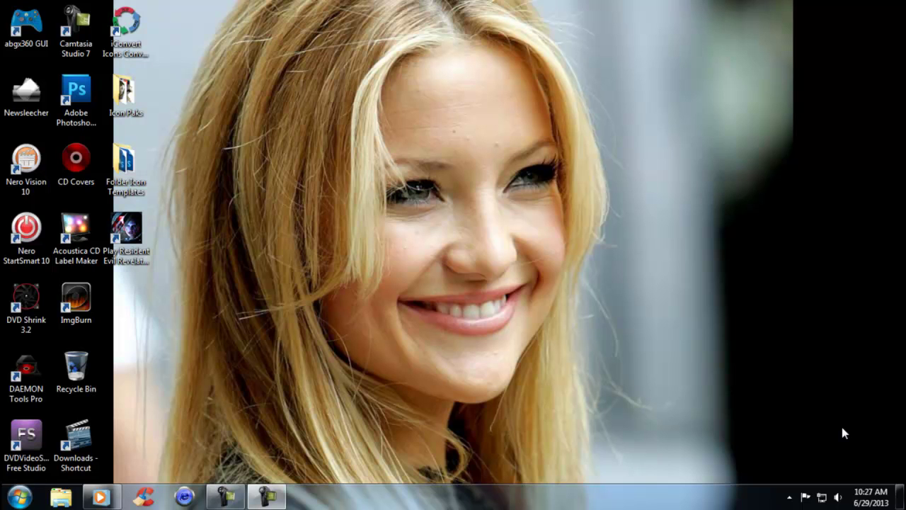
Create a new desktop folder named 'Man of Steel'.
right_click(617, 196)
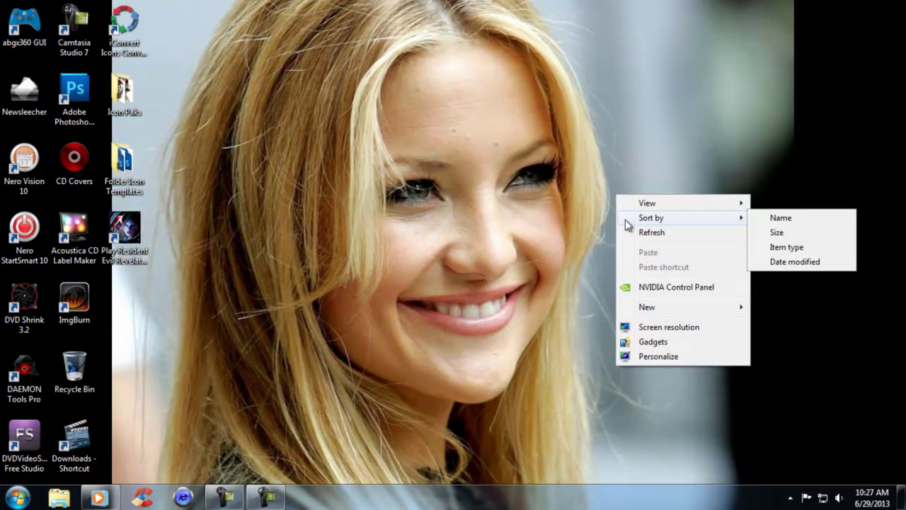
mouse_move(666, 307)
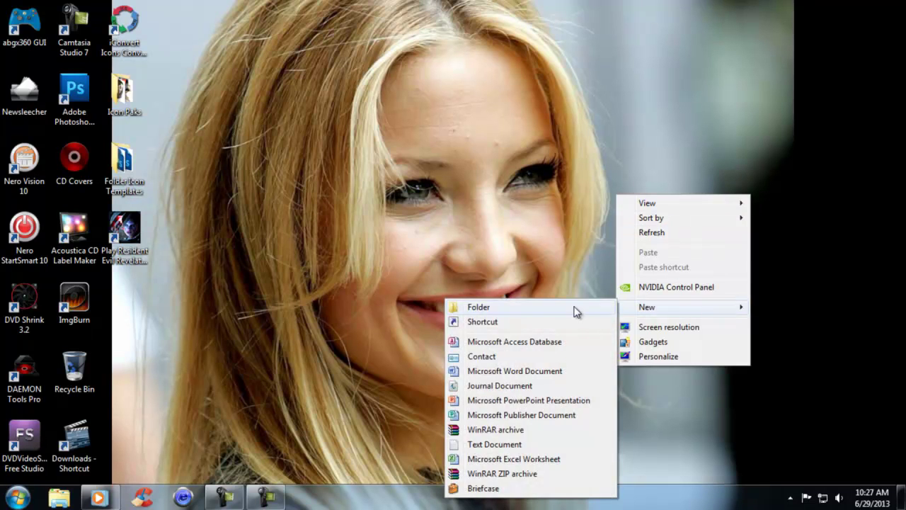
left_click(575, 309)
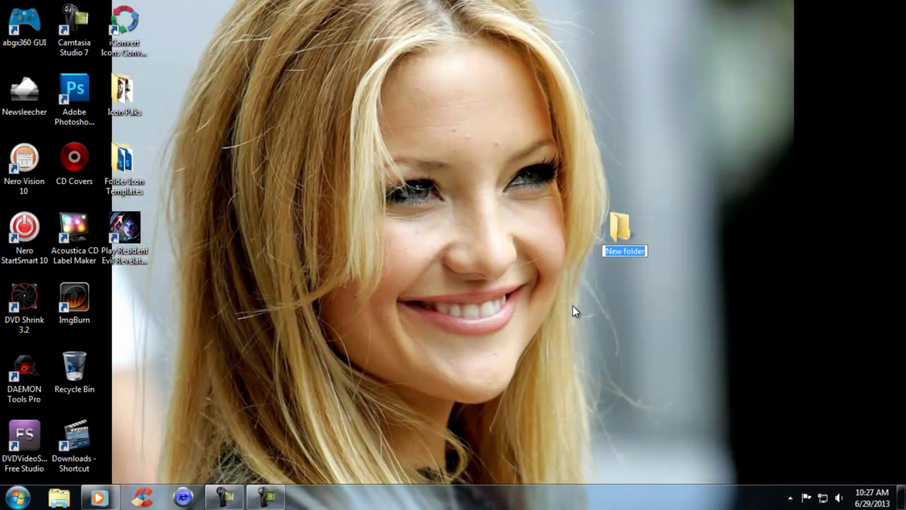
type("Man of Steel")
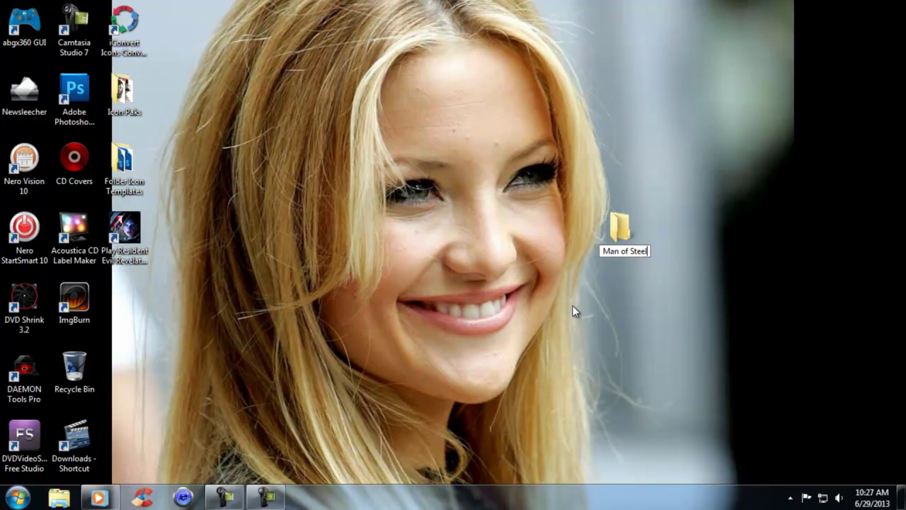
key("Return")
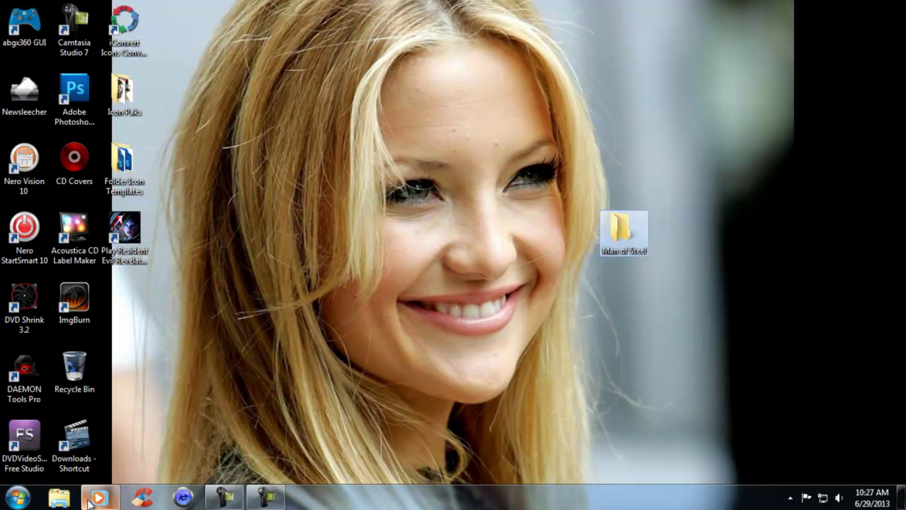
left_click(182, 498)
type("man")
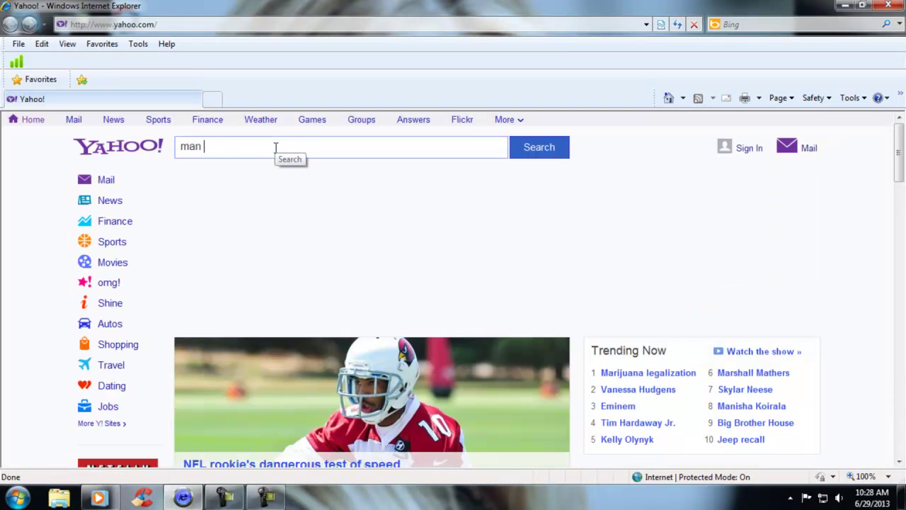
Search Yahoo for 'man of steel' and show the image results.
type("of s")
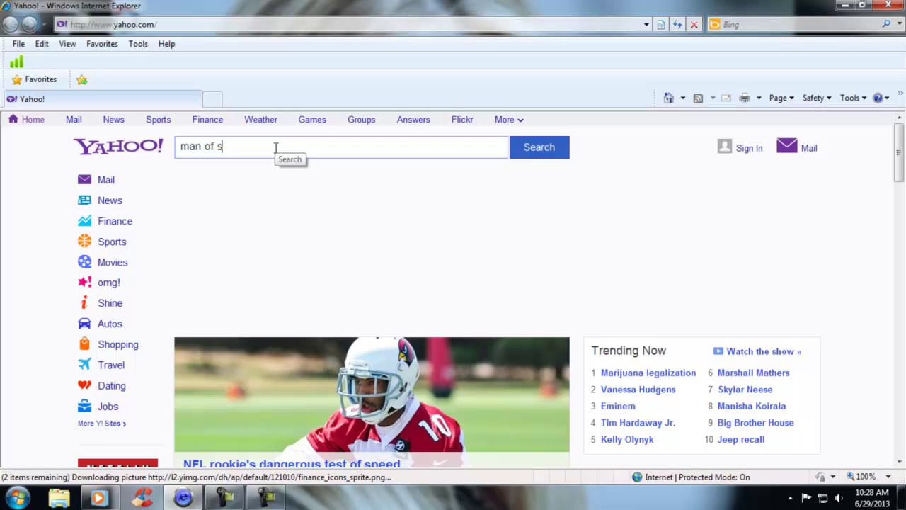
type("teel")
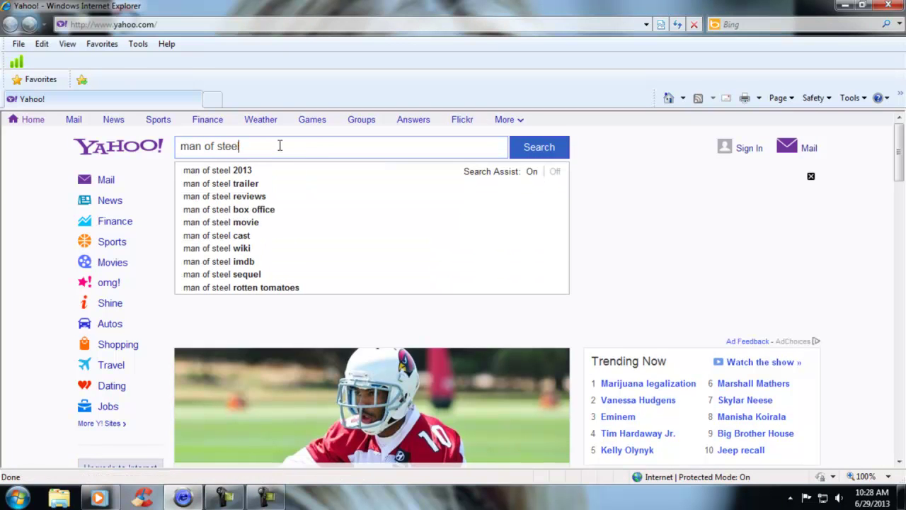
left_click(539, 146)
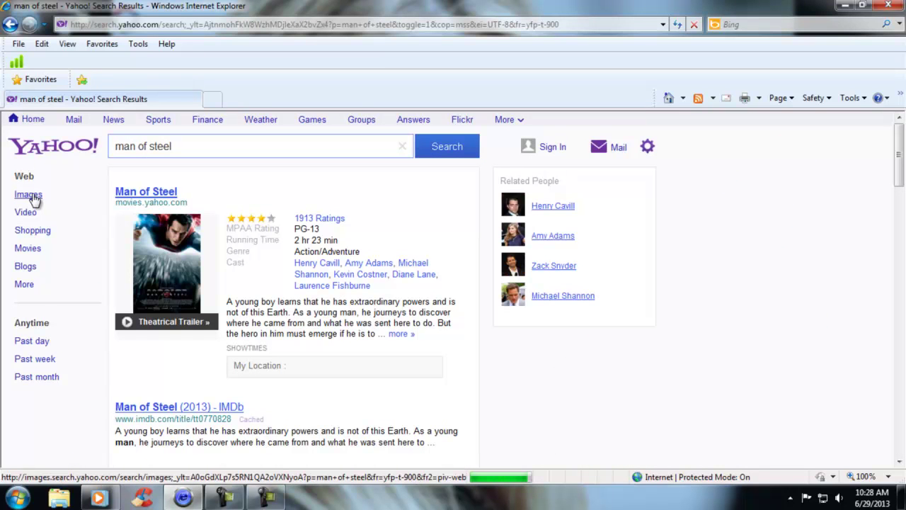
left_click(32, 198)
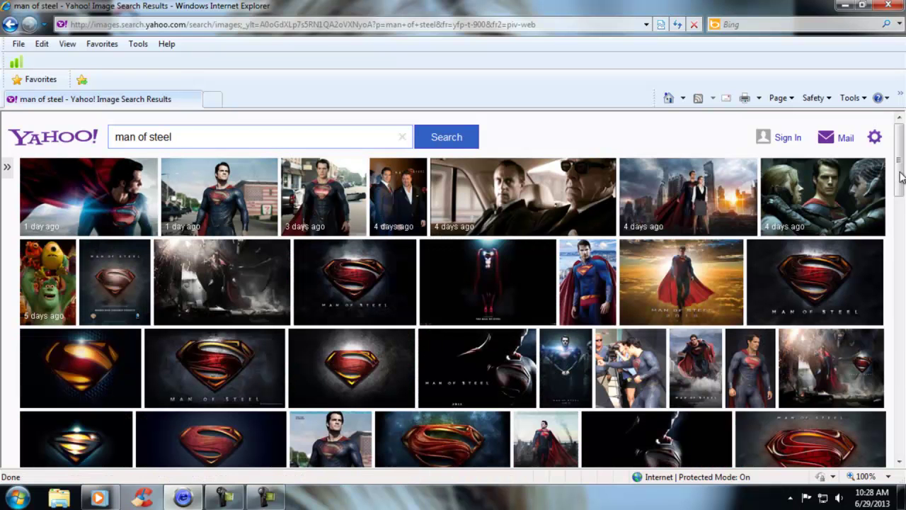
Open the dark Comic-Con Man of Steel poster full-size, copy it, and paste it onto the desktop.
left_click_drag(901, 177, 901, 235)
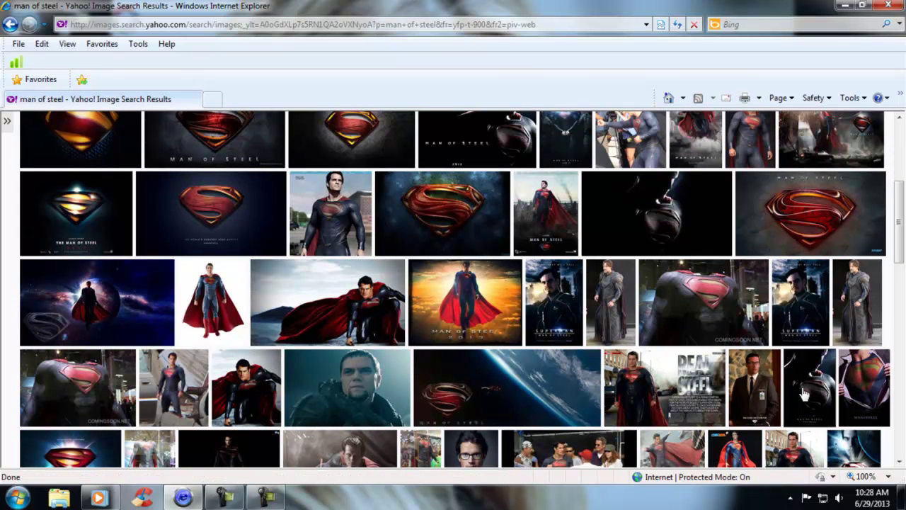
mouse_move(764, 297)
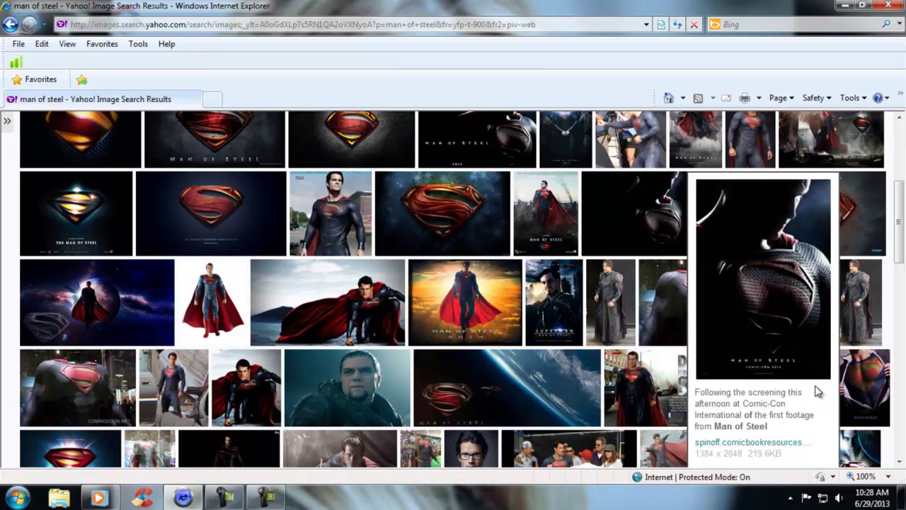
left_click(797, 335)
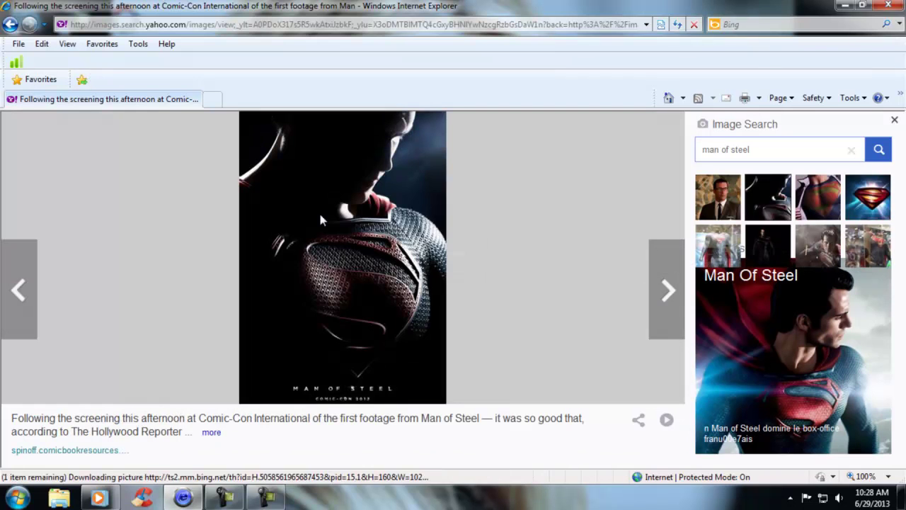
right_click(319, 210)
left_click(354, 370)
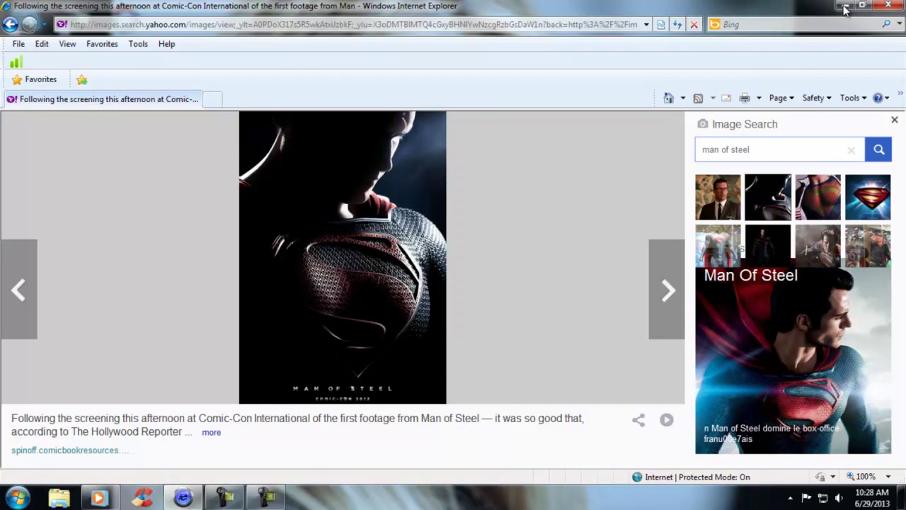
left_click(845, 7)
right_click(664, 33)
left_click(701, 92)
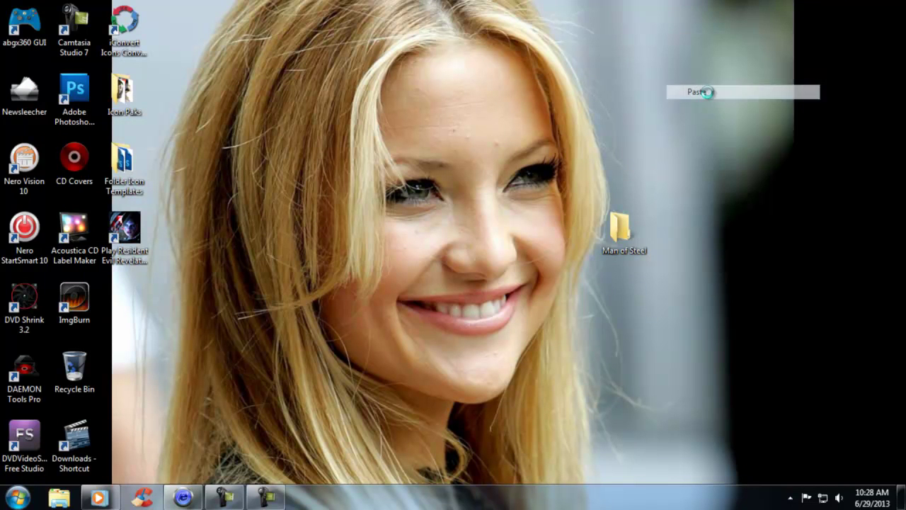
Return to the image results and open the Fanpop Man of Steel wallpaper.
left_click(183, 498)
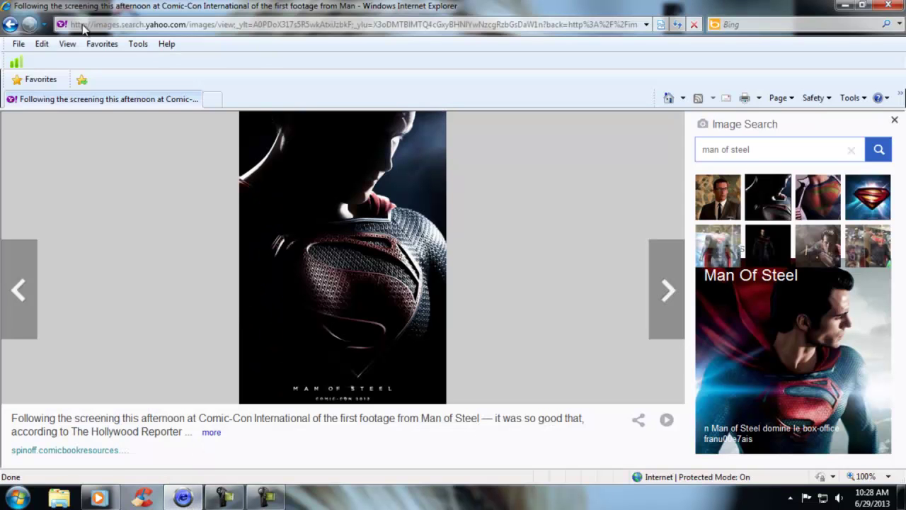
left_click(10, 24)
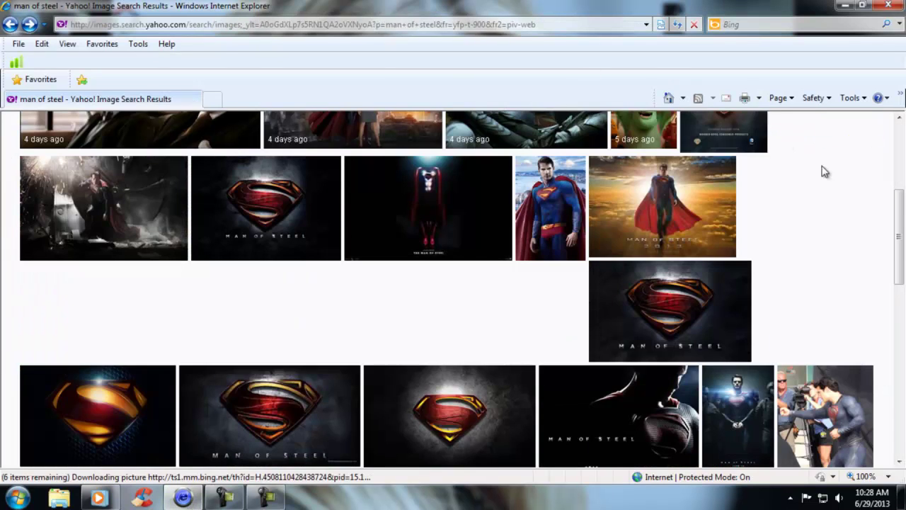
scroll(885, 213, "down", 5)
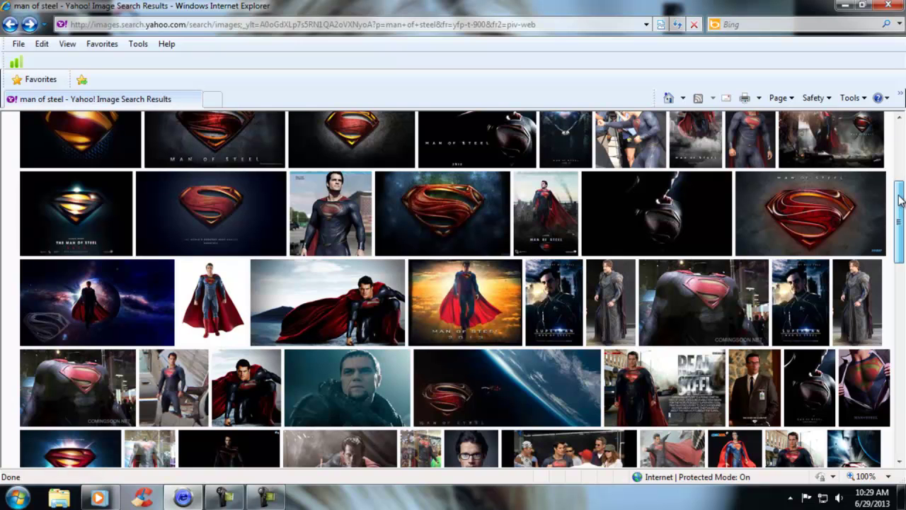
scroll(846, 210, "up", 2)
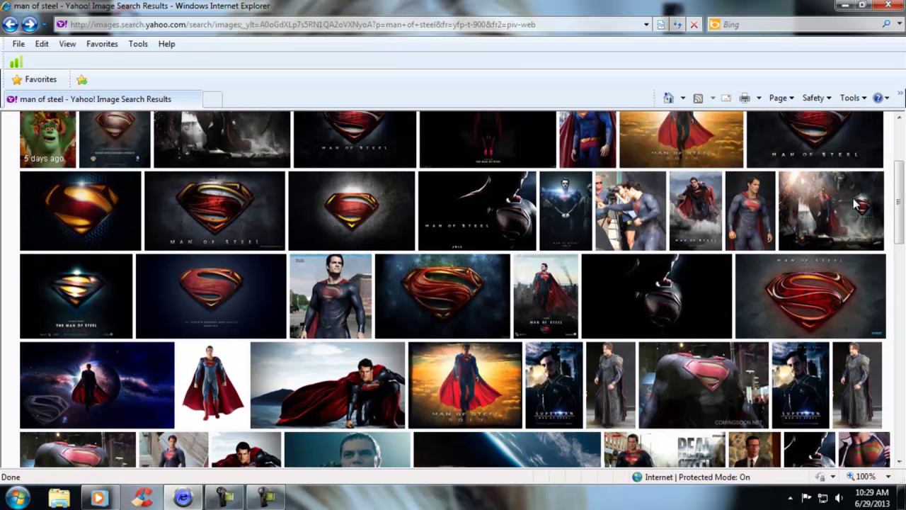
mouse_move(811, 212)
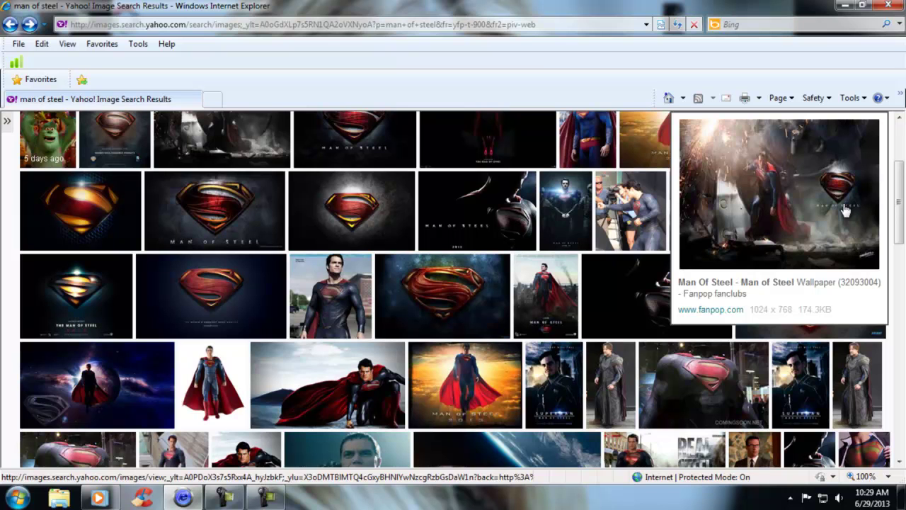
left_click(808, 209)
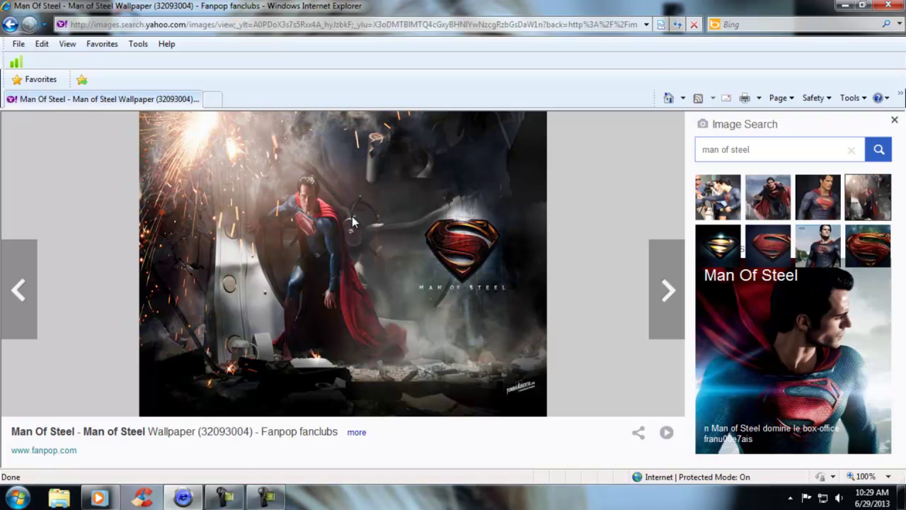
Copy the wallpaper, paste it onto the desktop, and place it below the poster file.
right_click(352, 216)
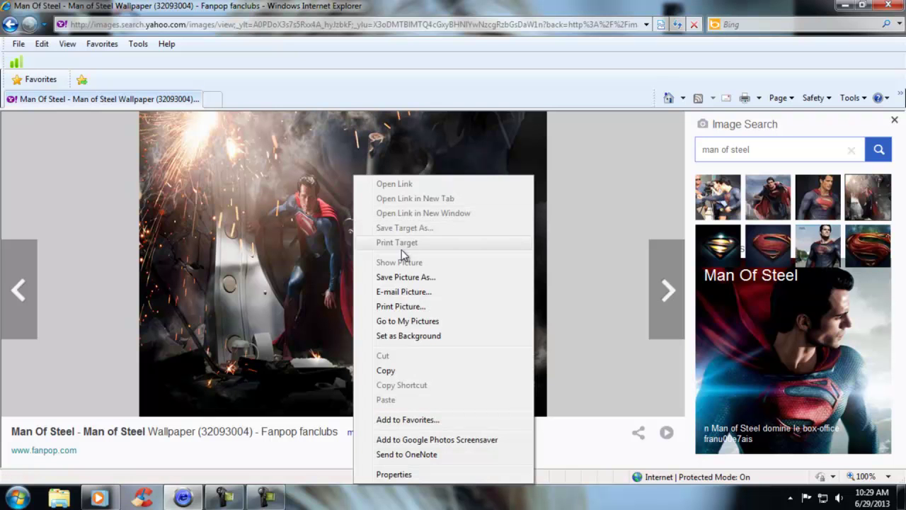
left_click(430, 371)
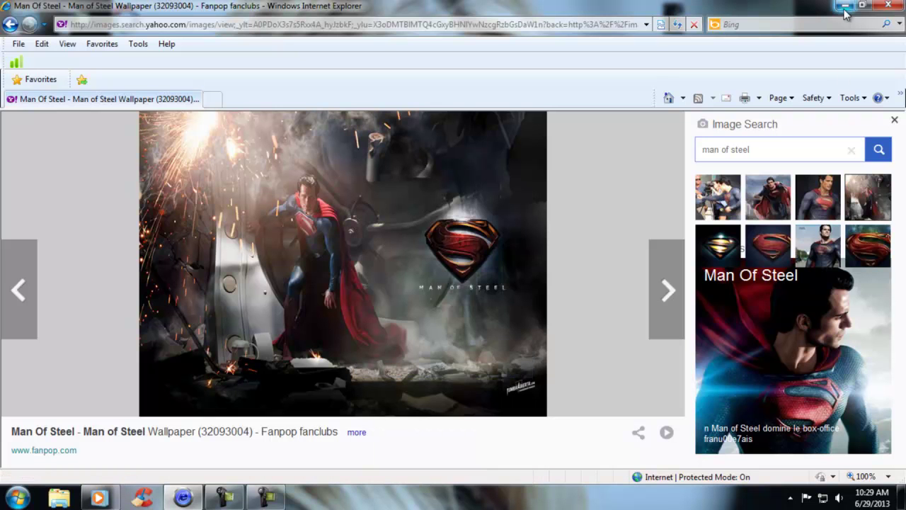
left_click(845, 6)
right_click(559, 88)
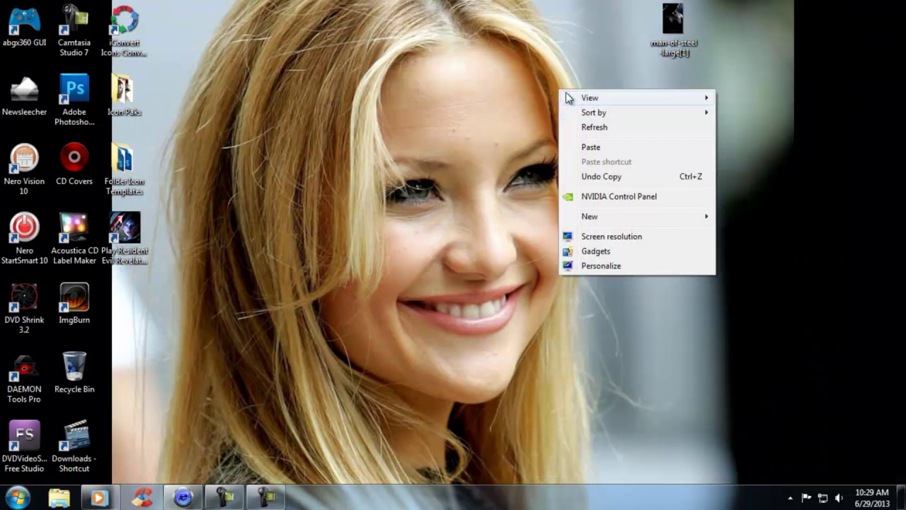
left_click(599, 148)
left_click_drag(577, 40, 676, 110)
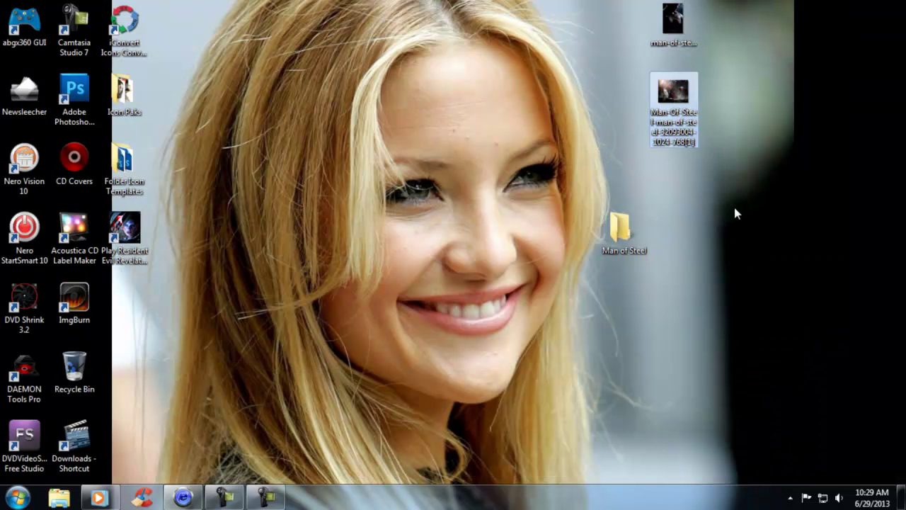
Open dvdbox Icon 512 from Folder Icon Templates > DVD CASE ICON in Photoshop.
double_click(127, 162)
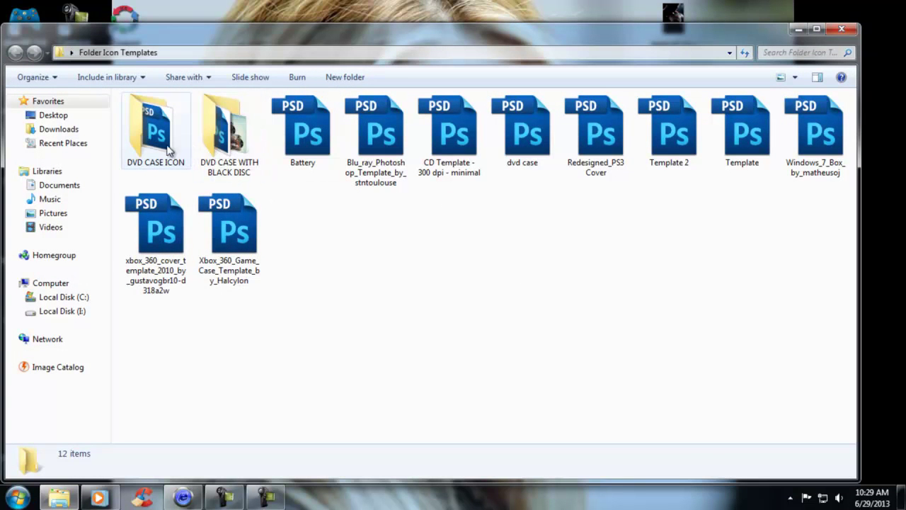
double_click(154, 147)
double_click(236, 149)
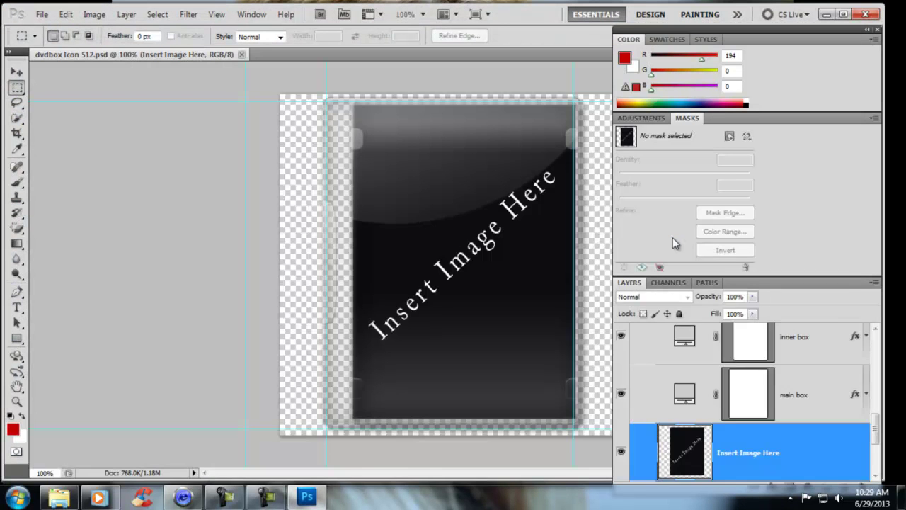
Hide the Insert Image Here layer and open man-of-steel-large[1] as a floating window.
left_click(621, 452)
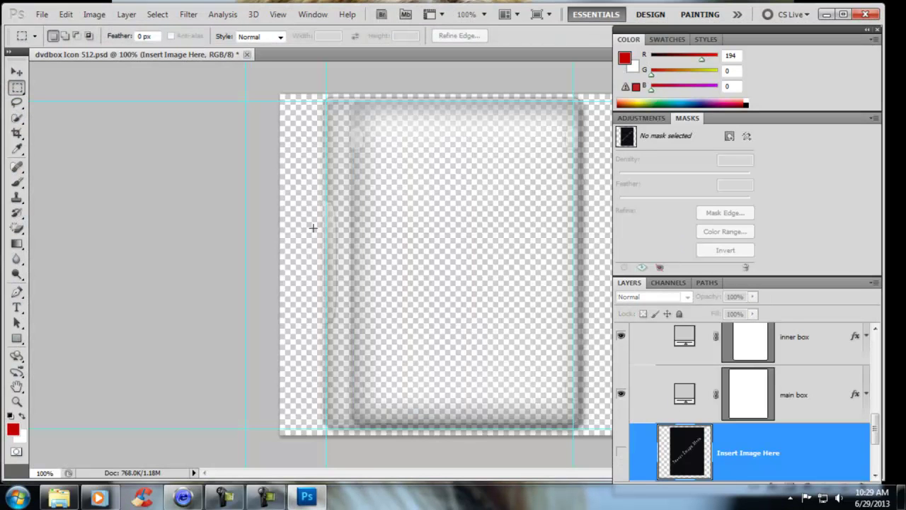
left_click(41, 15)
left_click(56, 41)
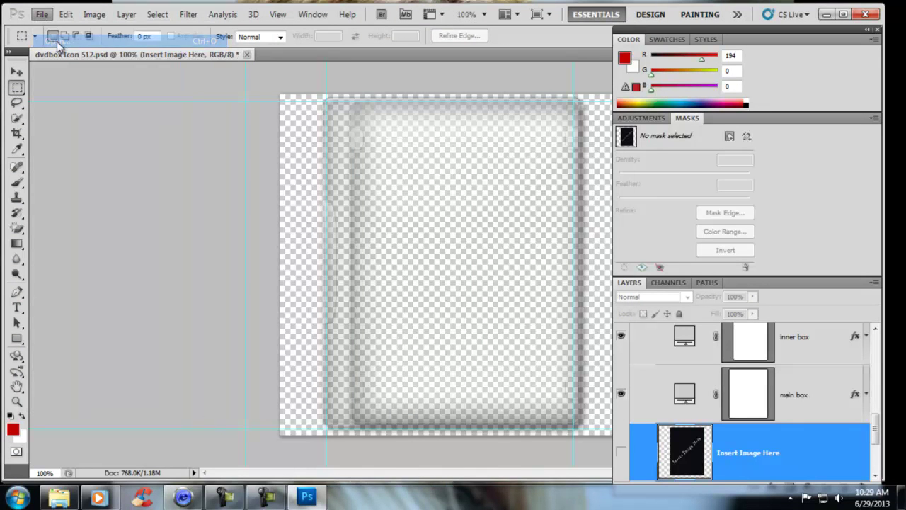
left_click_drag(615, 99, 617, 232)
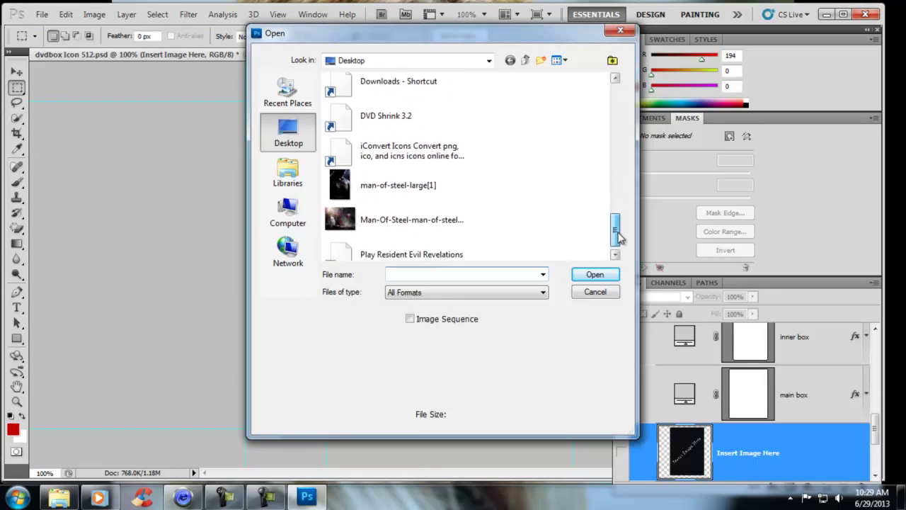
left_click(397, 173)
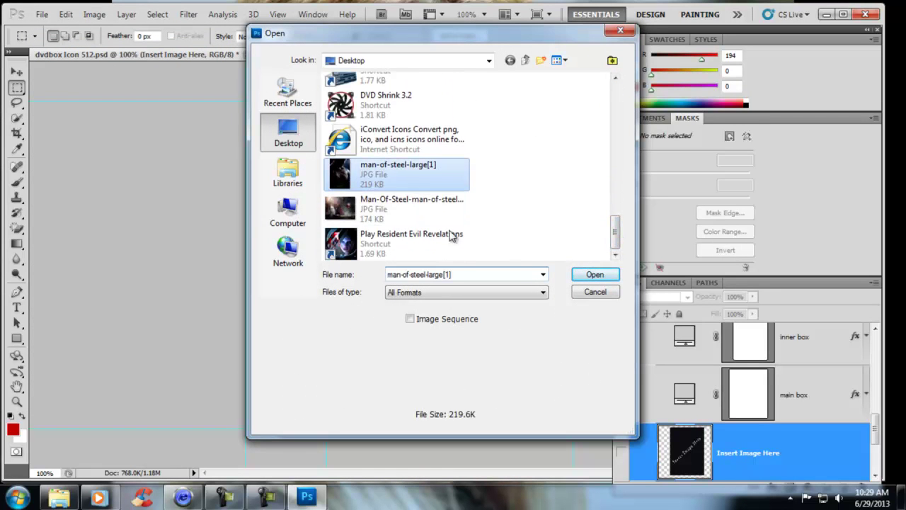
left_click(588, 274)
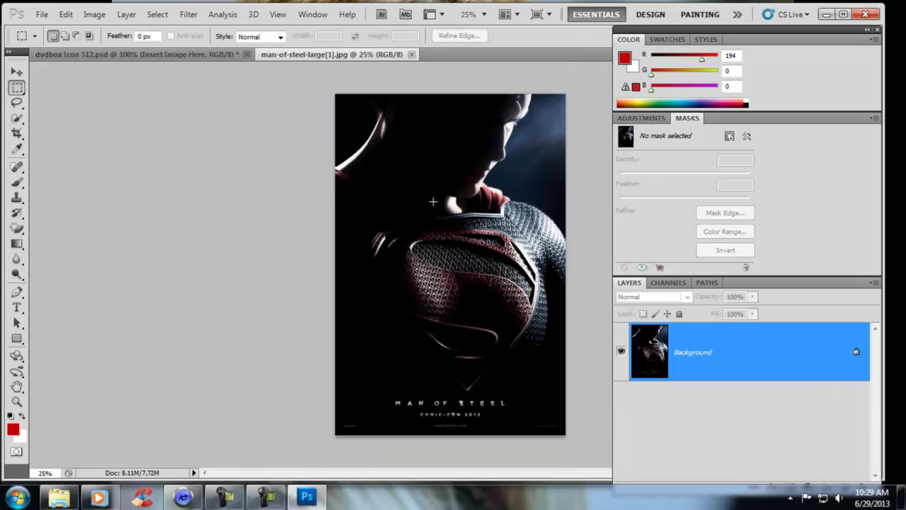
left_click(17, 72)
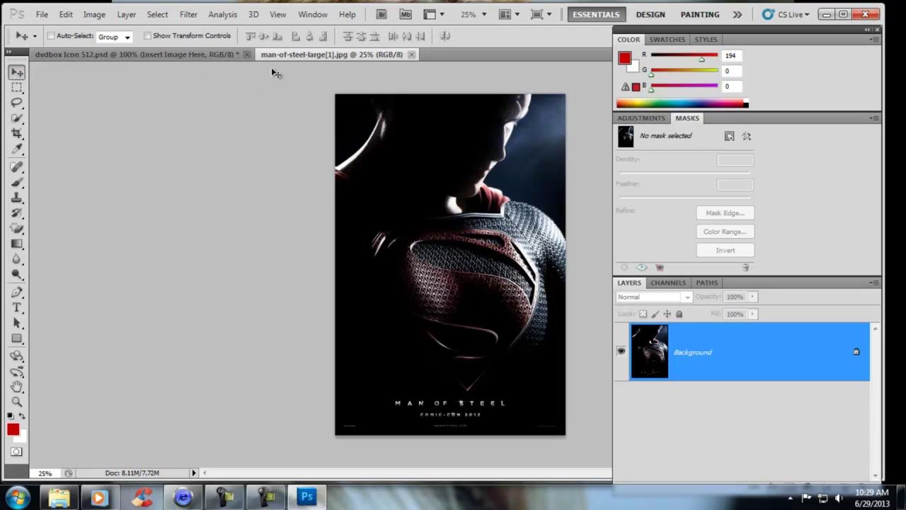
left_click_drag(292, 55, 131, 111)
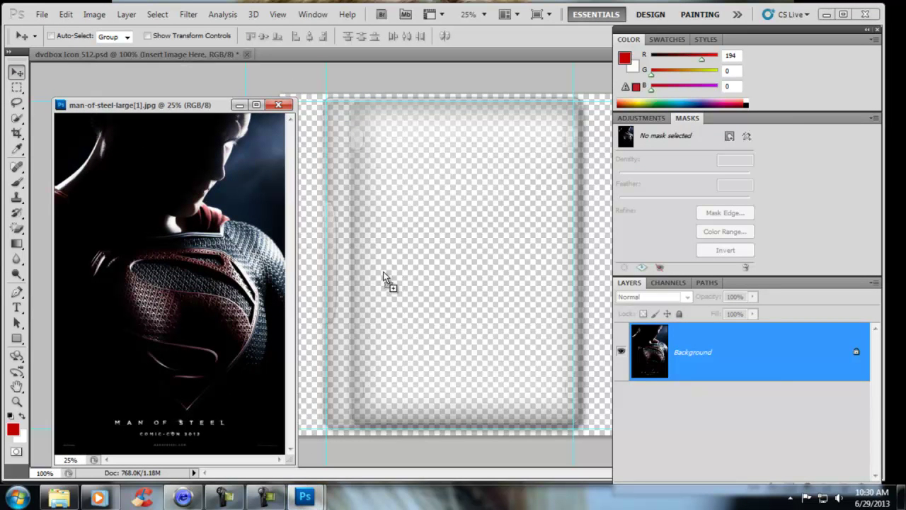
Drag the poster into dvdbox Icon 512 and start scaling it down with Free Transform.
left_click_drag(152, 256, 419, 271)
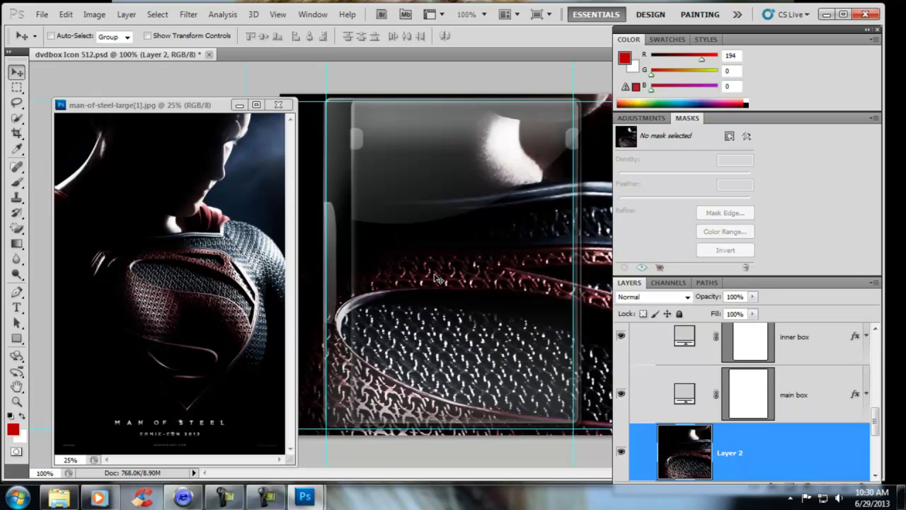
left_click(65, 14)
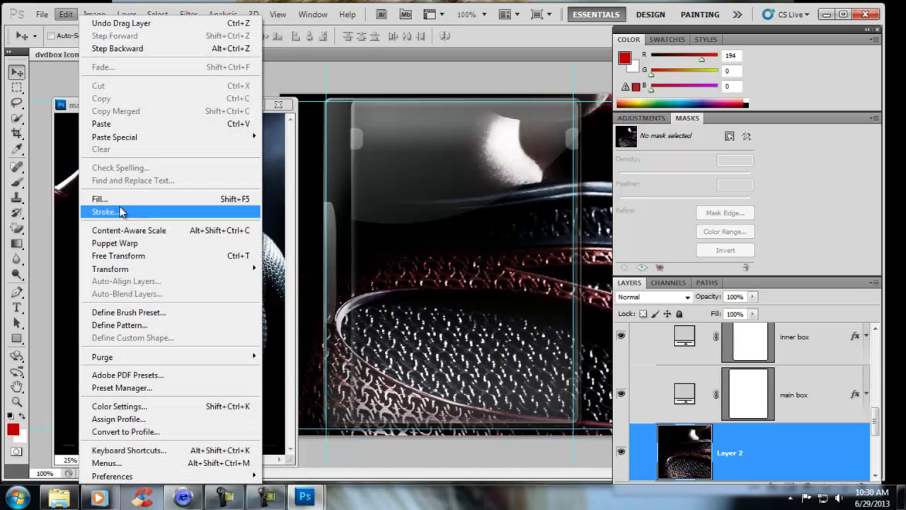
left_click(131, 262)
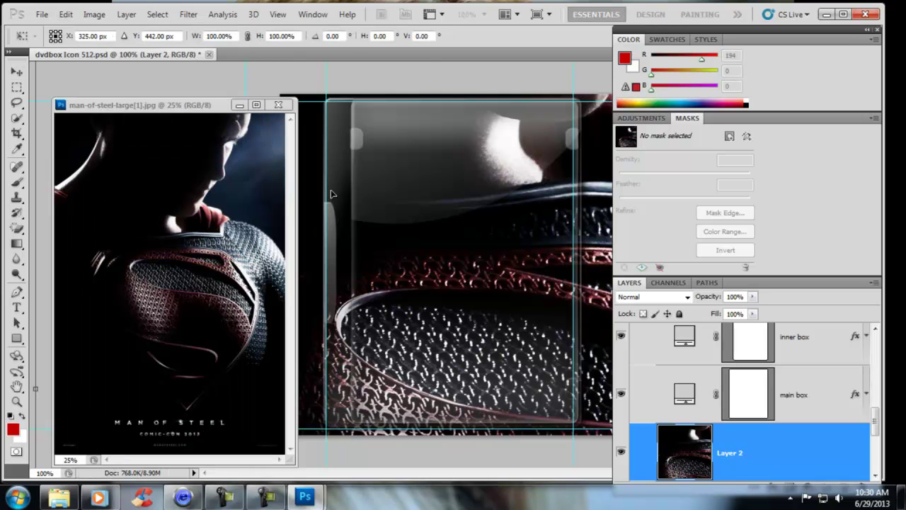
left_click_drag(352, 139, 516, 324)
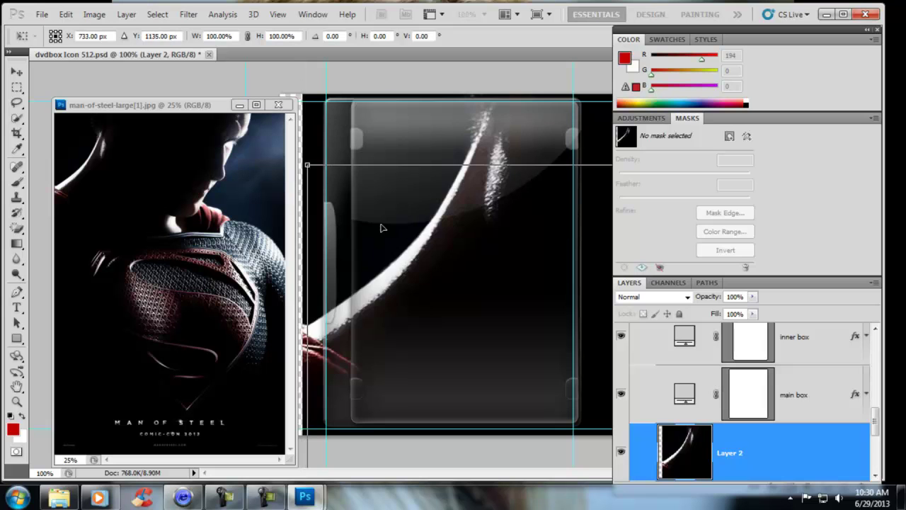
left_click_drag(309, 167, 412, 209)
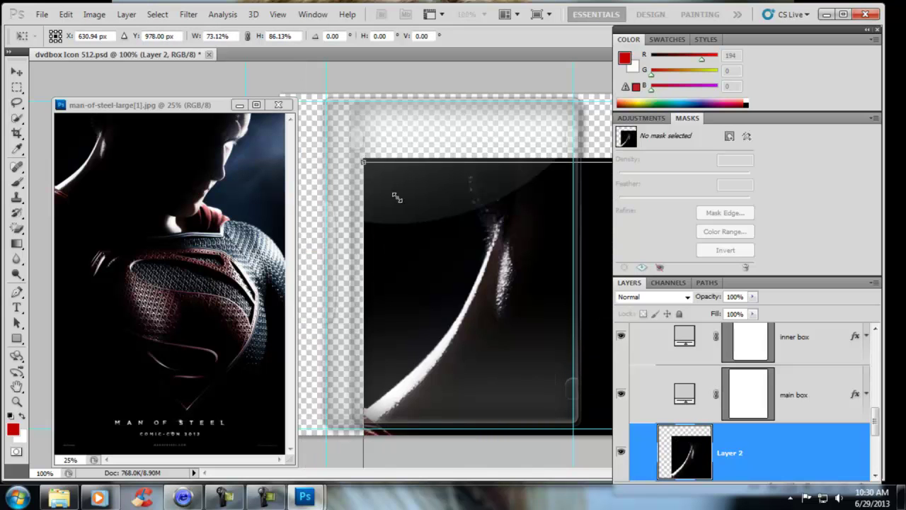
mouse_move(411, 209)
left_mouse_down()
mouse_move(590, 389)
mouse_move(381, 188)
mouse_move(369, 126)
left_mouse_up()
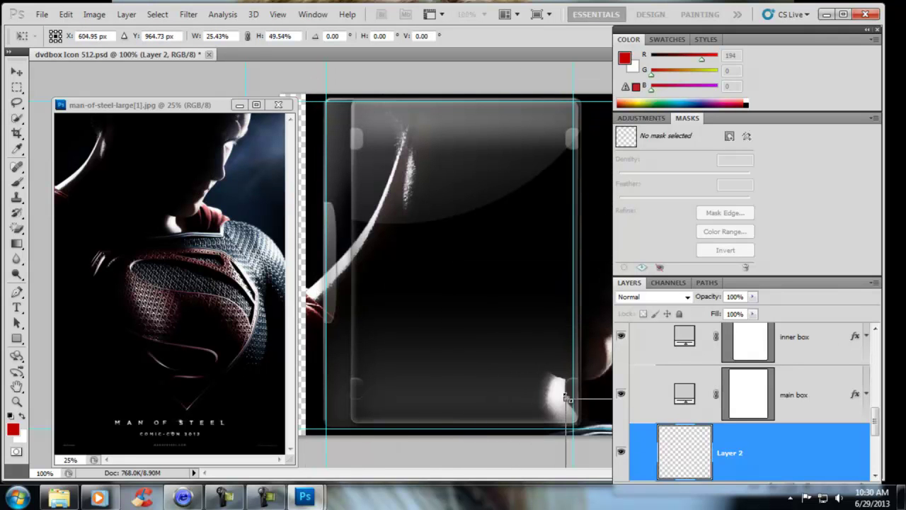
mouse_move(369, 126)
left_mouse_down()
mouse_move(395, 113)
mouse_move(330, 222)
left_mouse_up()
left_click_drag(455, 374, 467, 252)
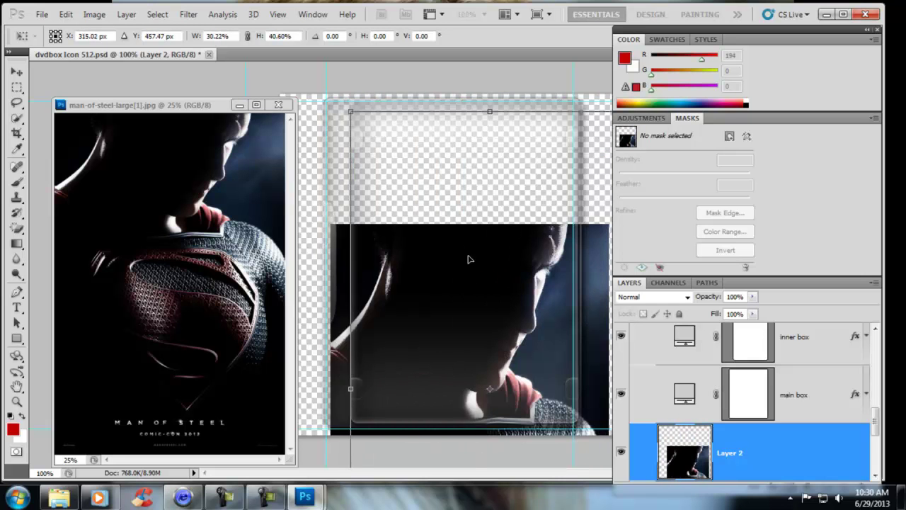
left_click_drag(486, 114, 487, 273)
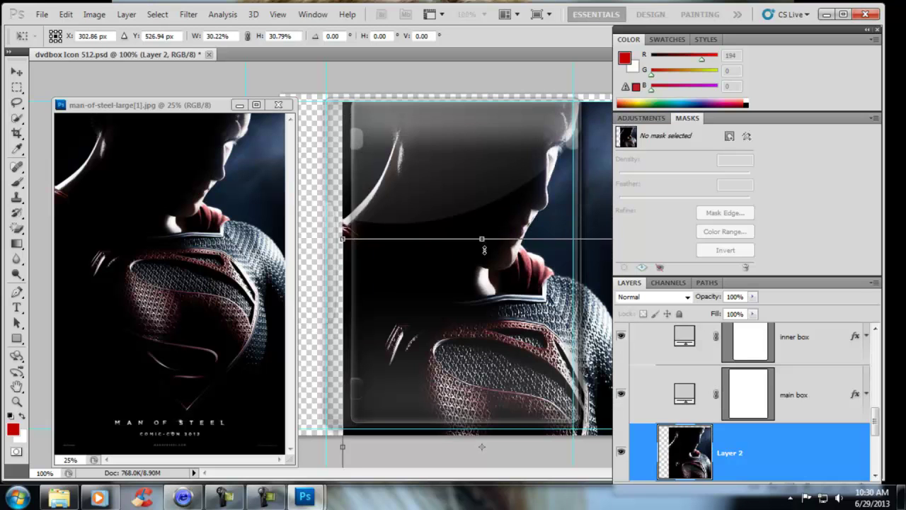
left_click_drag(492, 317, 492, 211)
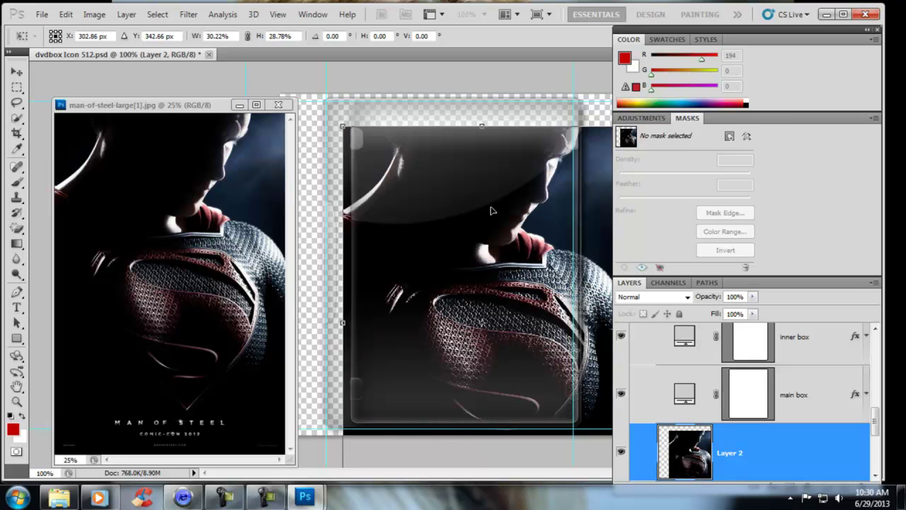
left_click_drag(482, 125, 483, 257)
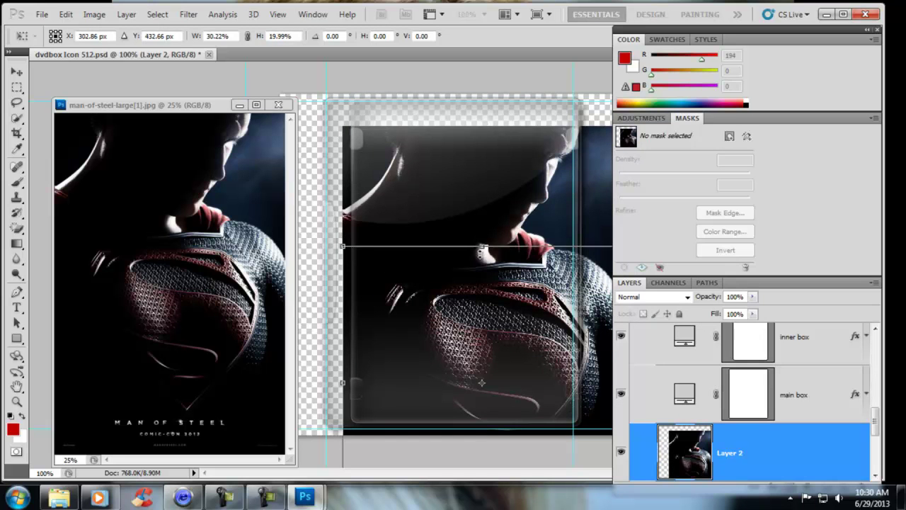
Fine-tune the poster's edges to fill the DVD case front and apply the transform.
mouse_move(533, 364)
left_mouse_down()
mouse_move(504, 210)
mouse_move(518, 210)
left_mouse_up()
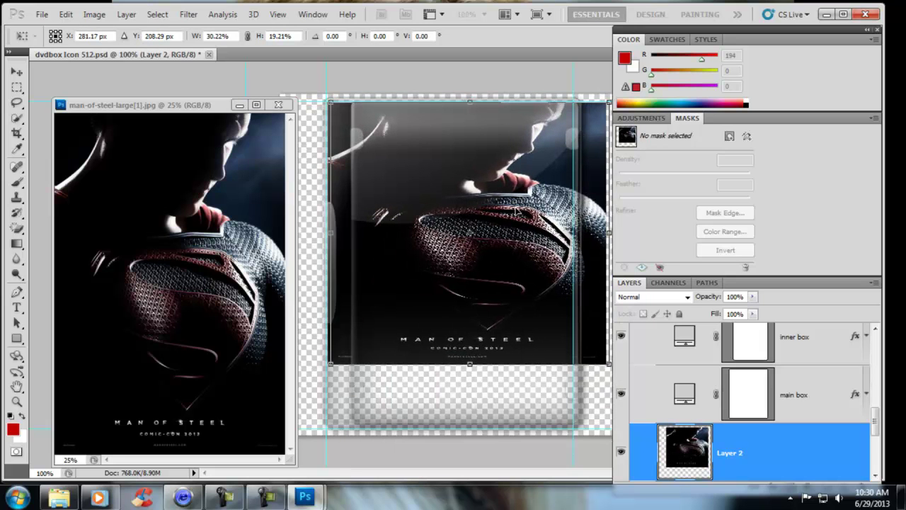
left_click_drag(333, 99, 395, 98)
left_click_drag(422, 138, 395, 139)
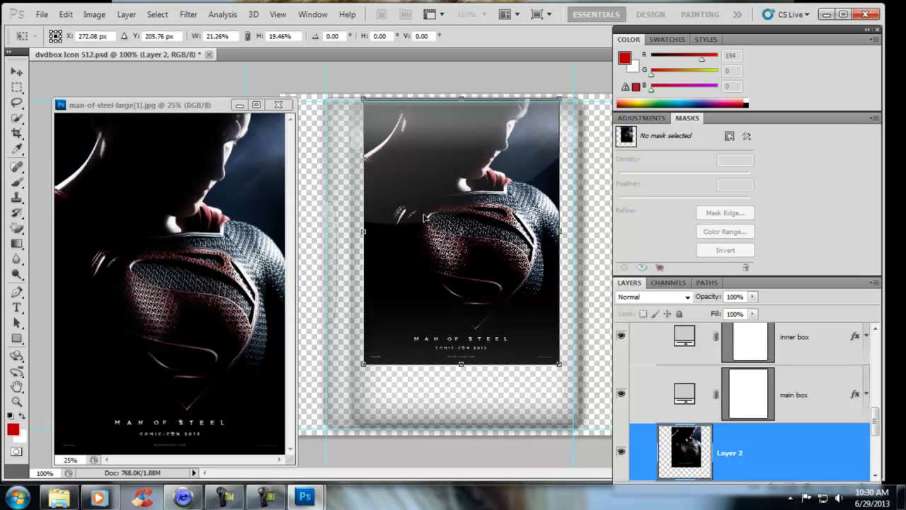
left_click_drag(462, 365, 462, 447)
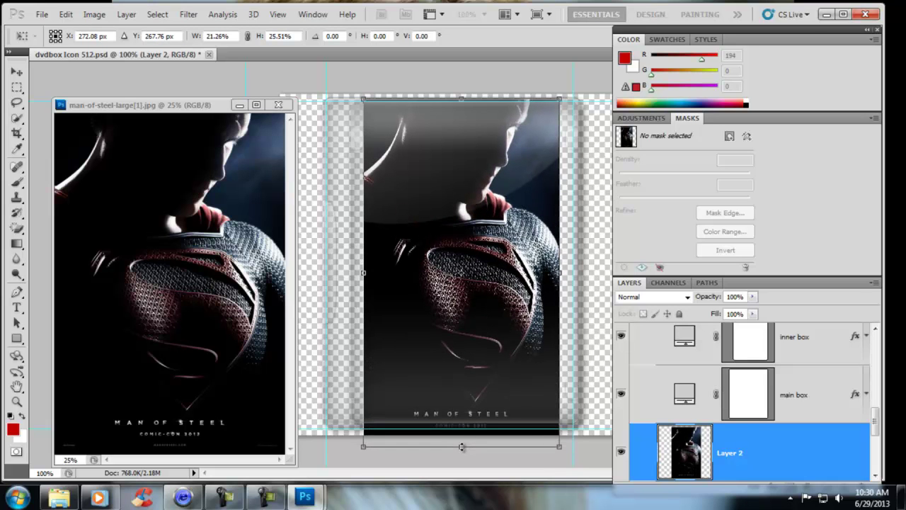
left_click_drag(561, 272, 578, 273)
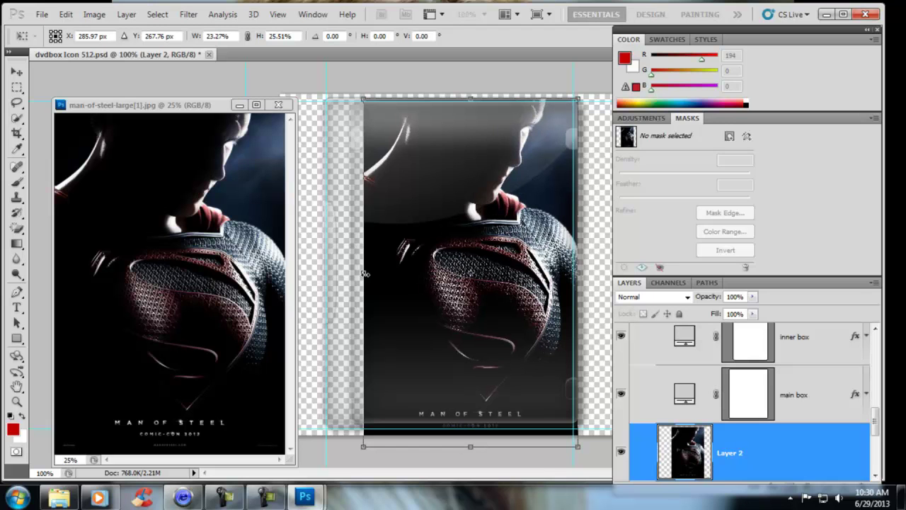
left_click_drag(366, 274, 352, 274)
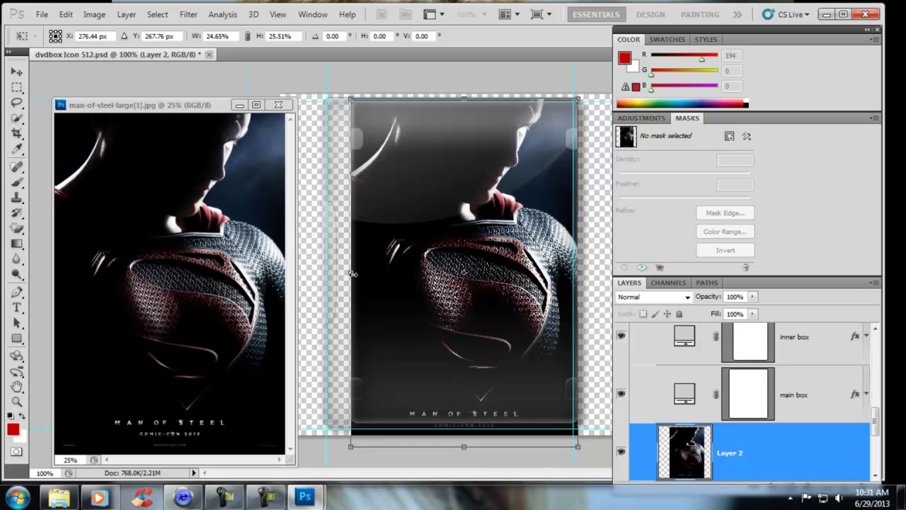
left_click_drag(353, 274, 357, 274)
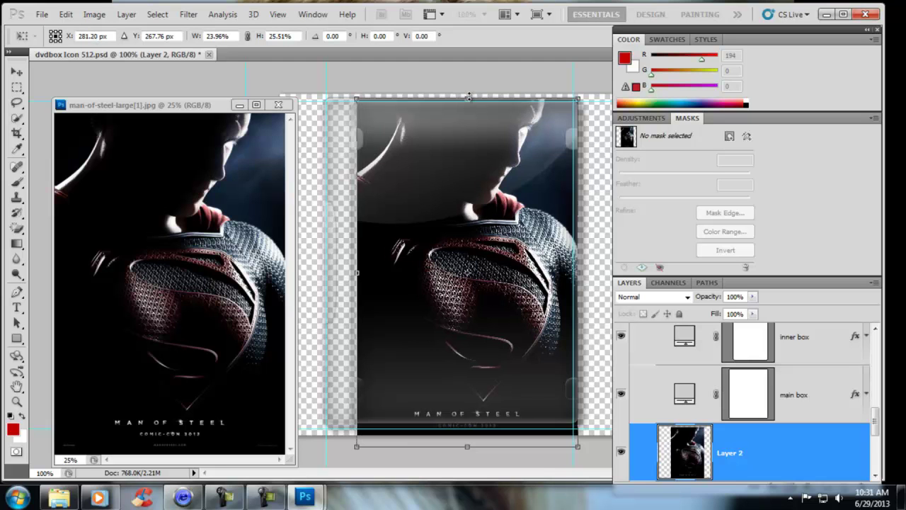
left_click_drag(469, 97, 468, 95)
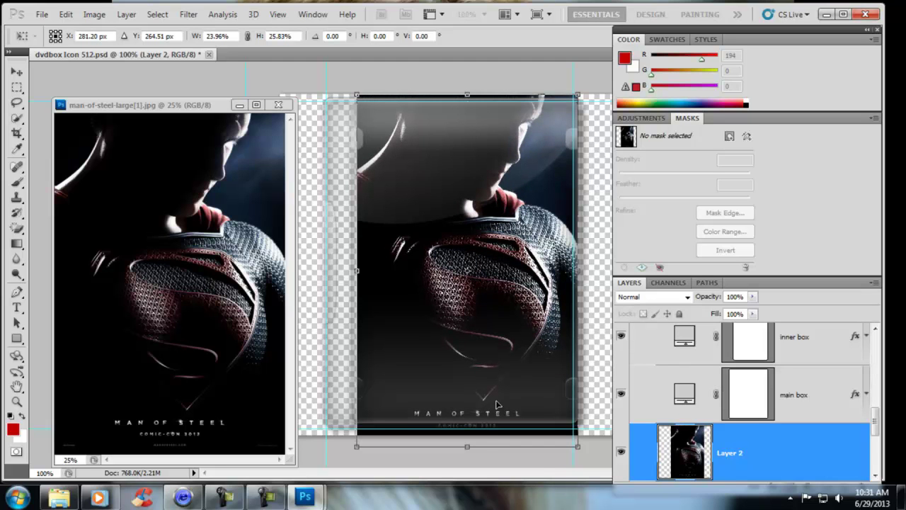
left_click(17, 72)
left_click(383, 201)
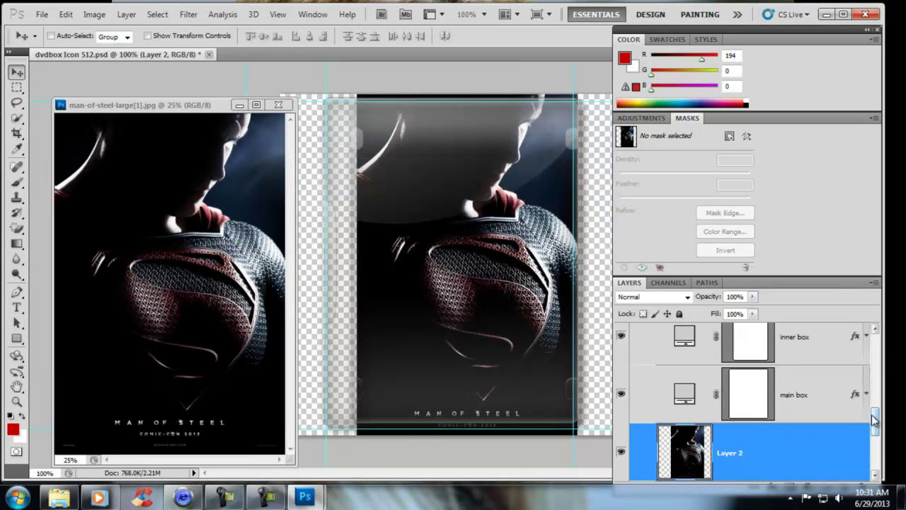
Make a selection from the back layer's vector mask outlining the case.
left_click_drag(876, 417, 876, 444)
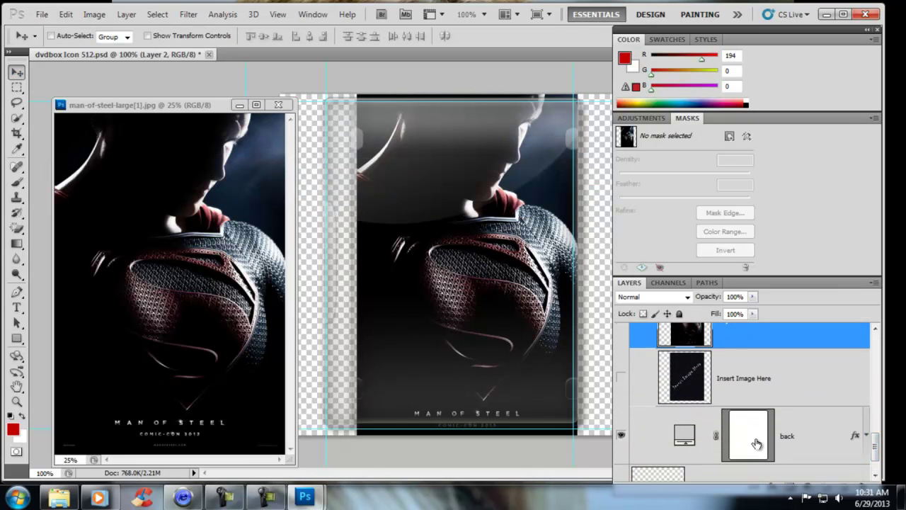
left_click(757, 443)
left_click(707, 283)
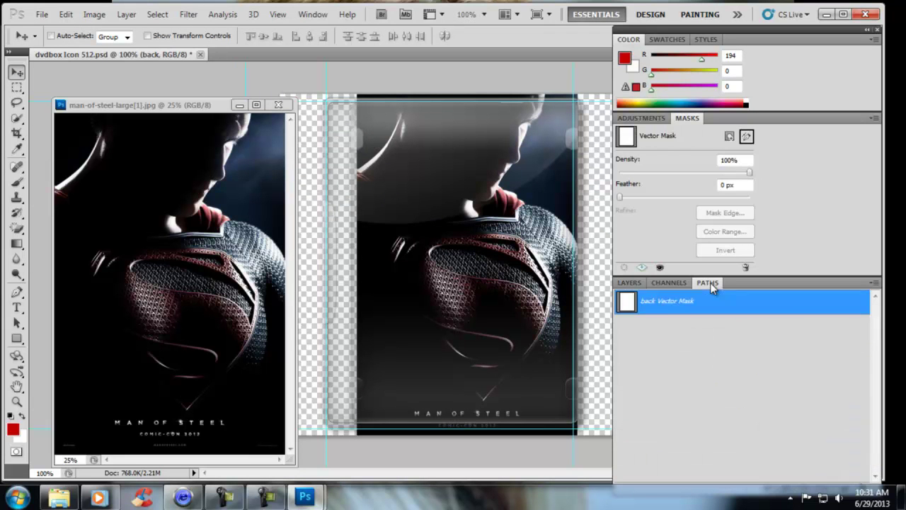
right_click(668, 304)
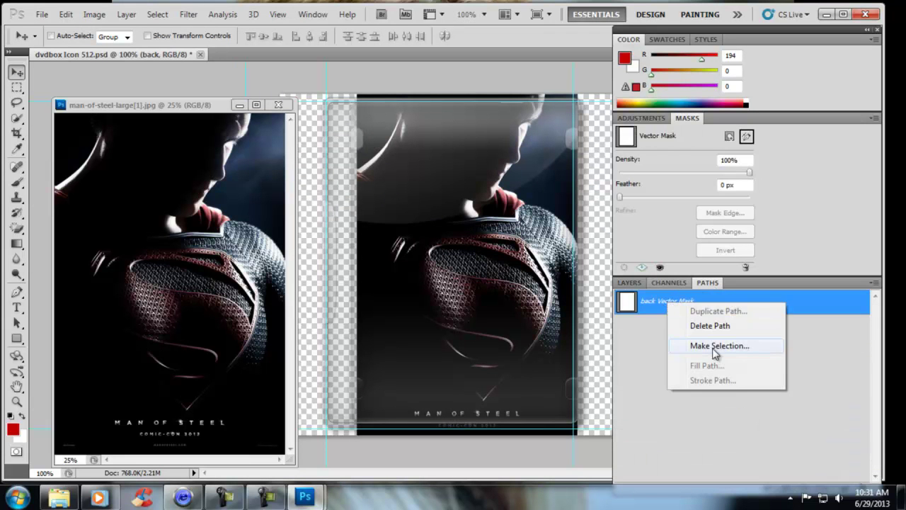
left_click(720, 345)
left_click(521, 141)
key("v")
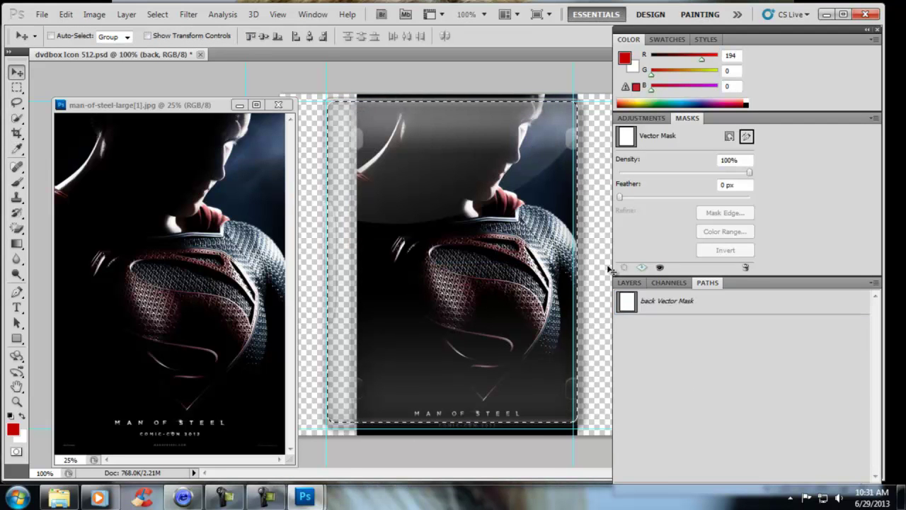
left_click(629, 282)
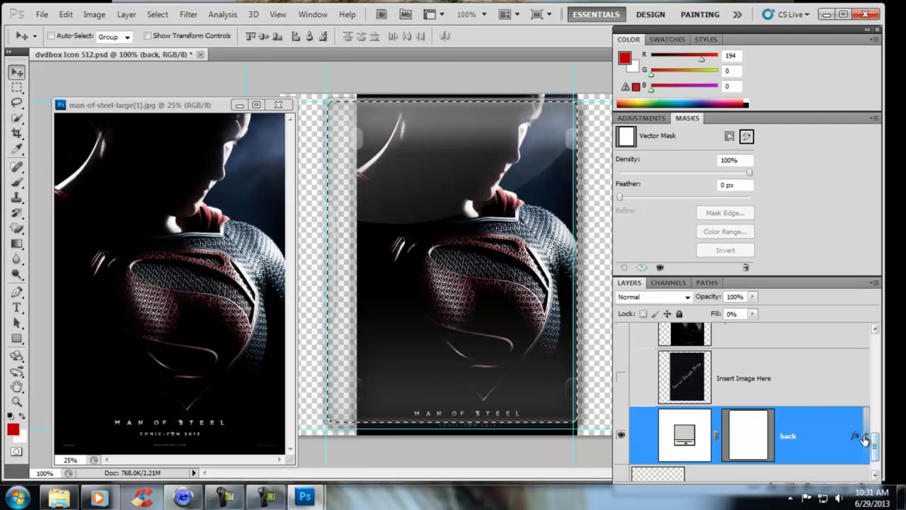
Invert the selection, cut Layer 2's excess poster, and close the poster image.
left_click_drag(877, 453, 877, 421)
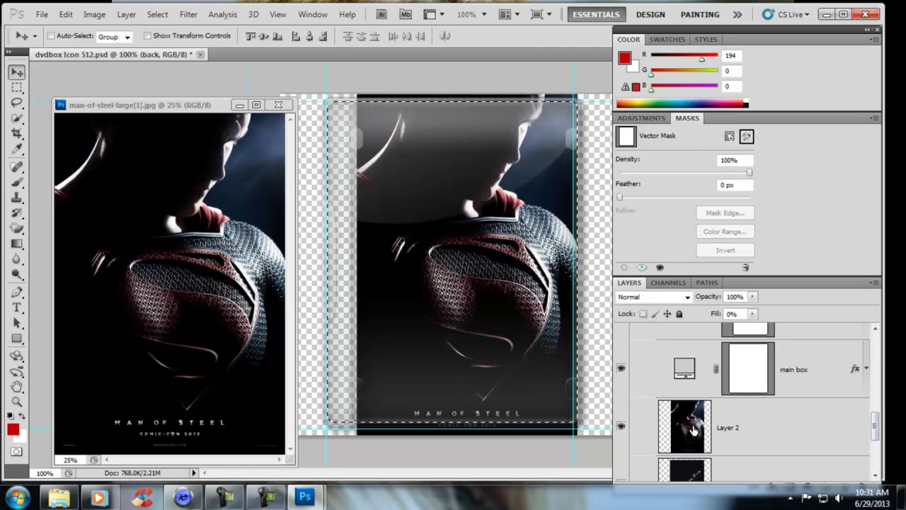
left_click(709, 428)
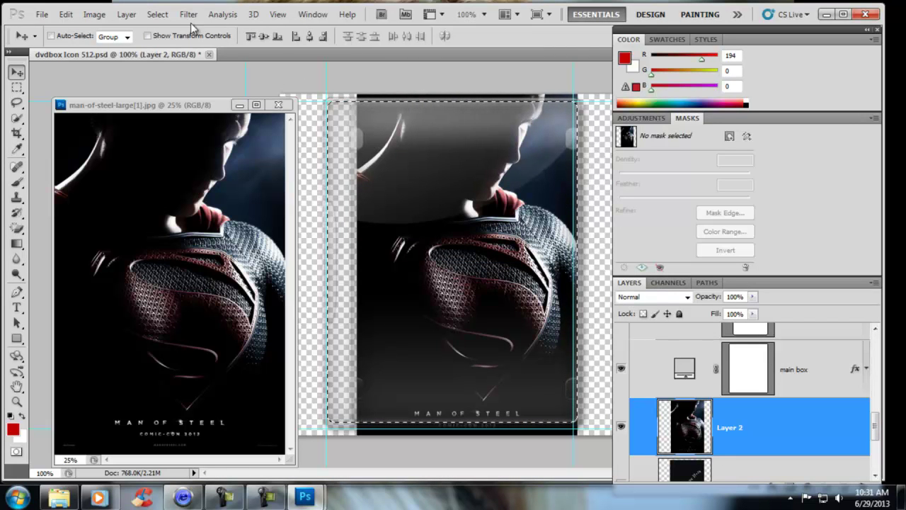
left_click(157, 15)
left_click(168, 67)
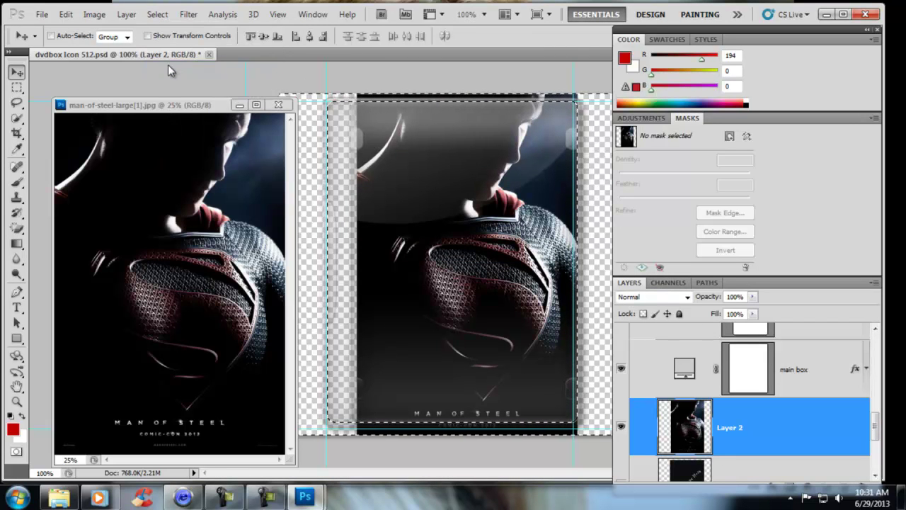
left_click(66, 14)
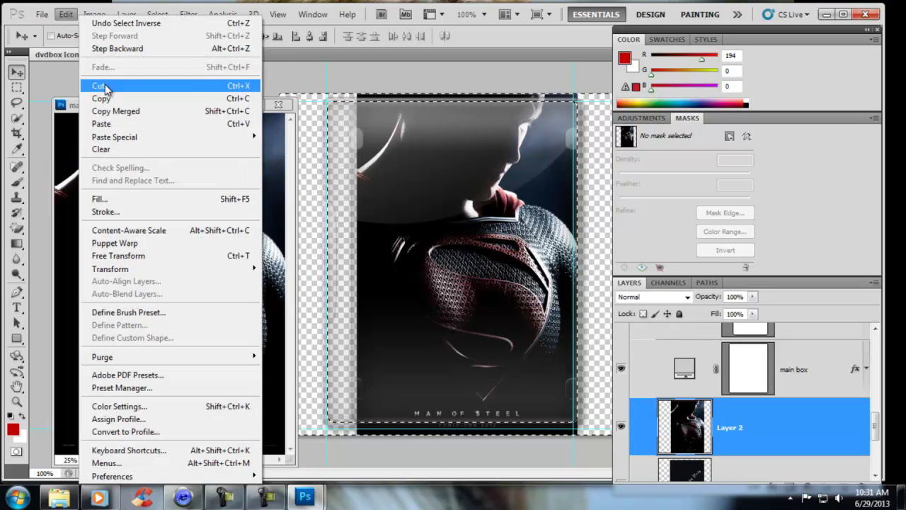
left_click(104, 84)
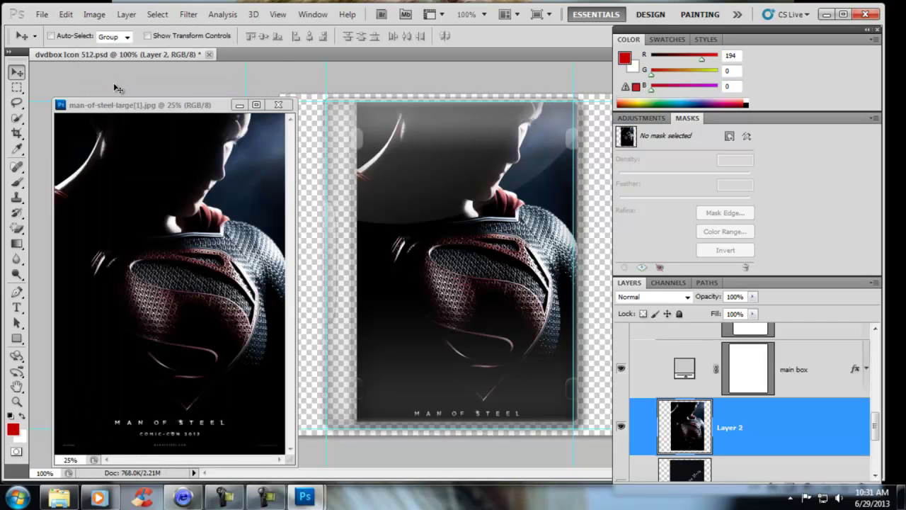
left_click(278, 105)
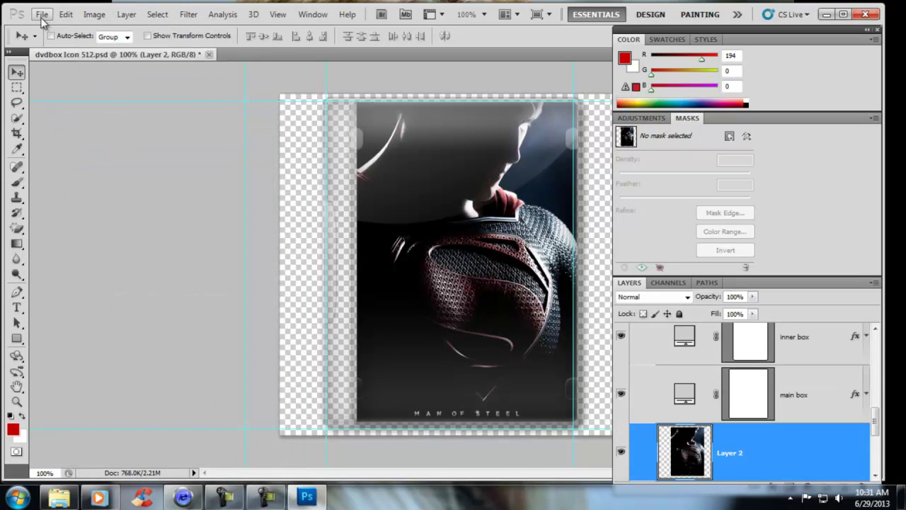
Save the icon to the Desktop as Steel.png in PNG format, accepting the PNG options.
left_click(41, 19)
left_click(75, 225)
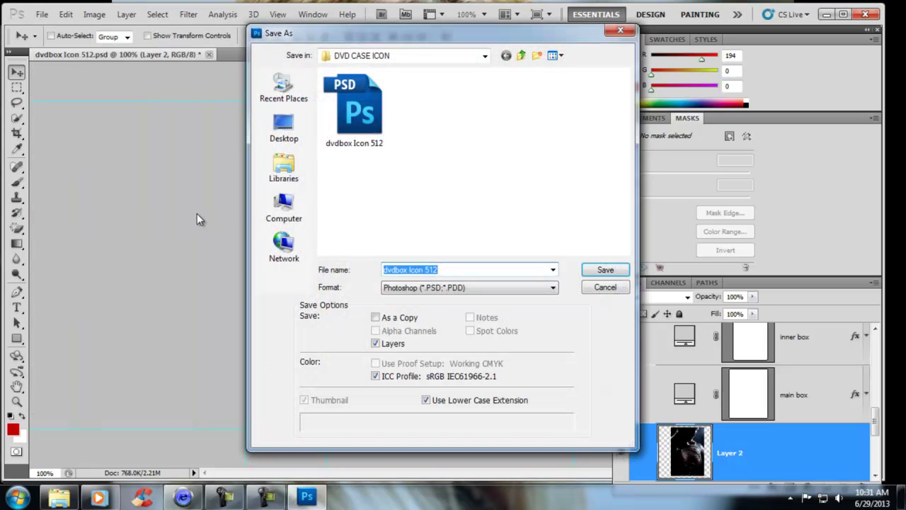
left_click(284, 127)
double_click(447, 269)
left_click_drag(449, 270, 318, 257)
type("Steel")
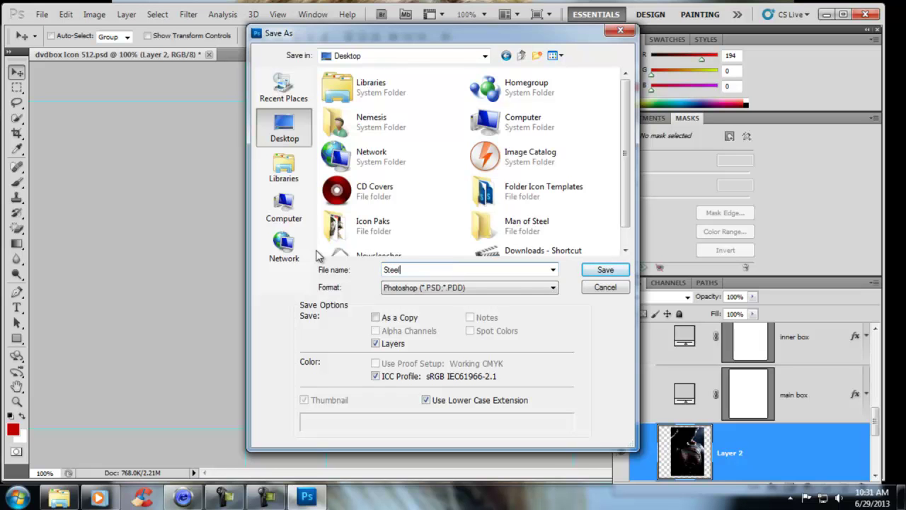
left_click(553, 289)
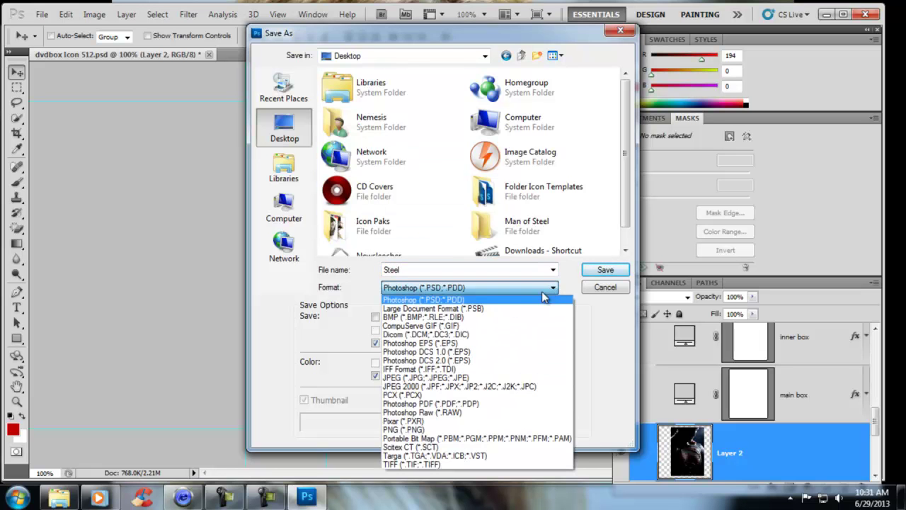
left_click(439, 429)
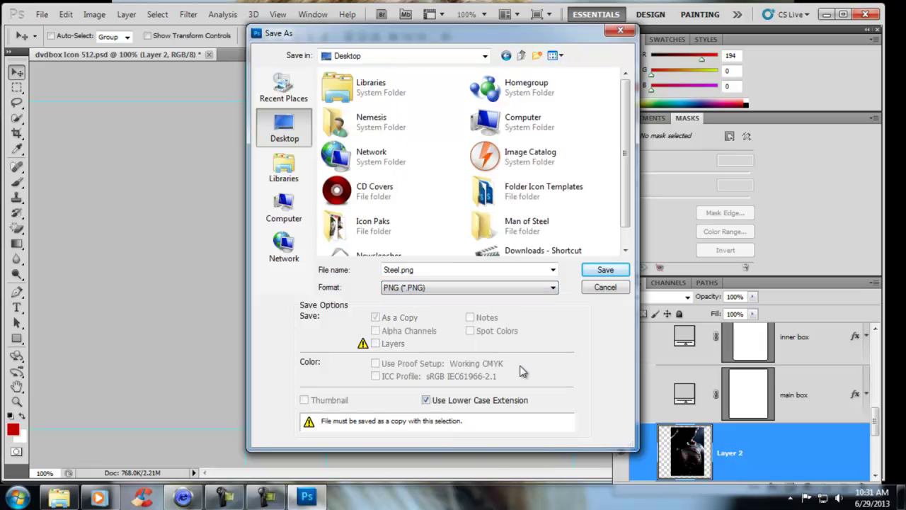
left_click(605, 271)
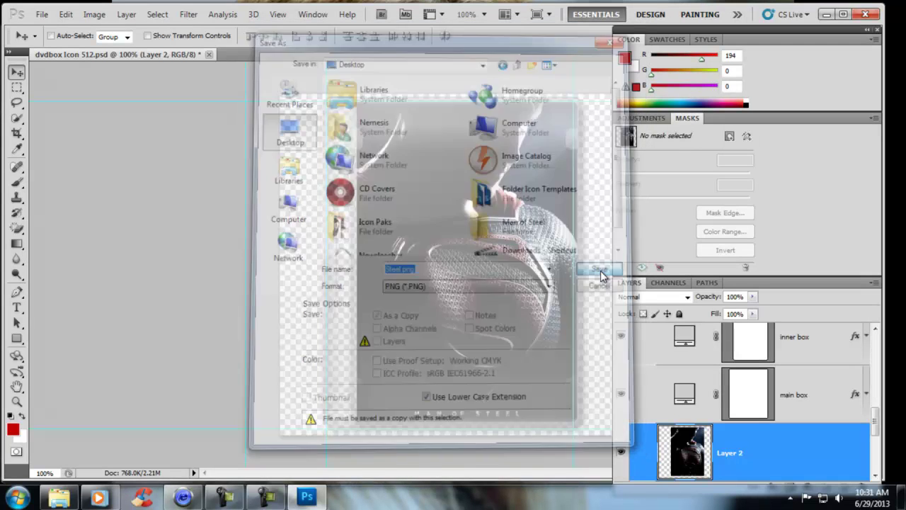
left_click(490, 167)
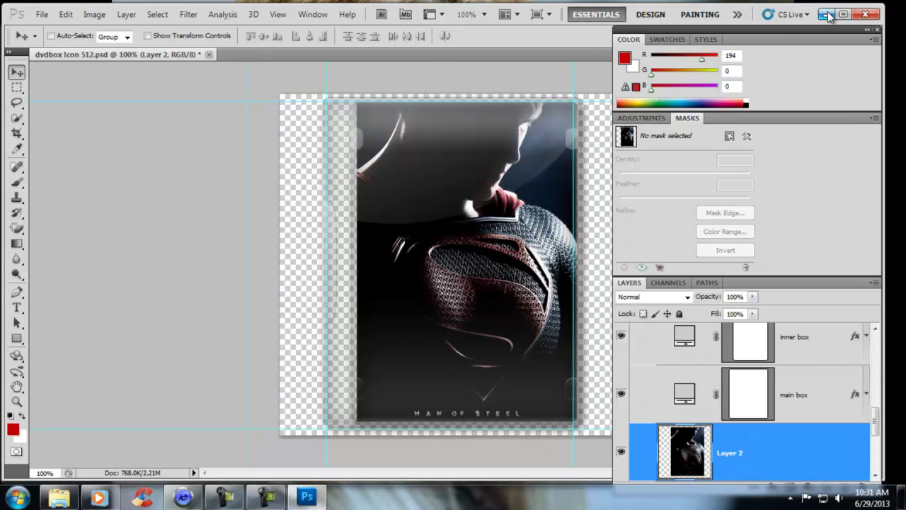
left_click(621, 453)
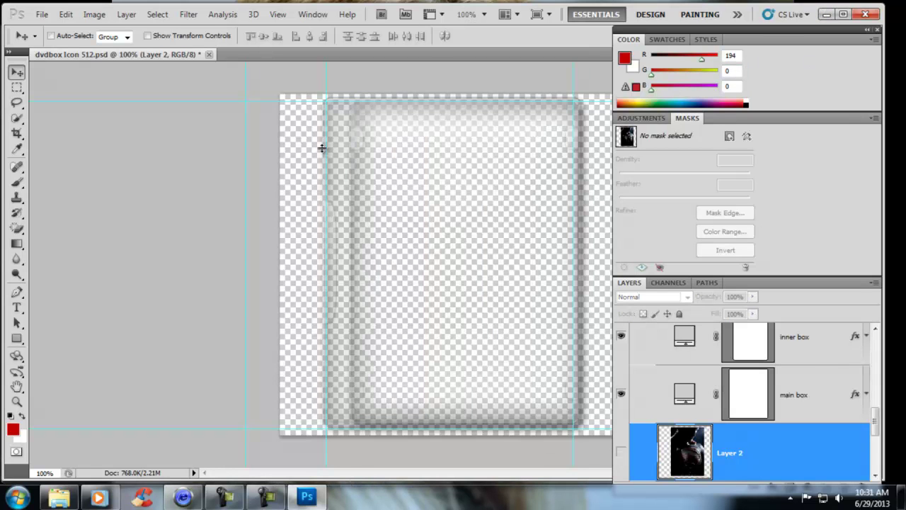
left_click(42, 14)
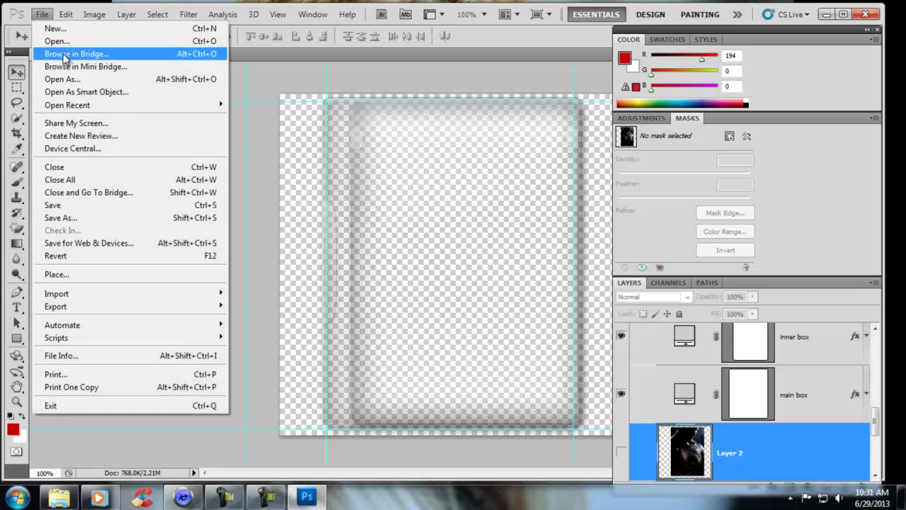
left_click(62, 41)
left_click_drag(615, 99, 626, 245)
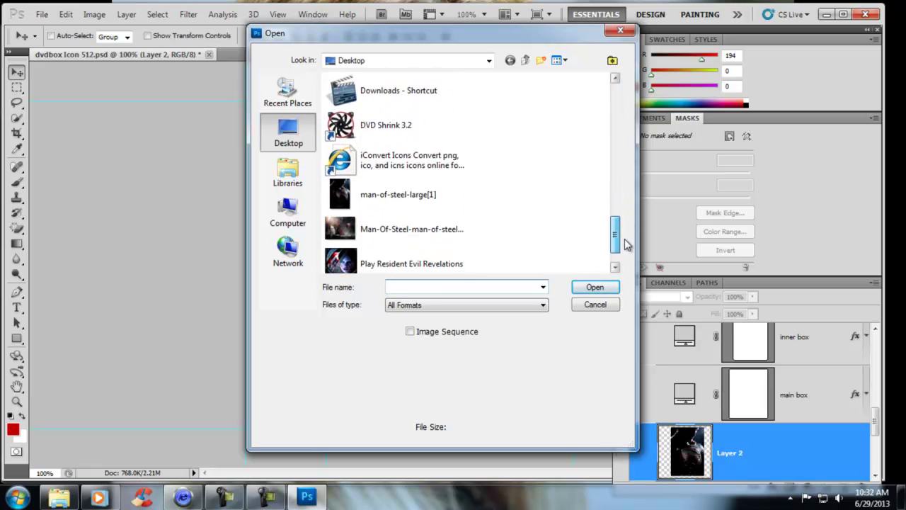
left_click(423, 234)
left_click(592, 287)
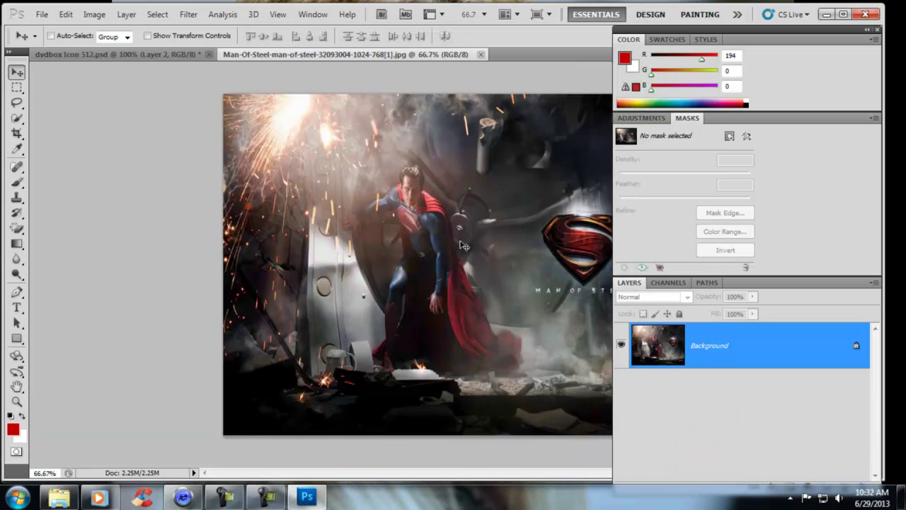
Float the Man of Steel wallpaper window and drag it onto the dvdbox case as a new layer.
mouse_move(246, 55)
left_mouse_down()
mouse_move(165, 148)
mouse_move(113, 116)
left_mouse_up()
mouse_move(541, 110)
left_mouse_down()
mouse_move(200, 133)
mouse_move(118, 126)
left_mouse_up()
left_click_drag(149, 271, 430, 274)
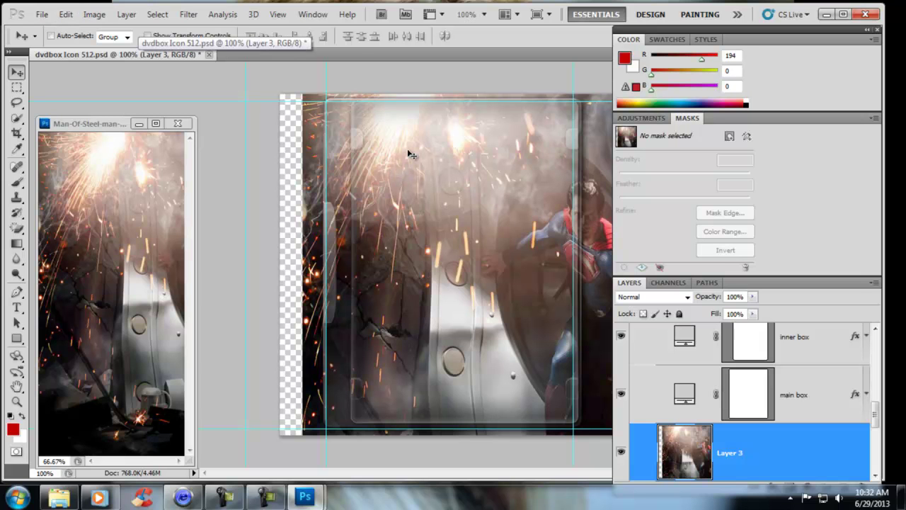
Scale and stretch the wallpaper layer over the DVD case front and apply the transform.
key("ctrl+t")
mouse_move(301, 73)
left_mouse_down()
mouse_move(437, 163)
mouse_move(324, 103)
mouse_move(379, 154)
left_mouse_up()
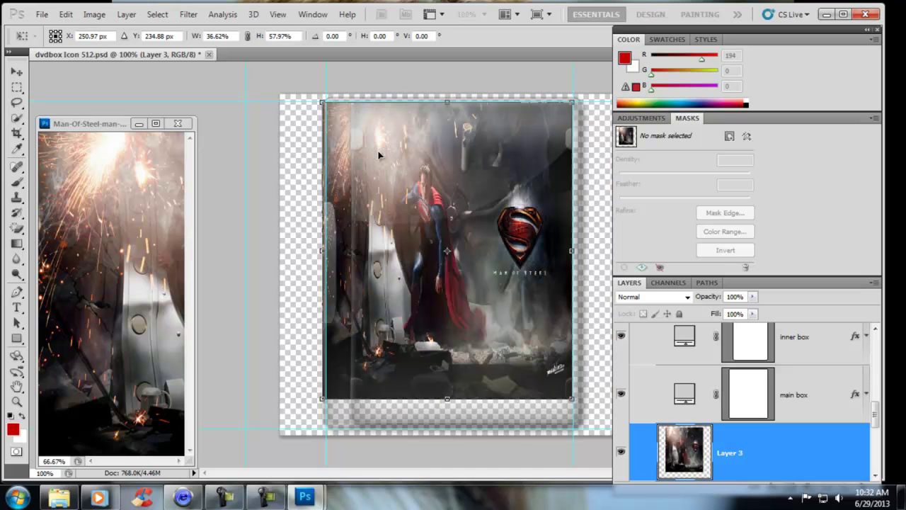
left_click_drag(317, 99, 362, 98)
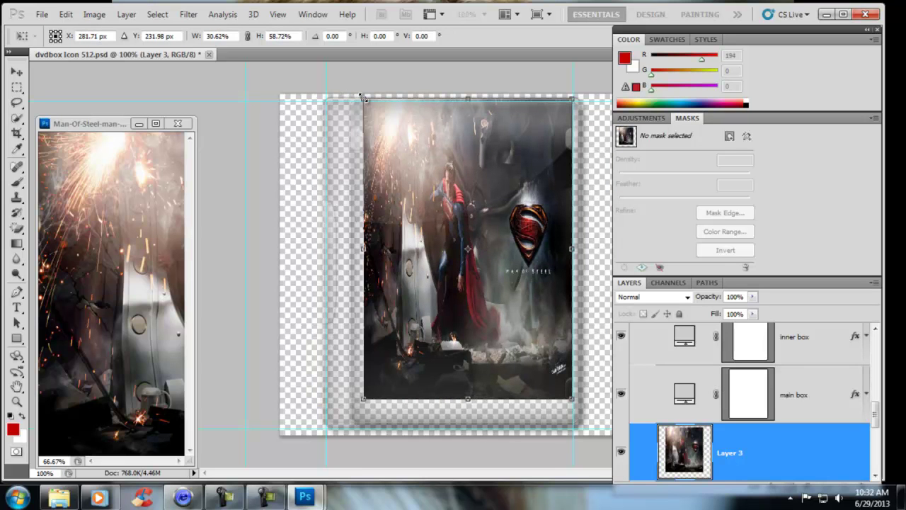
left_click_drag(361, 96, 354, 94)
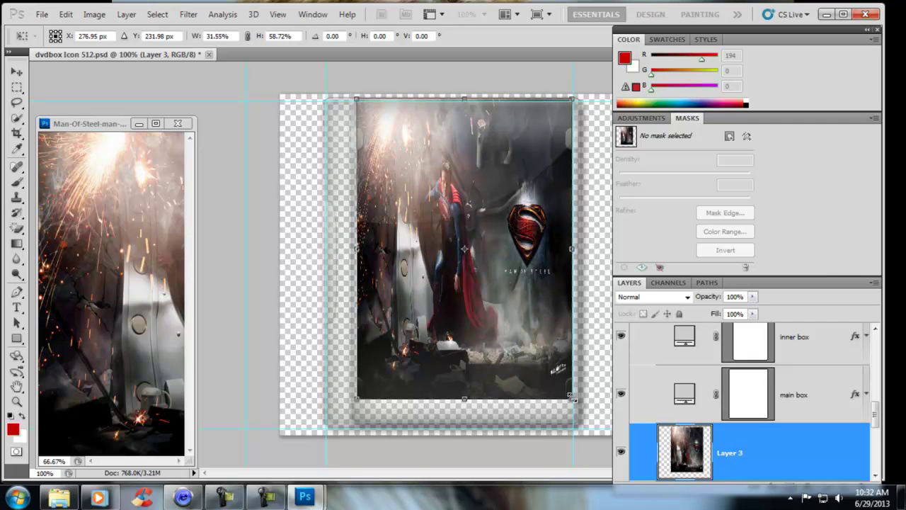
left_click_drag(572, 399, 592, 402)
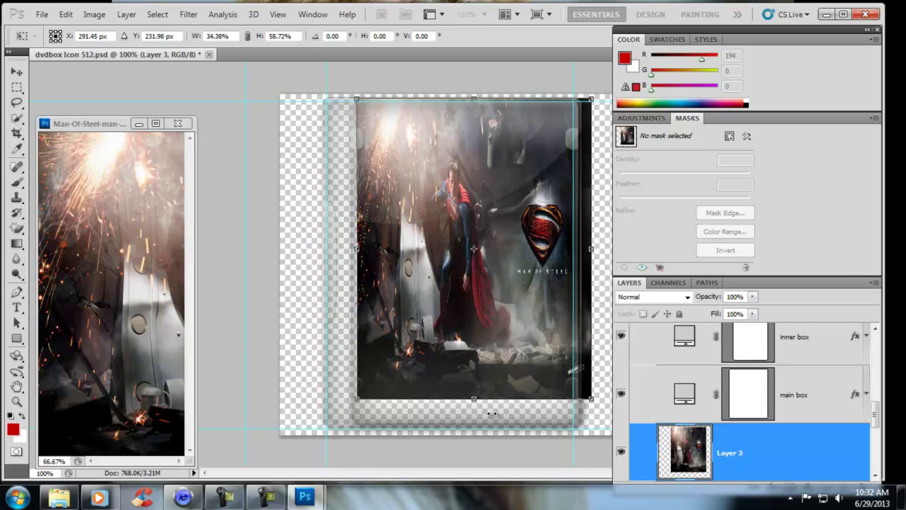
left_click_drag(474, 404, 474, 425)
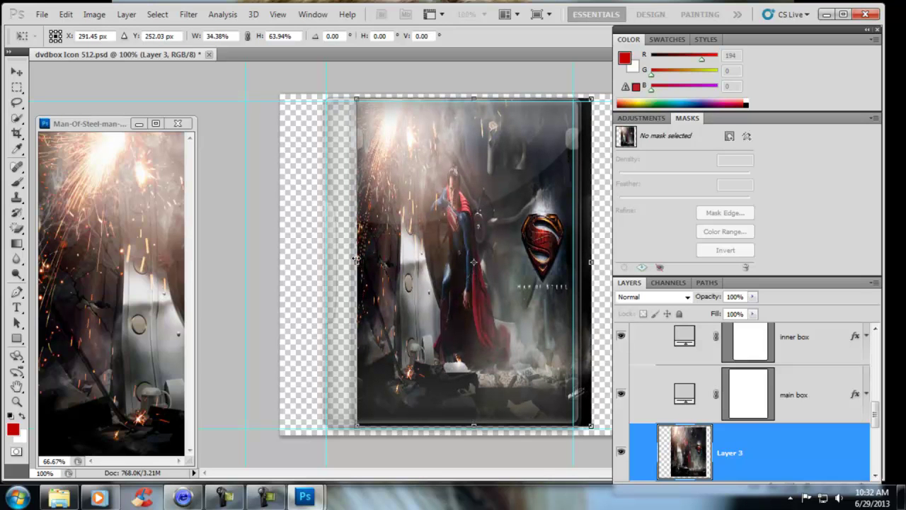
left_click_drag(357, 261, 362, 262)
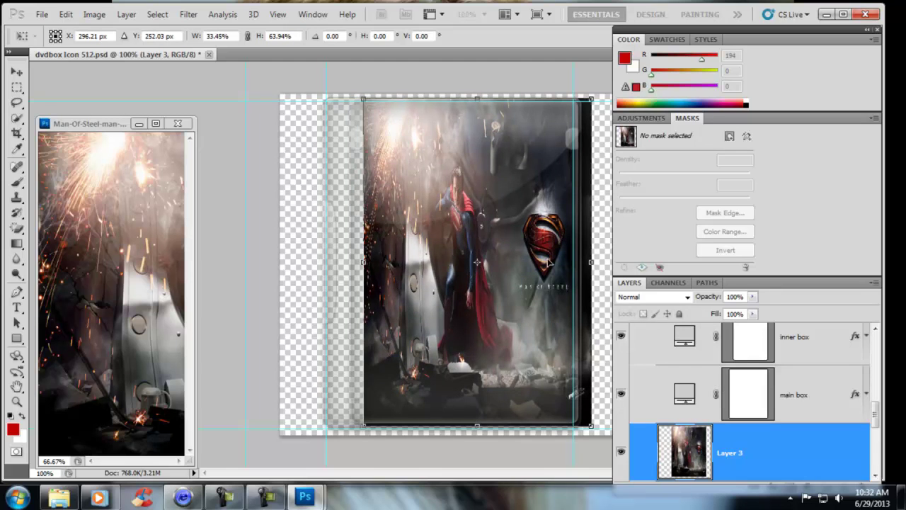
left_click_drag(593, 262, 596, 262)
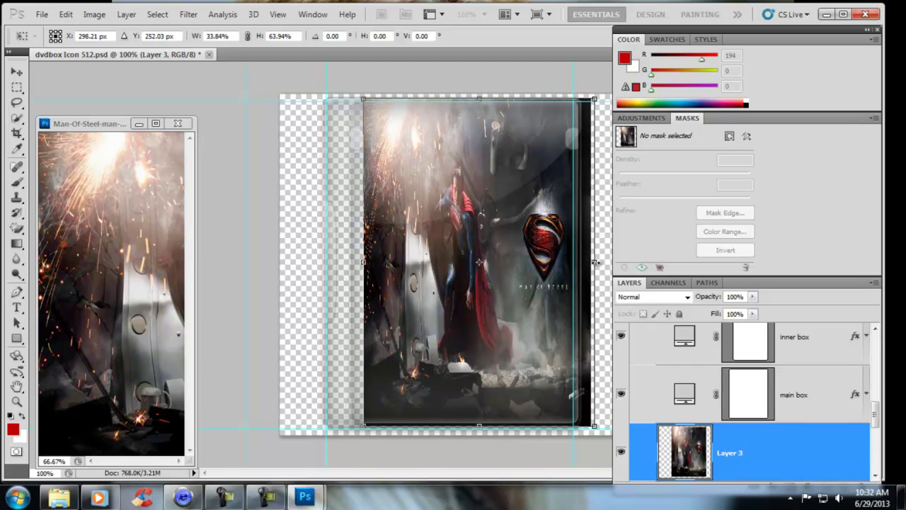
left_click_drag(480, 98, 480, 92)
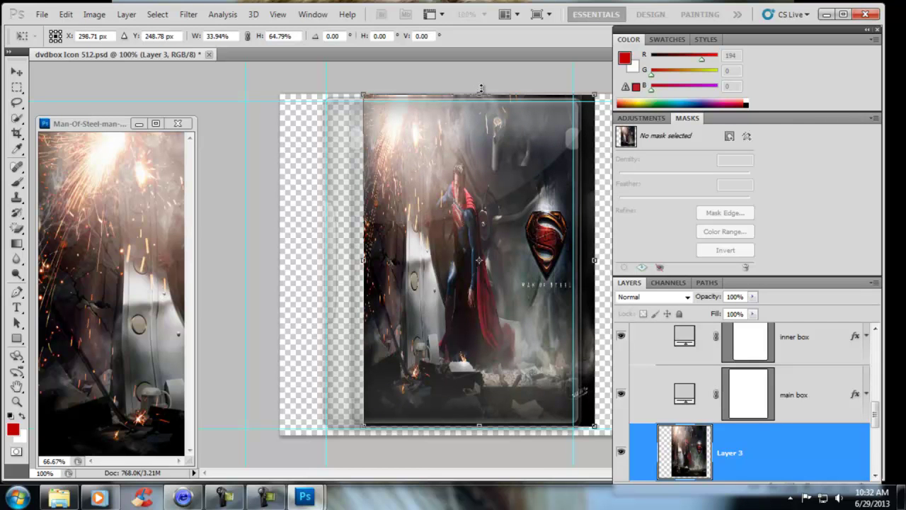
left_click(18, 77)
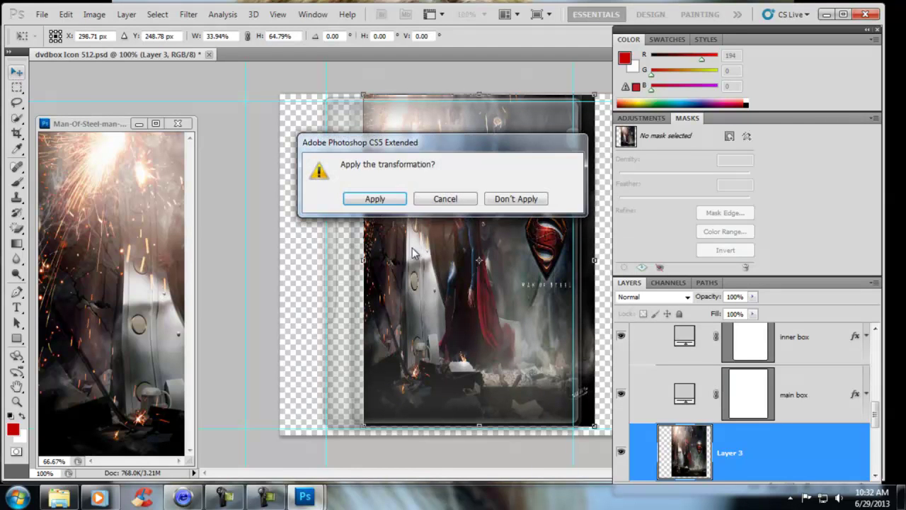
left_click(373, 198)
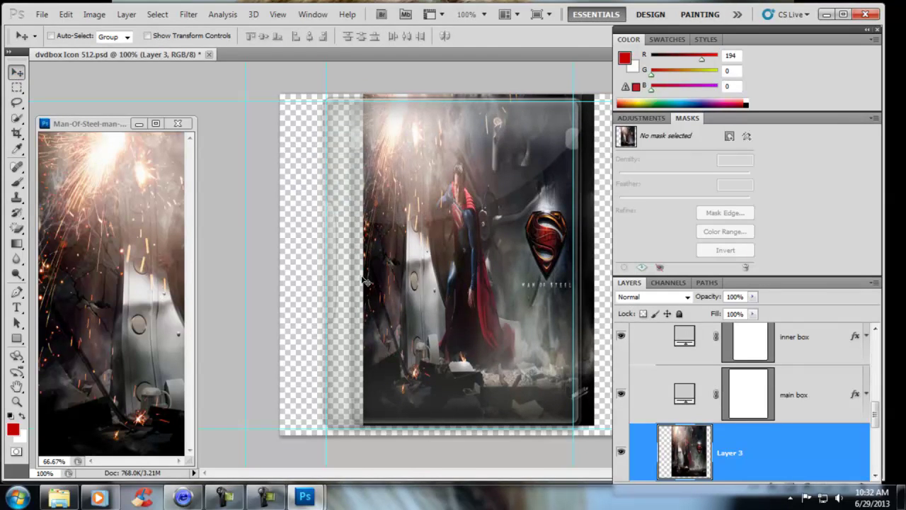
left_click_drag(876, 419, 875, 456)
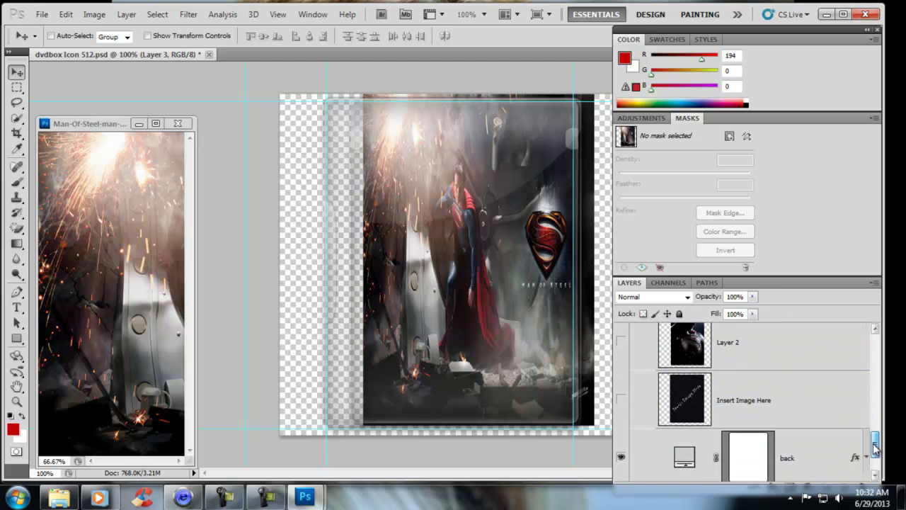
Make a selection from the back Vector Mask path of the case shape.
right_click(748, 422)
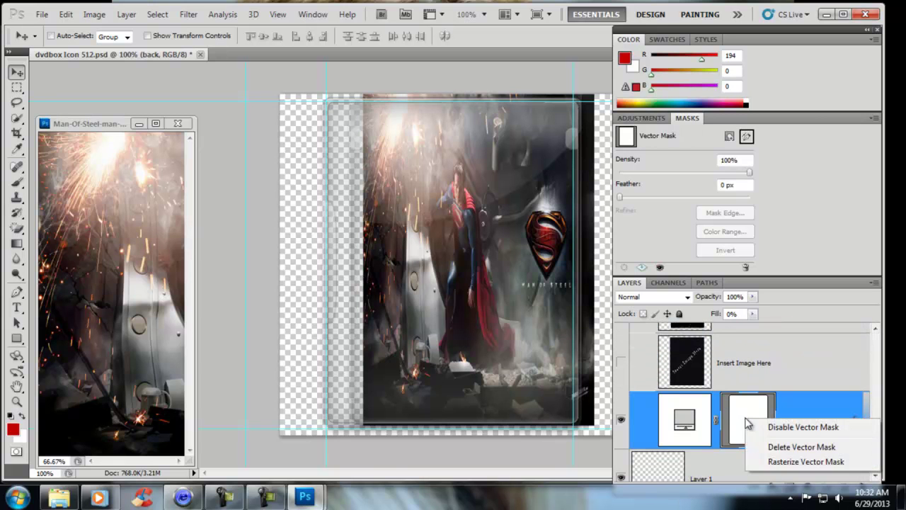
left_click(712, 282)
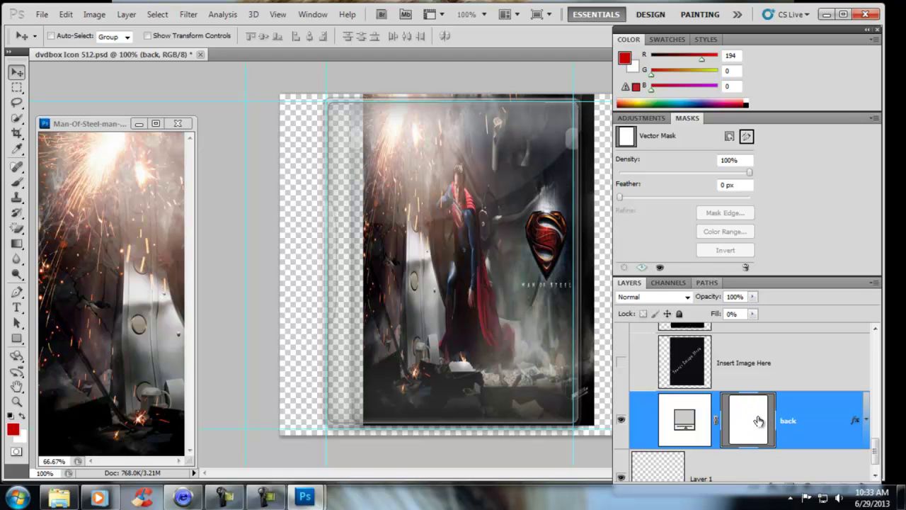
left_click(759, 422)
left_click(709, 283)
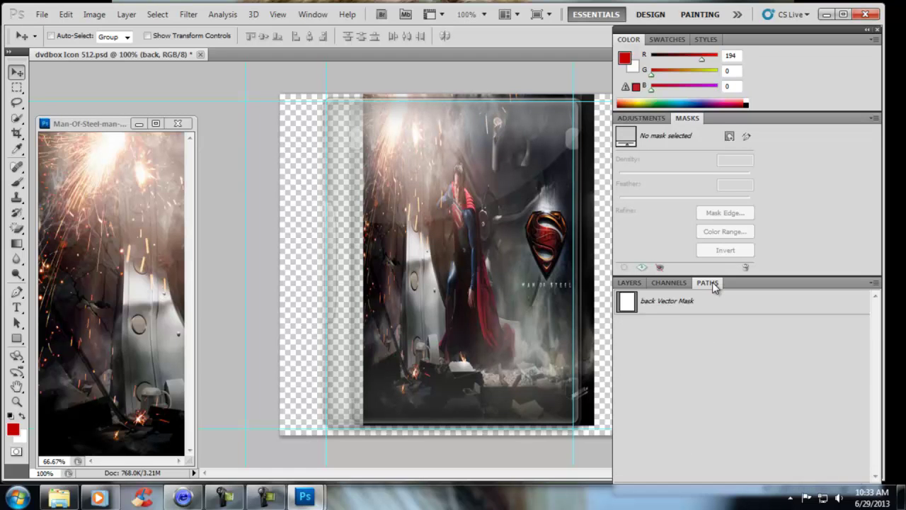
right_click(680, 303)
left_click(724, 347)
left_click(520, 142)
key("v")
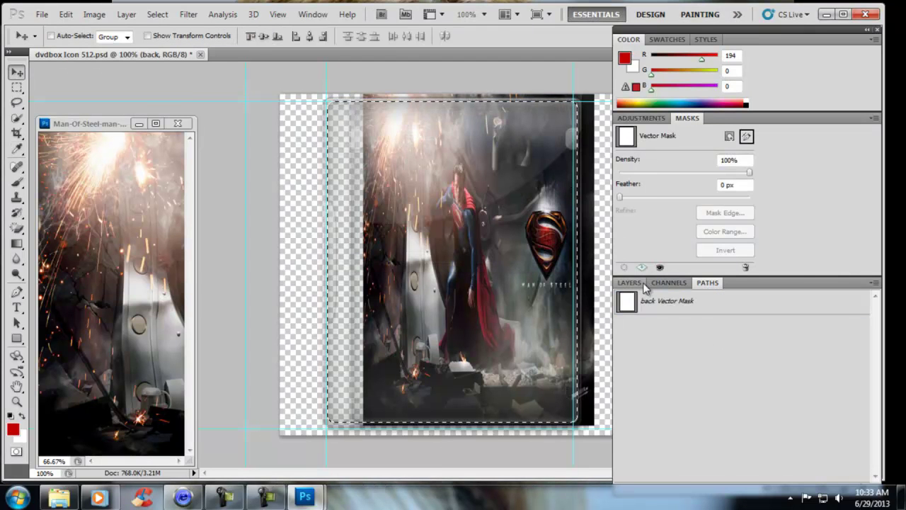
left_click(630, 283)
left_click_drag(876, 443, 876, 425)
On Layer 3, invert the selection, cut the outside wallpaper, and close the JPG window.
left_click(687, 402)
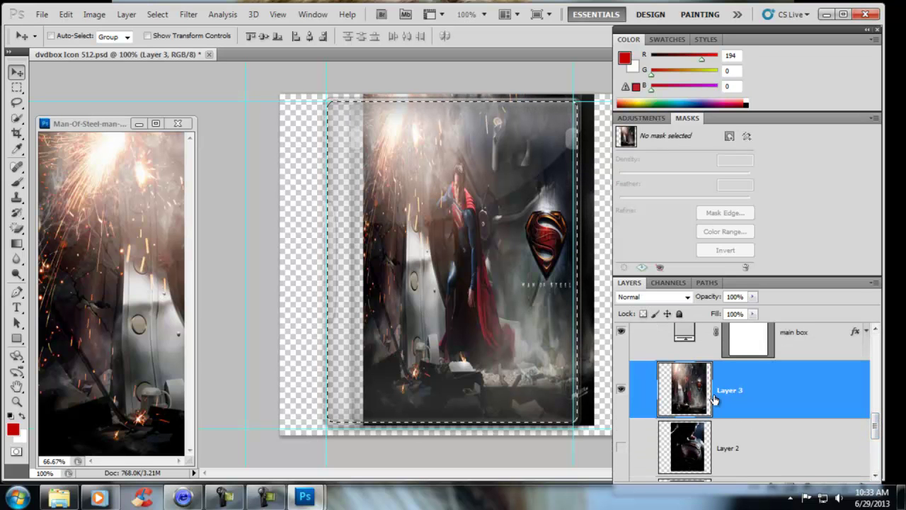
left_click(157, 16)
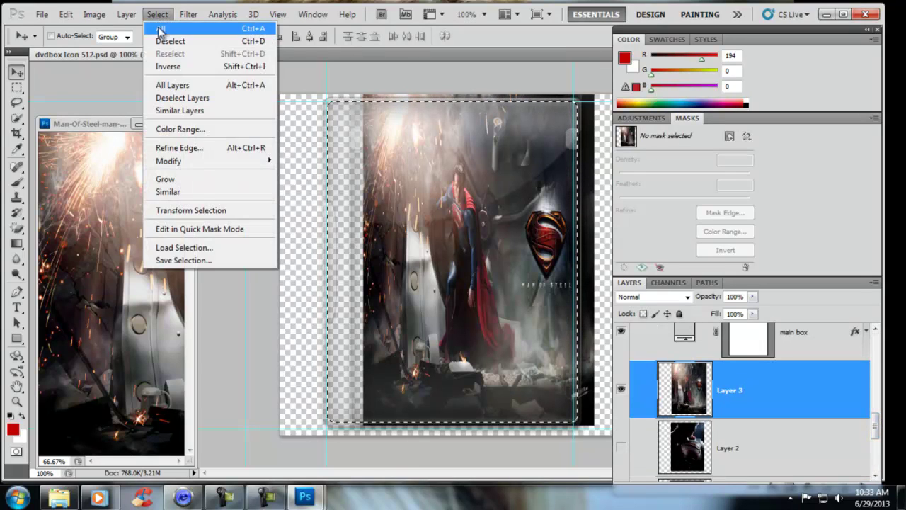
left_click(164, 68)
left_click(71, 15)
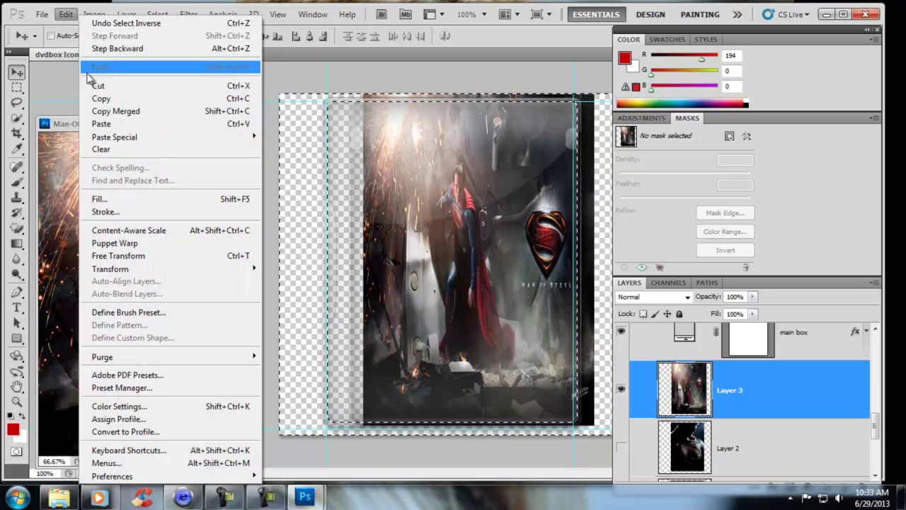
left_click(99, 83)
left_click(179, 124)
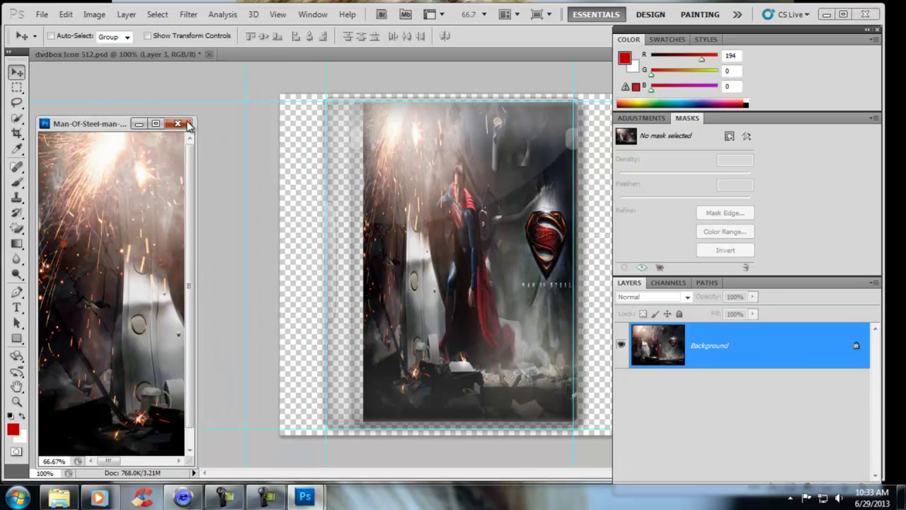
Save the case as PNG 'Steel 2.png' with default PNG options, then hide Layer 3.
left_click(42, 14)
left_click(114, 219)
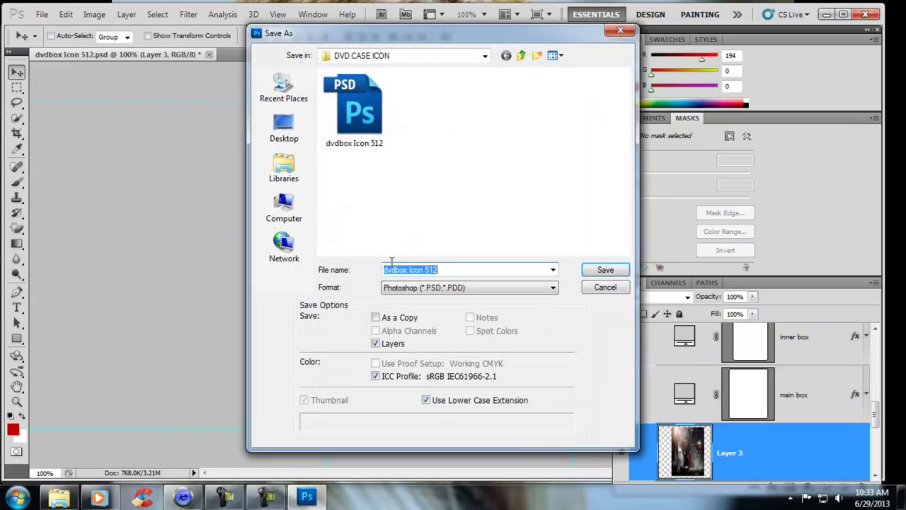
type("Stell")
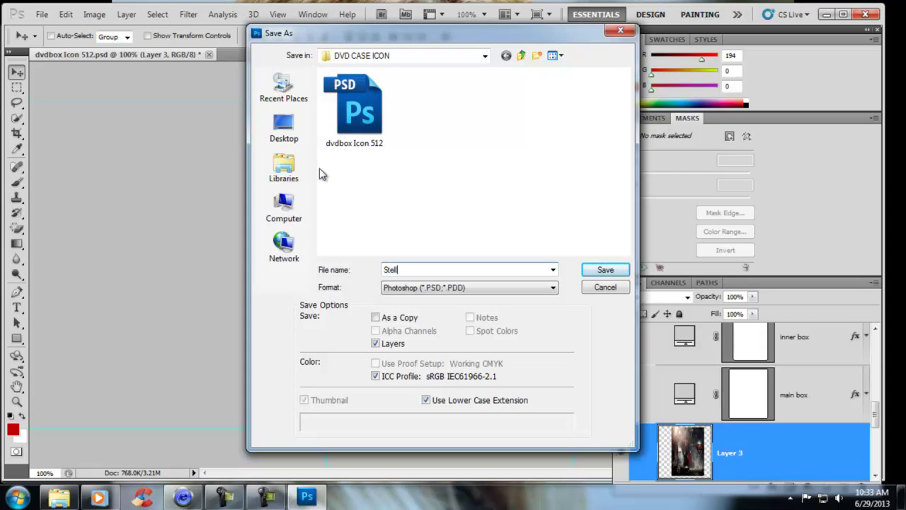
type("a")
key("BackSpace")
key("BackSpace")
key("BackSpace")
type("eel")
type(" 2")
left_click(555, 289)
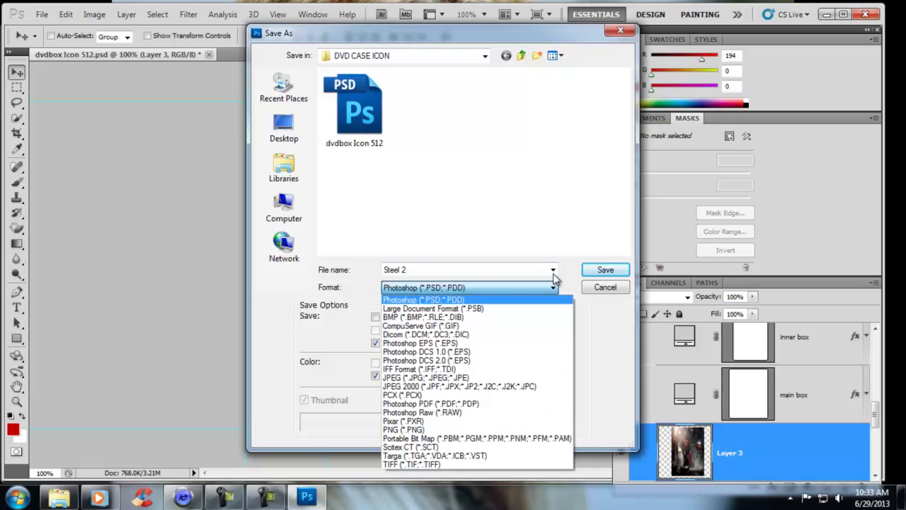
left_click(435, 430)
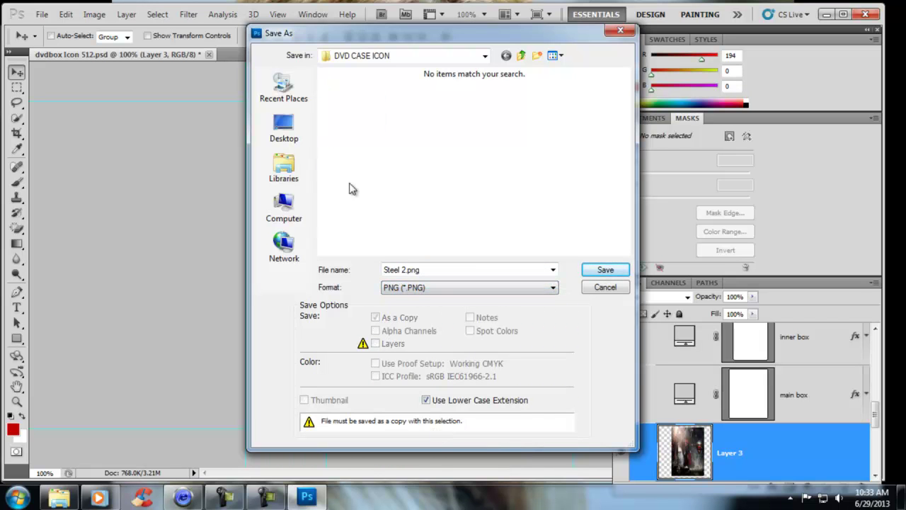
left_click(283, 127)
left_click(593, 272)
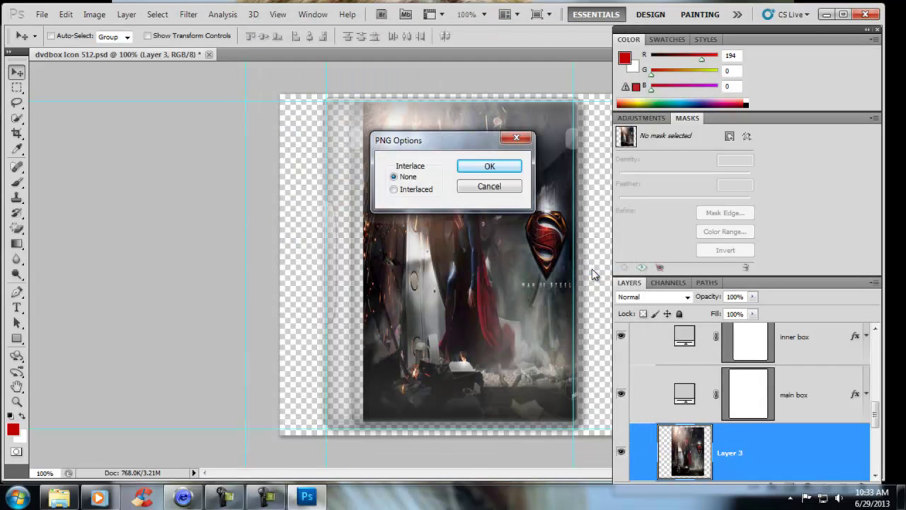
left_click(488, 164)
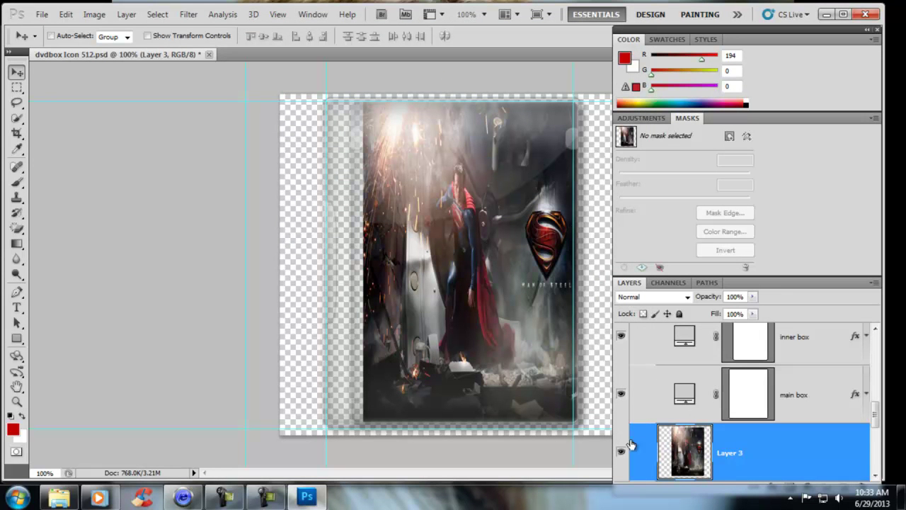
left_click(621, 454)
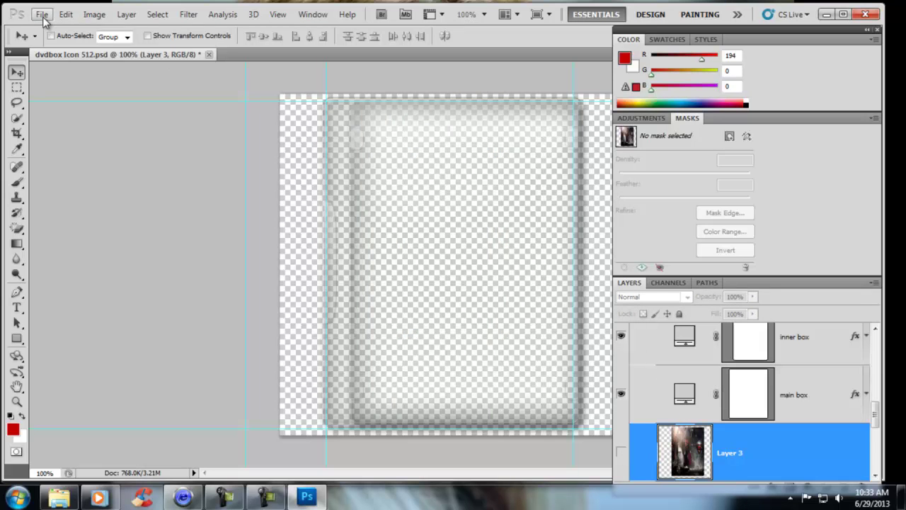
Open the 'dvdbox with black disc' template and hide its Warstwa 26 layer.
left_click(41, 14)
left_click(56, 43)
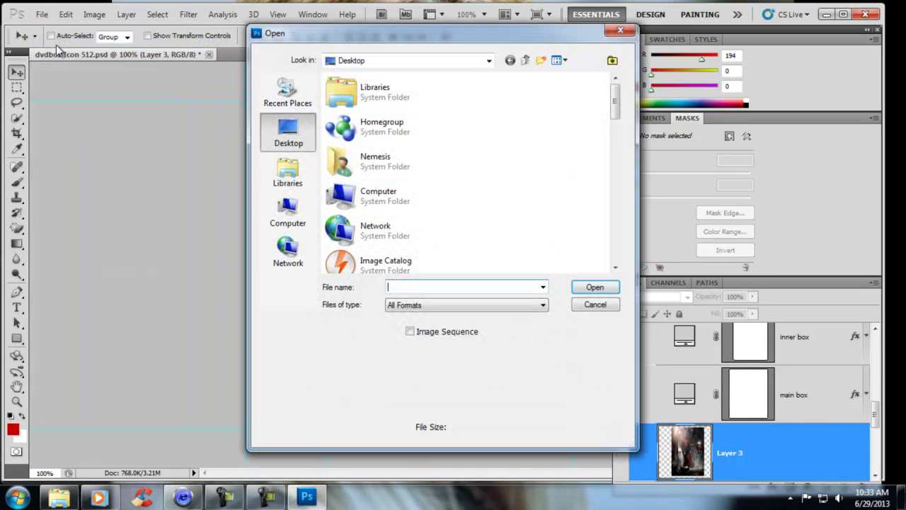
left_click_drag(615, 102, 626, 176)
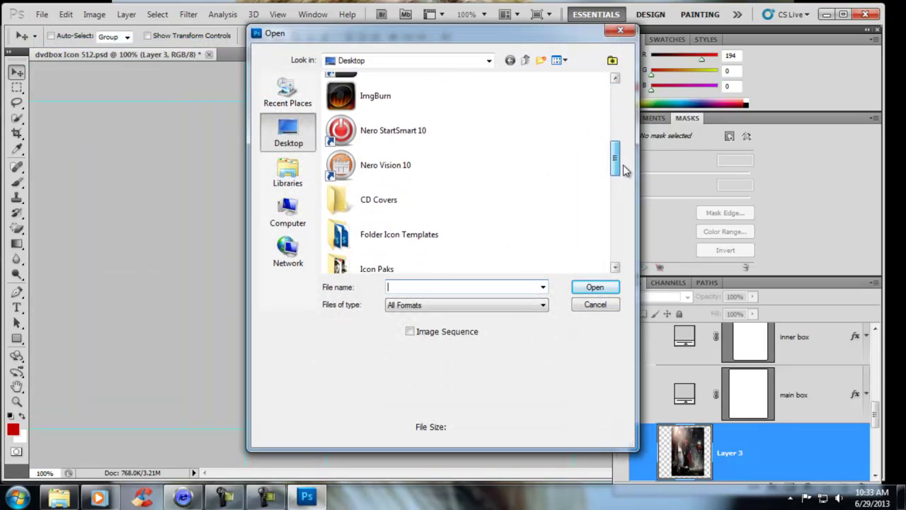
double_click(403, 203)
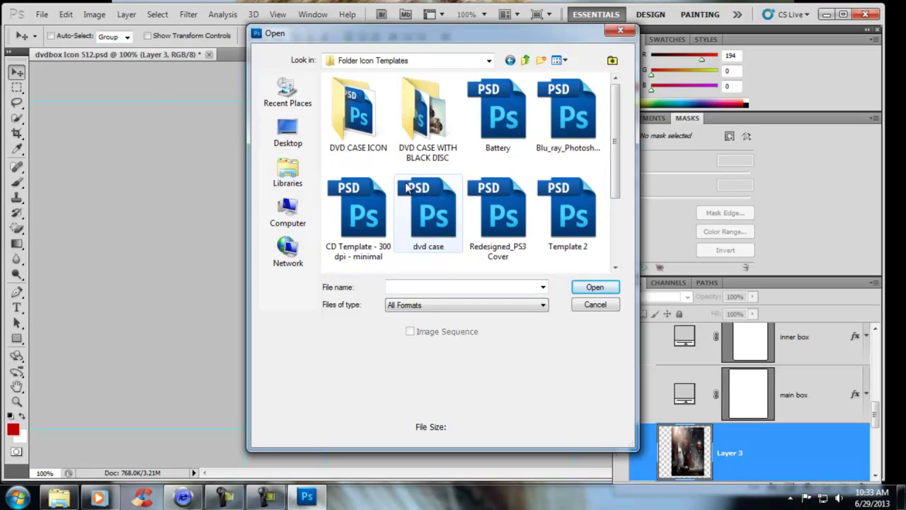
double_click(427, 117)
left_click(376, 123)
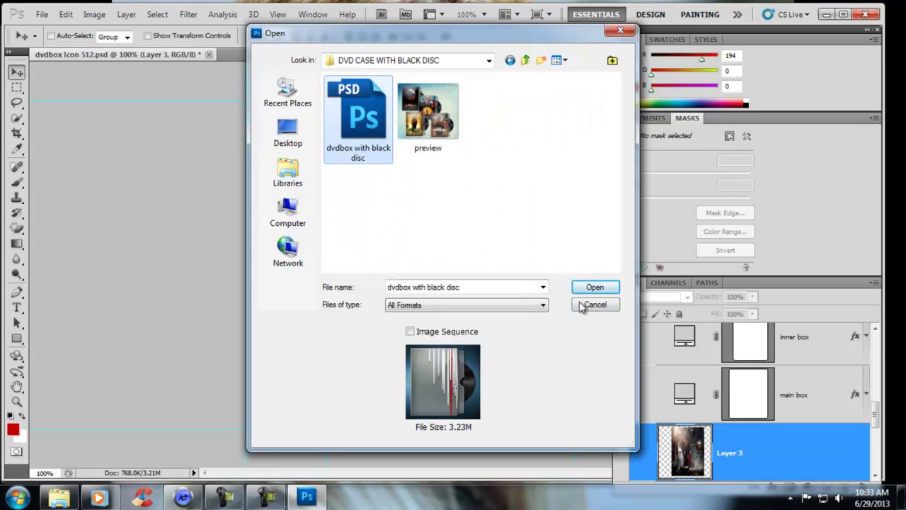
left_click(593, 289)
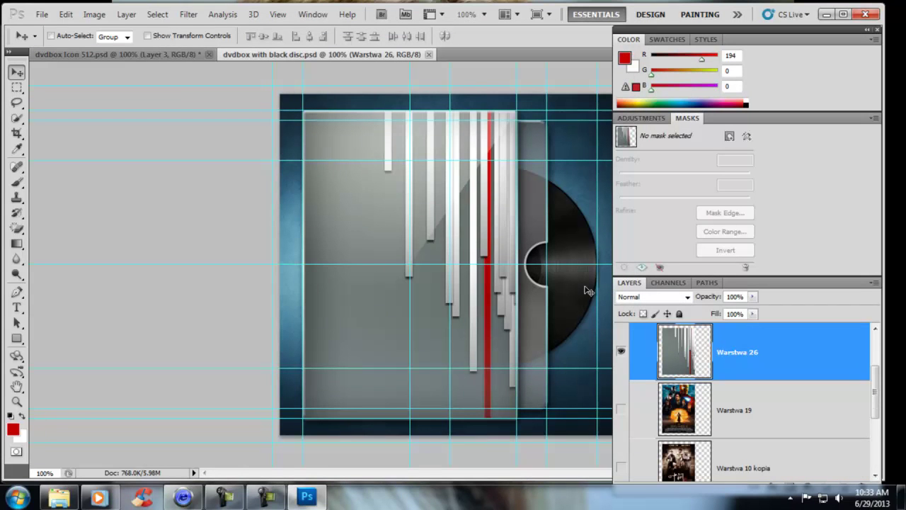
left_click(621, 351)
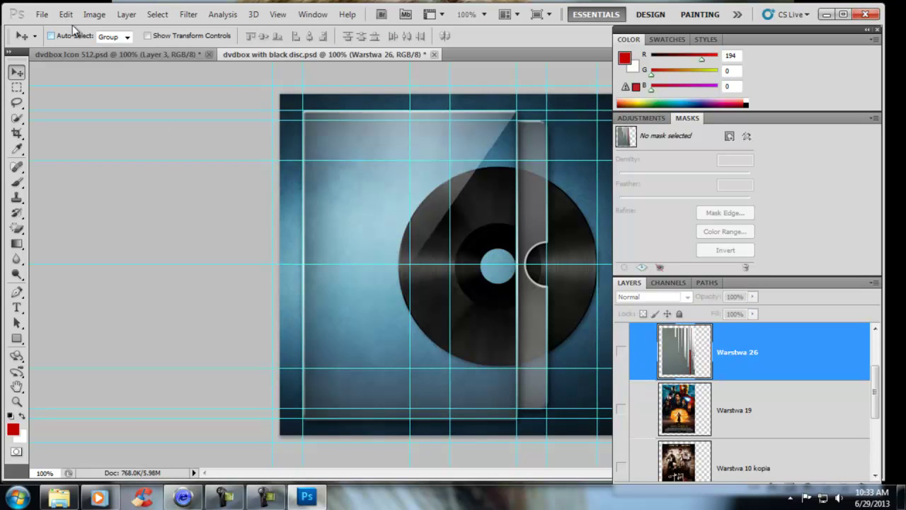
Open man-of-steel-large[1].jpg from the Desktop and close dvdbox Icon 512 without saving.
left_click(44, 15)
left_click(53, 39)
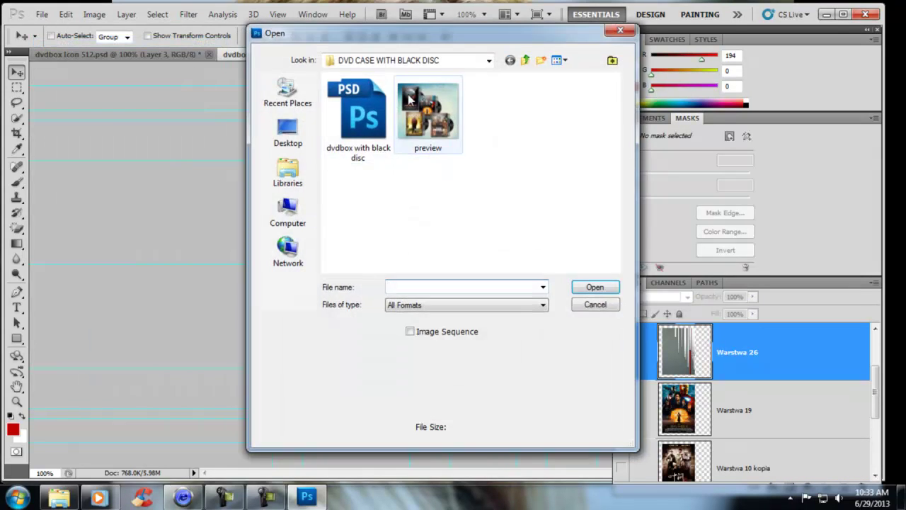
left_click(288, 134)
left_click_drag(616, 169, 614, 230)
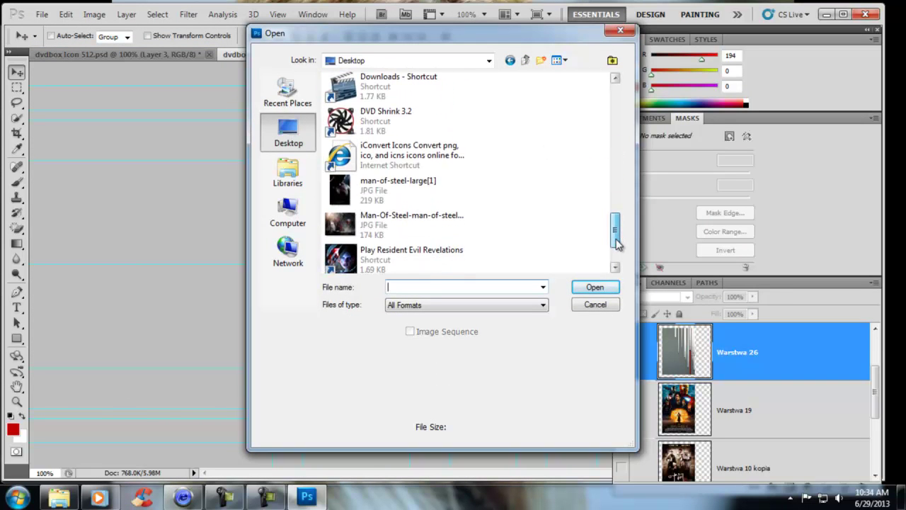
left_click(364, 193)
left_click(591, 292)
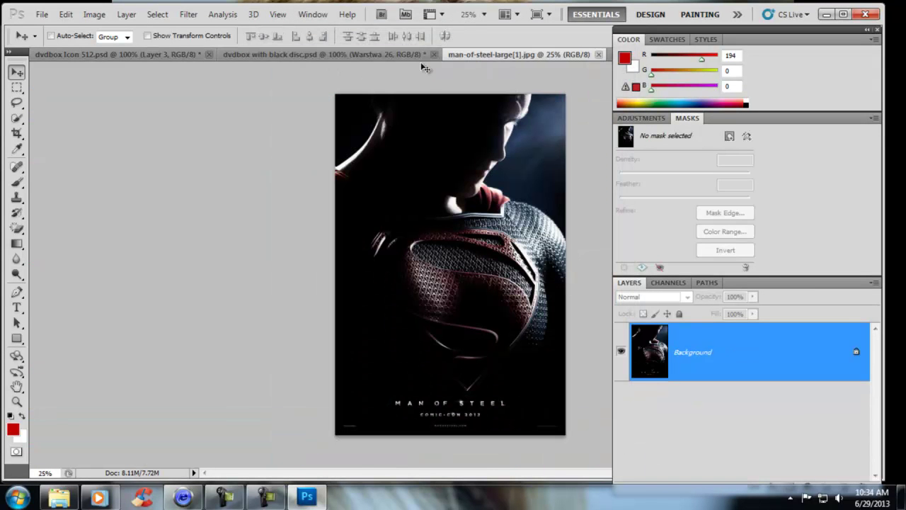
left_click(209, 54)
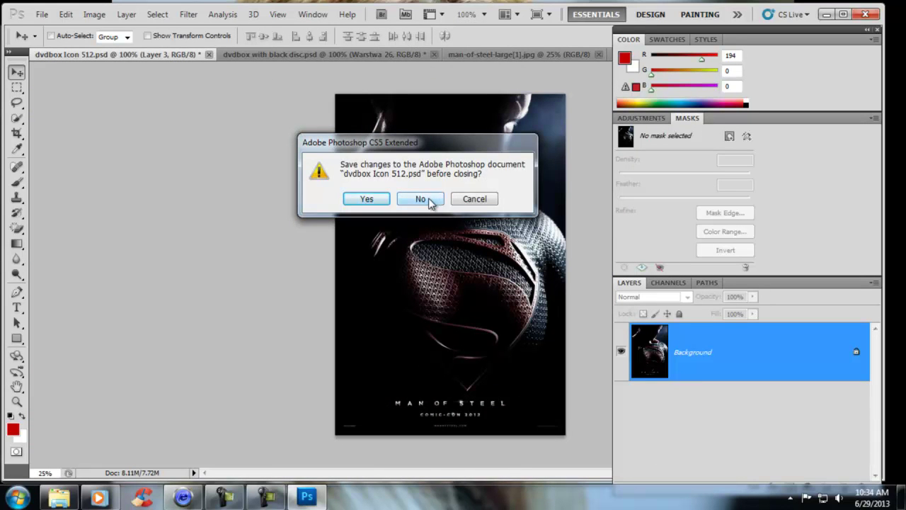
left_click(422, 199)
Float the poster window, copy the image into the DVD case as Layer 2, and hide Layer 1.
left_click_drag(297, 55, 110, 111)
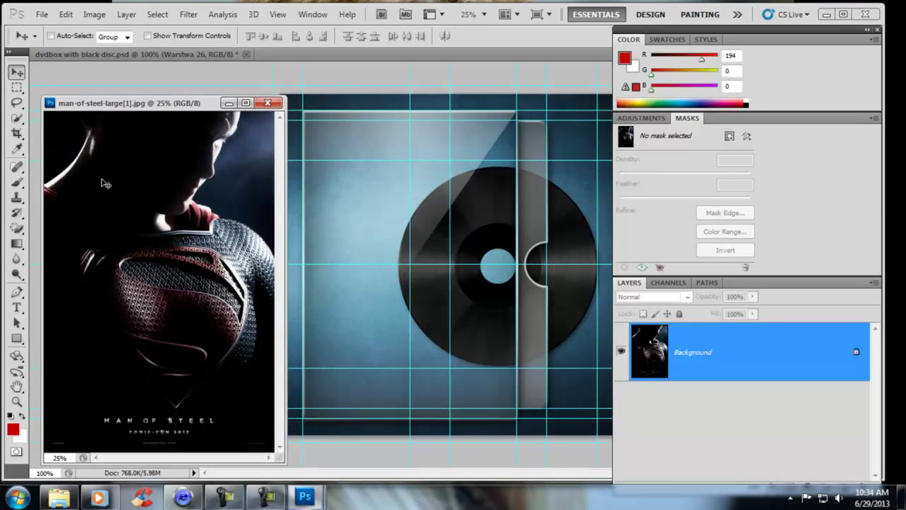
left_click_drag(104, 205, 399, 256)
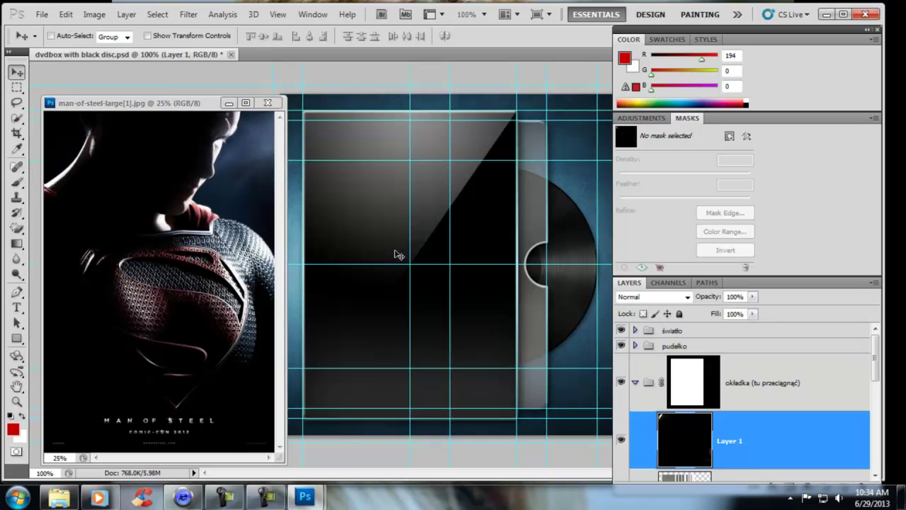
left_click(622, 443)
mouse_move(875, 370)
left_mouse_down()
mouse_move(886, 446)
mouse_move(884, 379)
left_mouse_up()
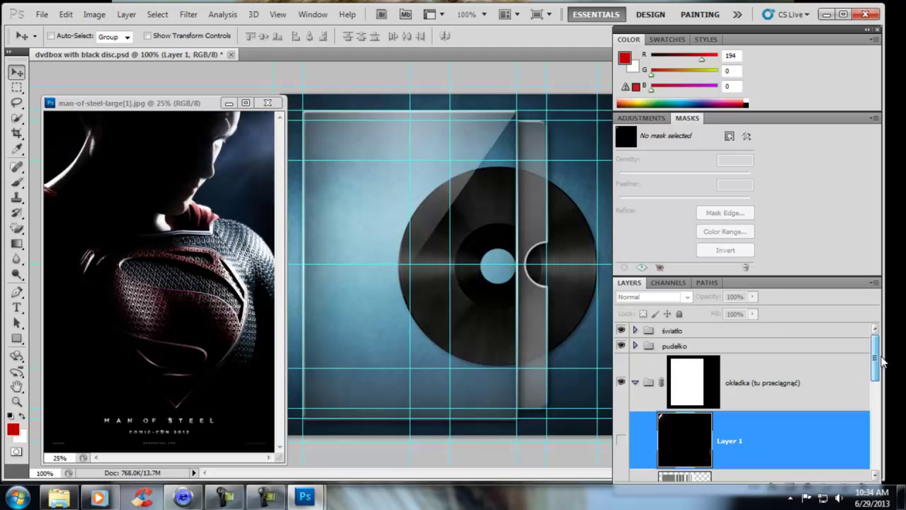
left_click_drag(161, 105, 145, 102)
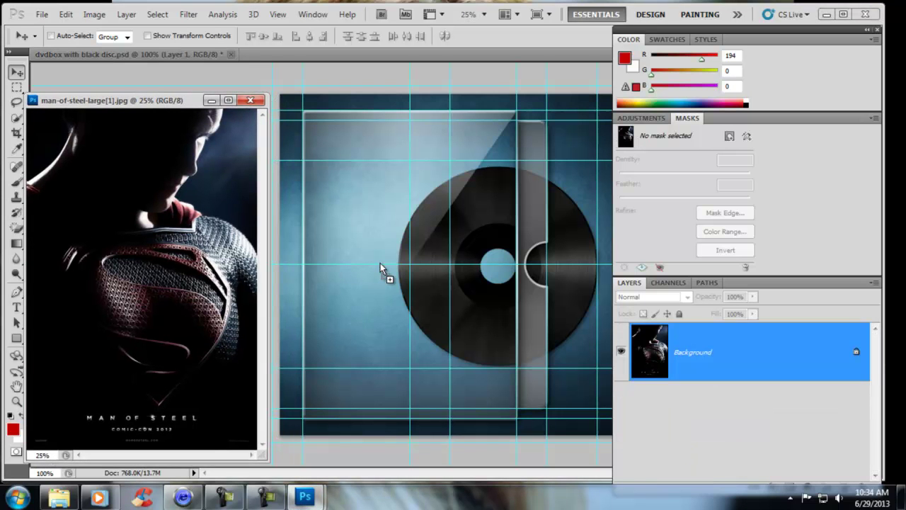
left_click_drag(192, 294, 383, 265)
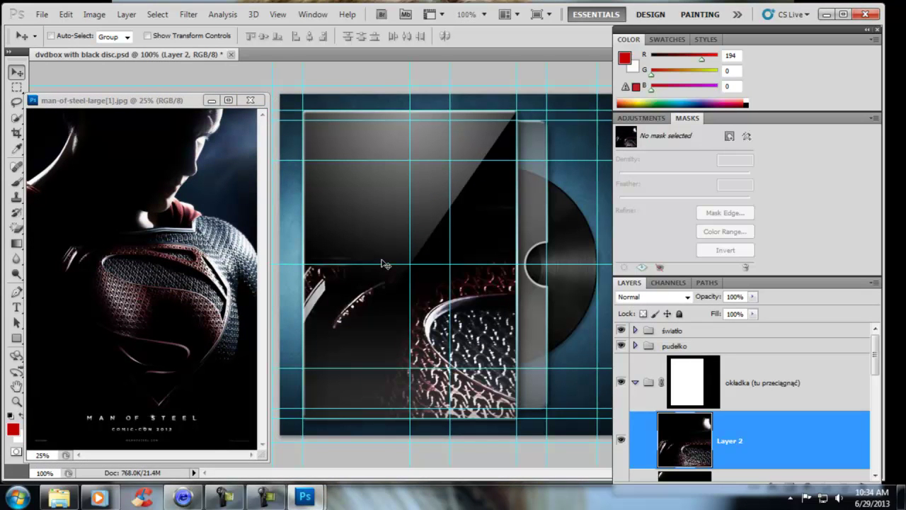
Free-transform Layer 2, roughly moving and scaling the Superman image onto the cover.
key("ctrl+t")
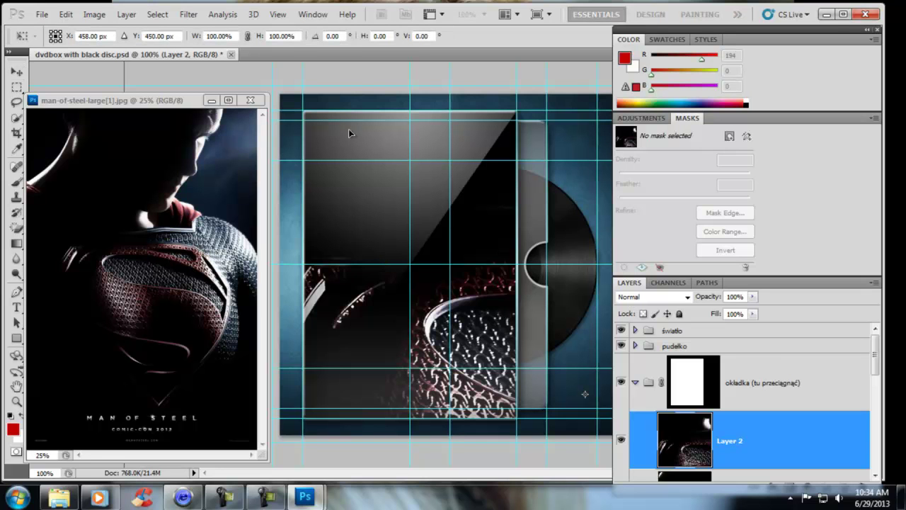
left_click_drag(354, 136, 427, 251)
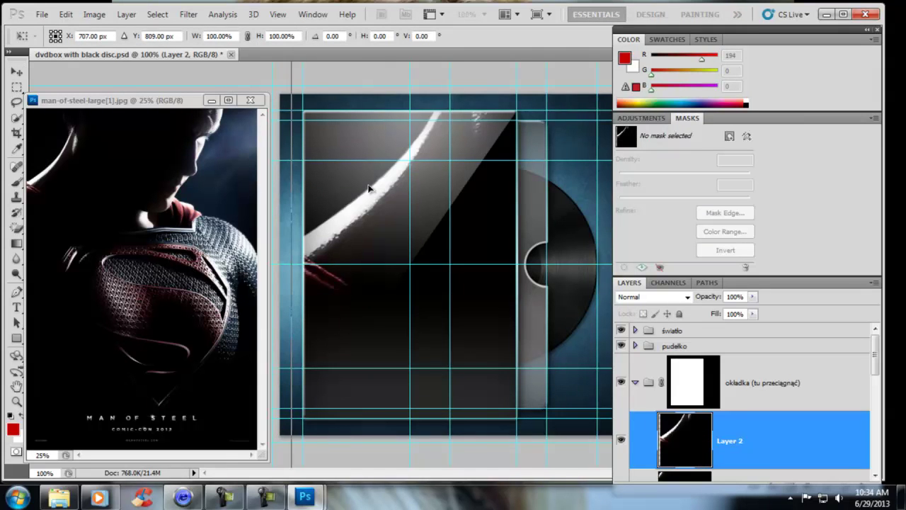
left_click_drag(315, 64, 311, 217)
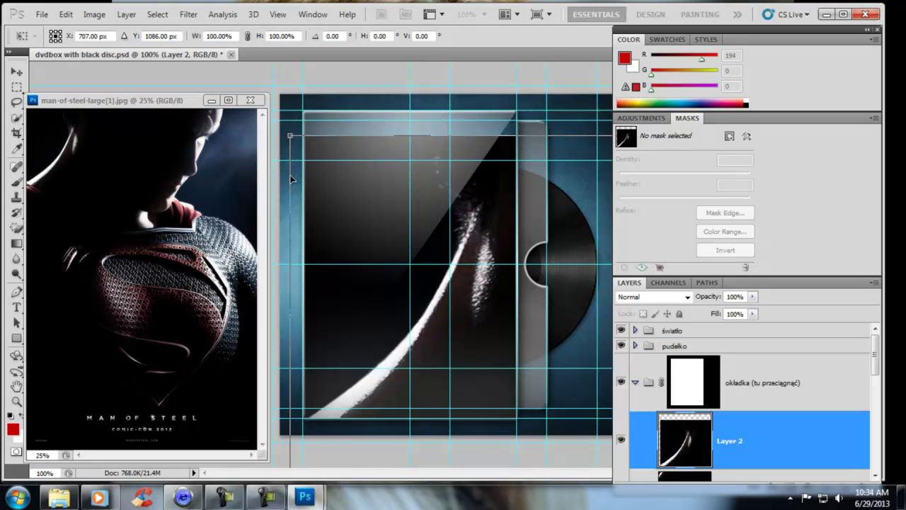
left_click_drag(289, 134, 557, 400)
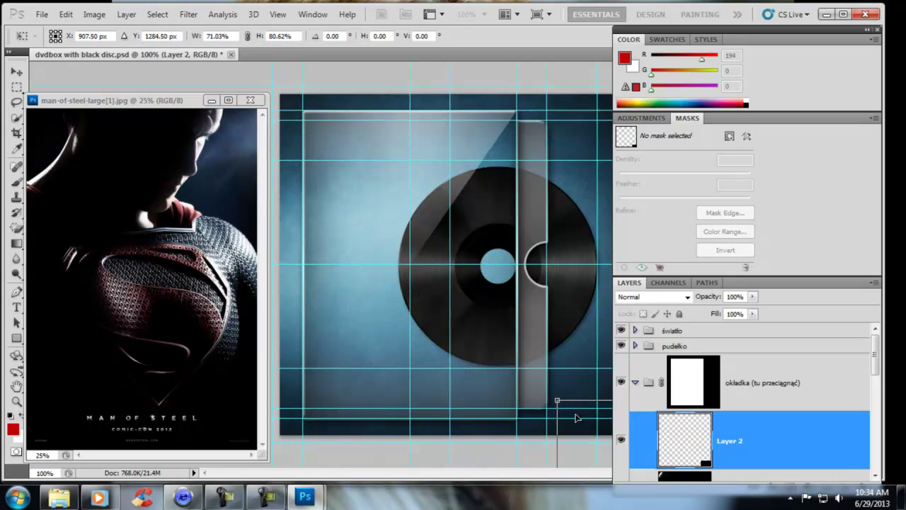
left_click_drag(557, 400, 411, 210)
mouse_move(458, 256)
left_mouse_down()
mouse_move(331, 108)
mouse_move(531, 349)
left_mouse_up()
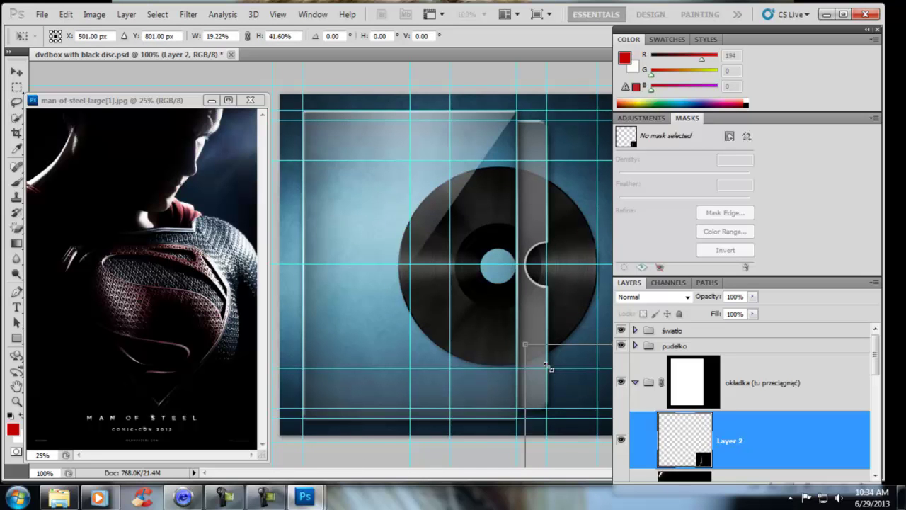
left_click_drag(531, 349, 309, 90)
left_click_drag(392, 88, 396, 170)
key("ctrl+z")
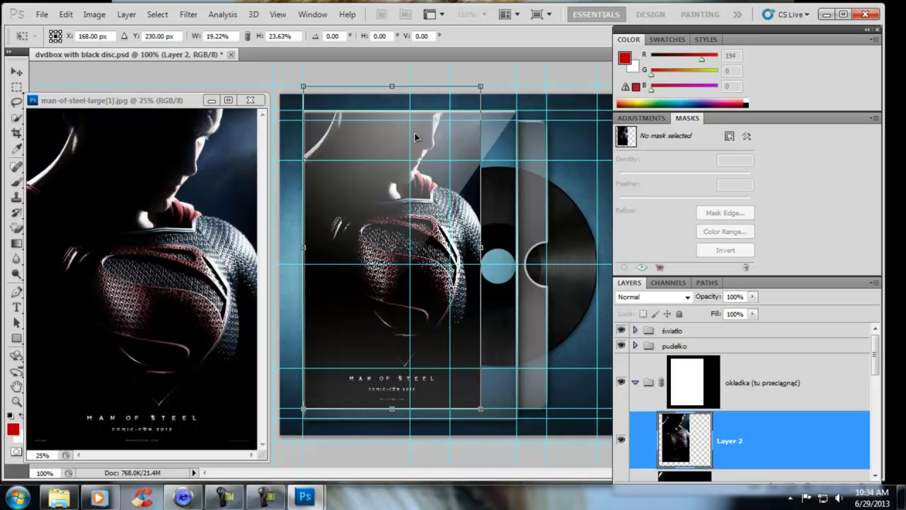
Stretch the image edges to fill the cover, apply the transform, and close the poster window.
left_click_drag(482, 247, 523, 250)
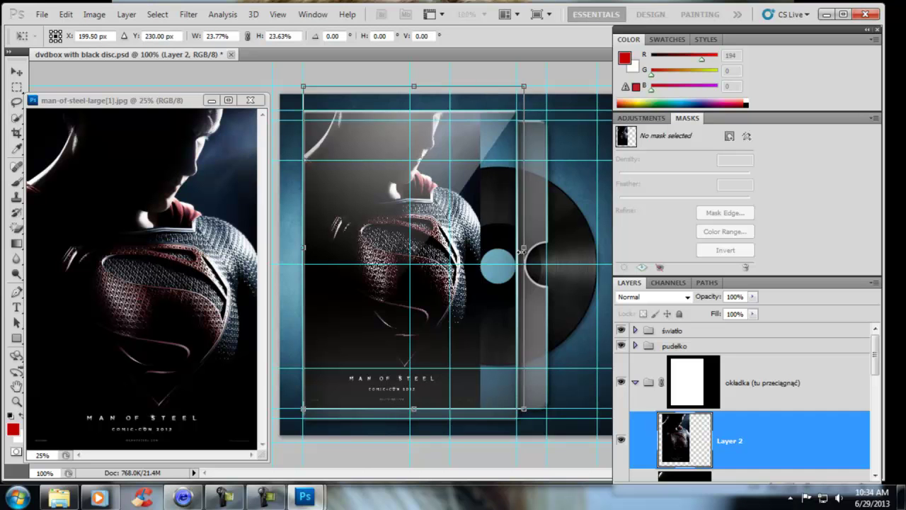
left_click_drag(415, 409, 412, 434)
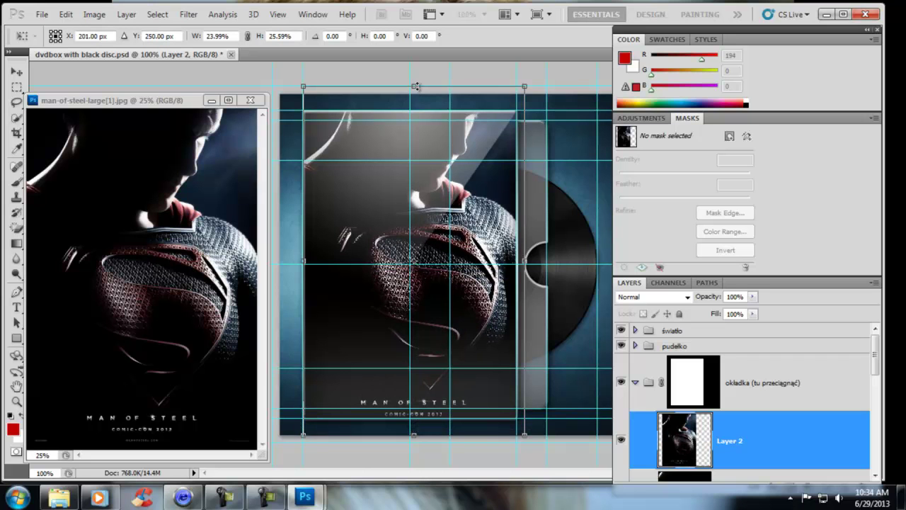
left_click_drag(416, 85, 417, 93)
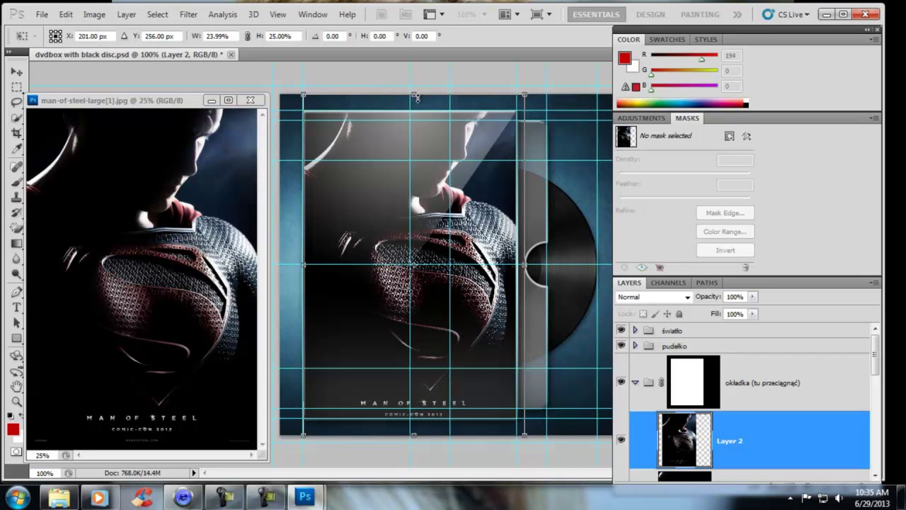
left_click_drag(417, 95, 418, 110)
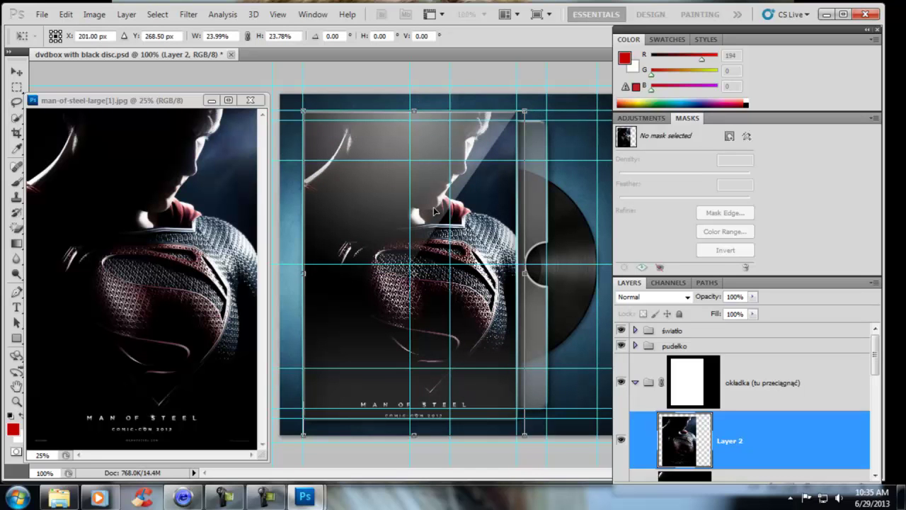
left_click_drag(415, 436, 415, 444)
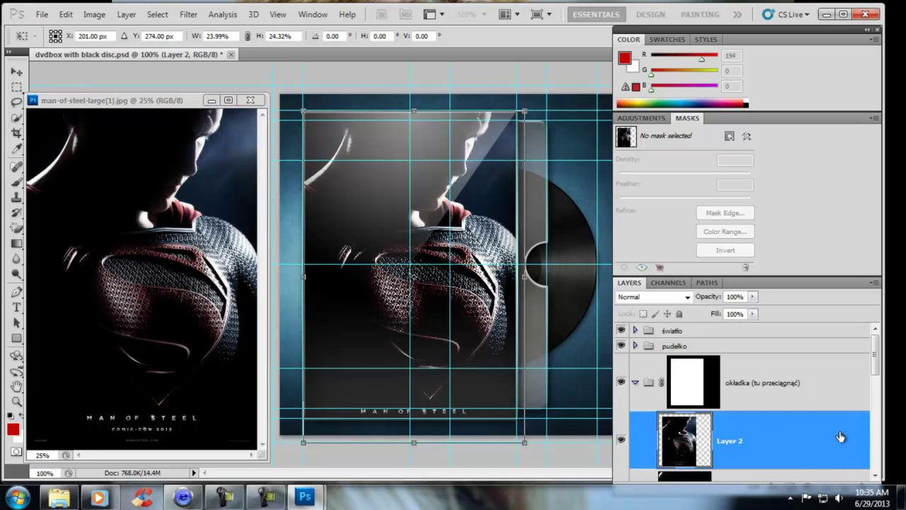
scroll(875, 368, "down", 2)
scroll(875, 369, "up", 2)
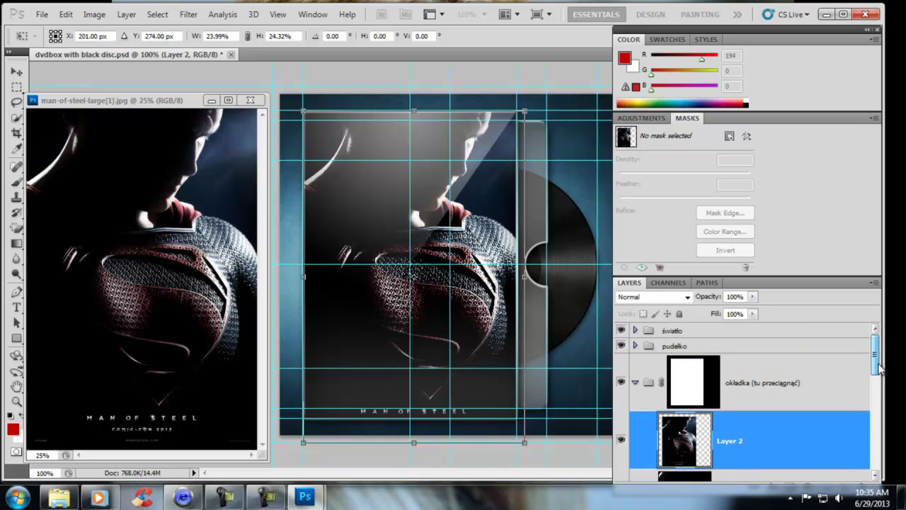
key("Return")
left_click(253, 101)
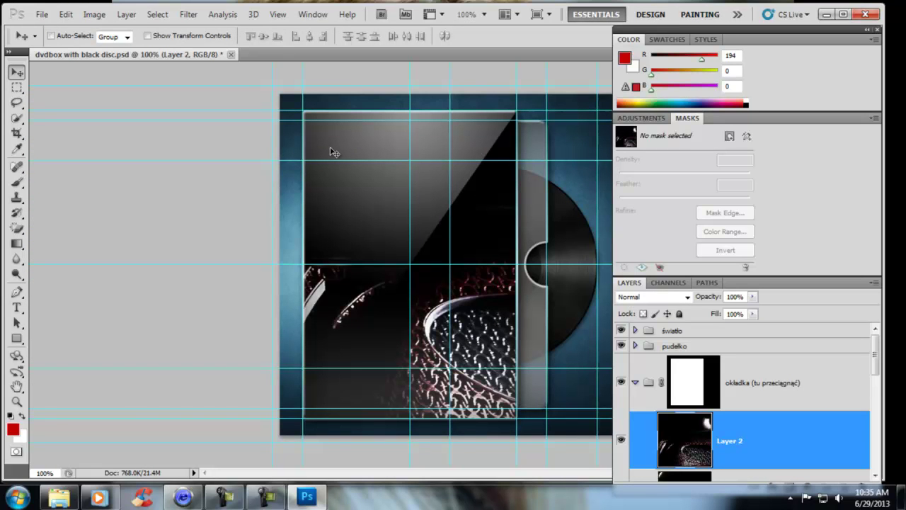
Transform the poster again, moving and resizing its edges to fit the case front.
key("ctrl+t")
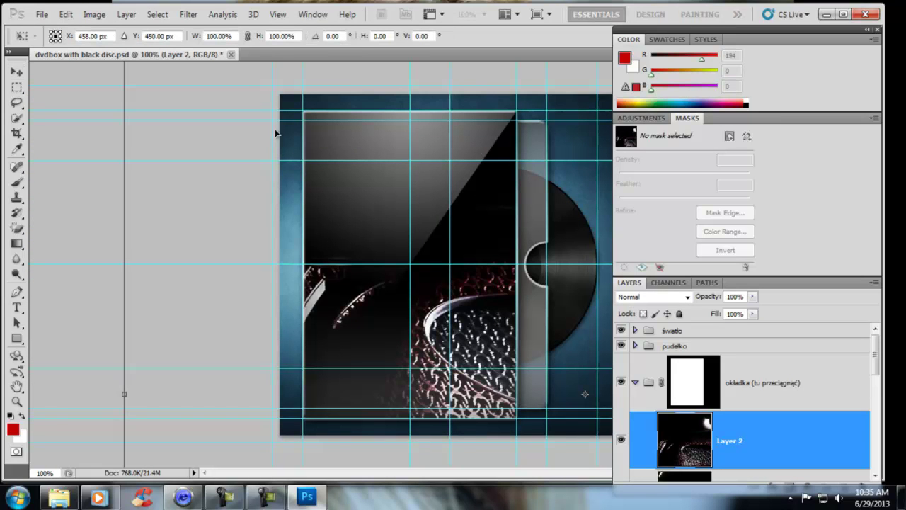
mouse_move(215, 190)
left_mouse_down()
mouse_move(191, 343)
mouse_move(106, 129)
mouse_move(505, 399)
mouse_move(182, 107)
mouse_move(485, 349)
mouse_move(372, 114)
mouse_move(379, 114)
mouse_move(422, 309)
mouse_move(410, 143)
left_mouse_up()
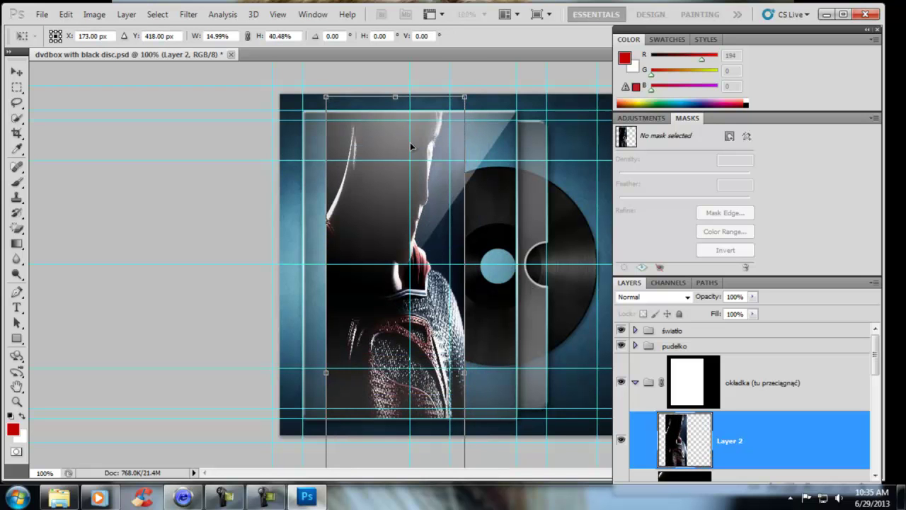
mouse_move(395, 96)
left_mouse_down()
mouse_move(400, 269)
mouse_move(400, 130)
left_mouse_up()
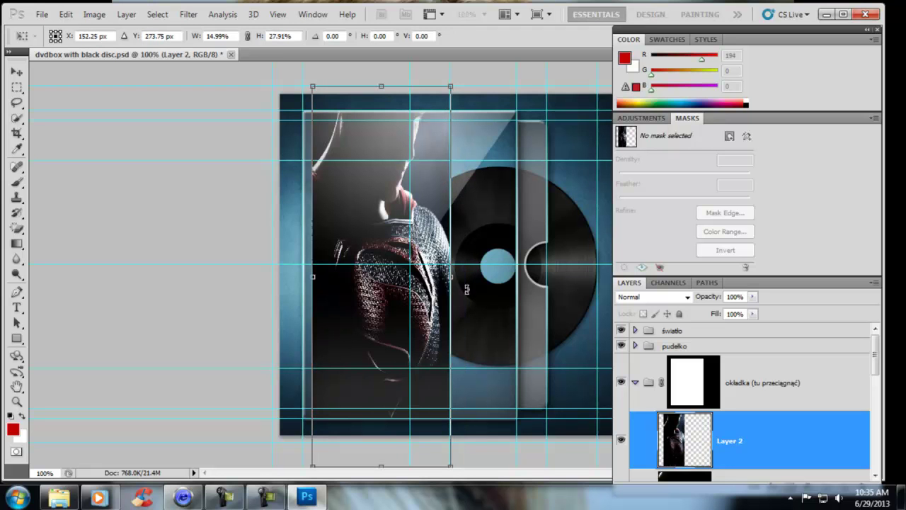
left_click_drag(451, 277, 526, 278)
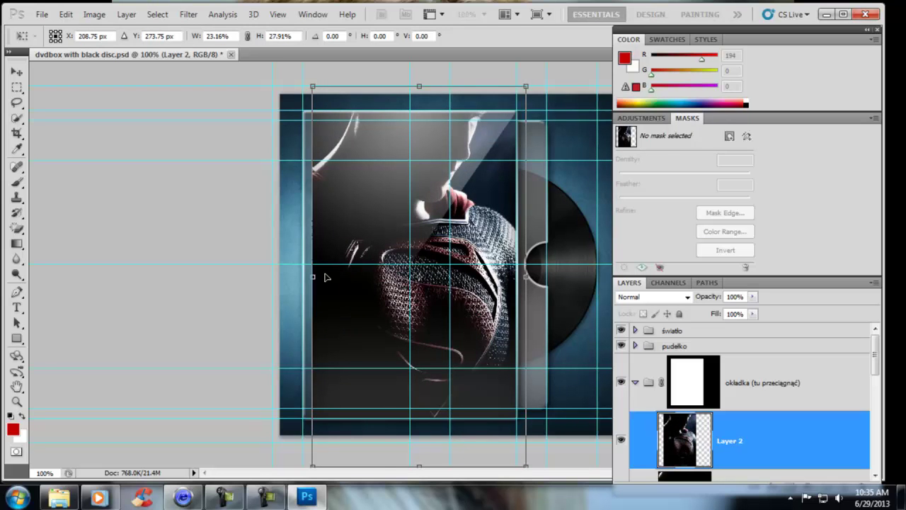
left_click_drag(315, 278, 291, 278)
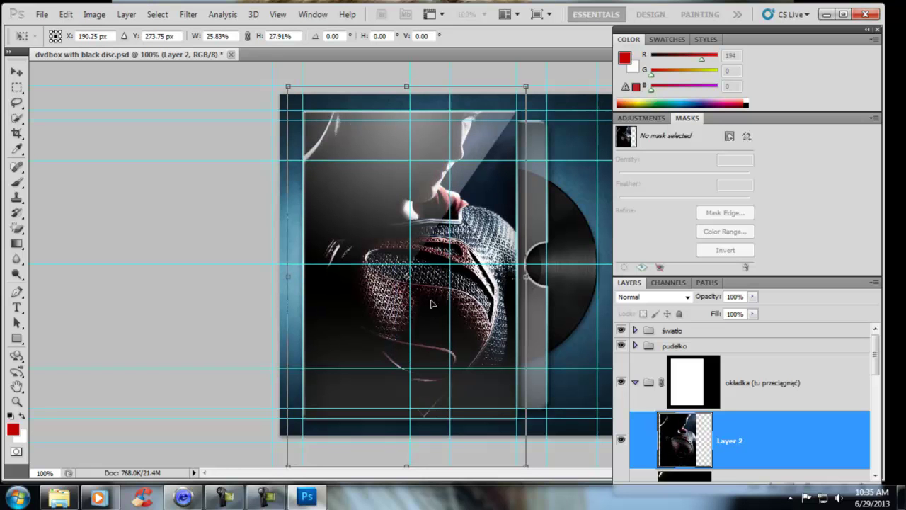
left_click_drag(406, 467, 414, 445)
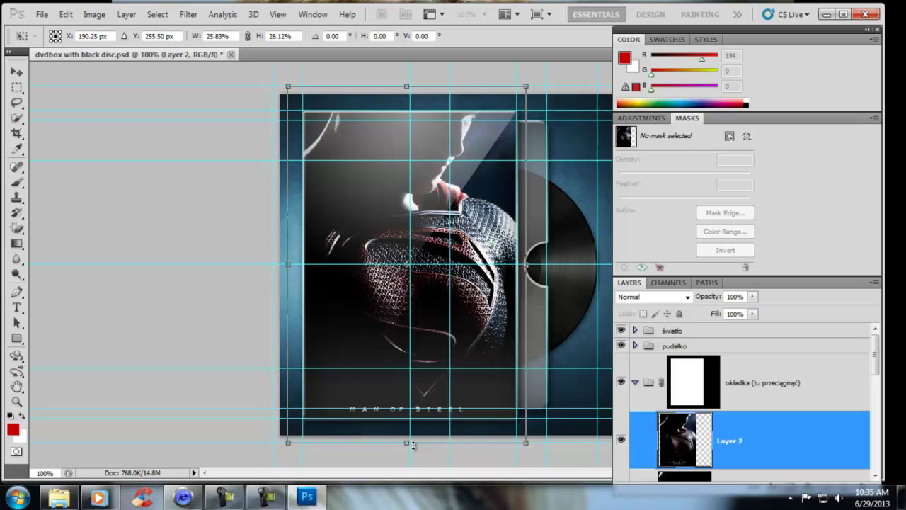
left_click_drag(407, 86, 407, 101)
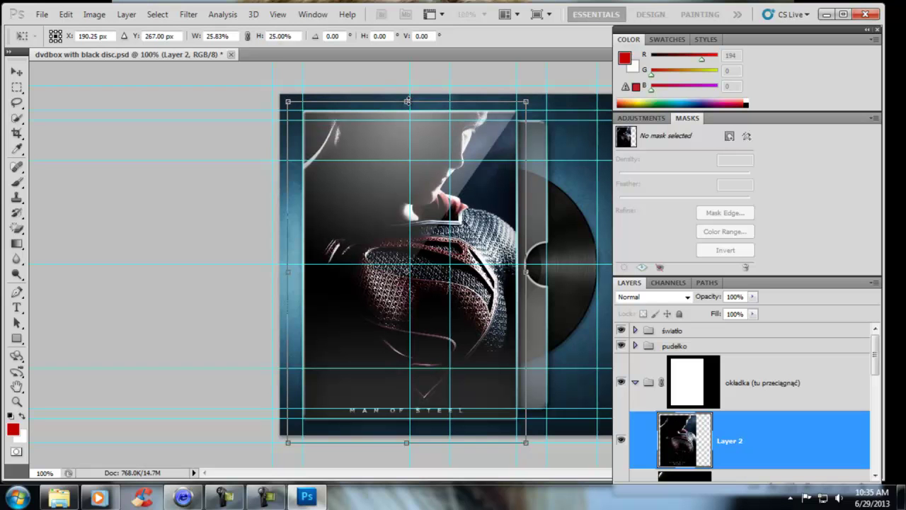
Save the design as PNG 'Steel 3.png' on the Desktop, hide Layer 2, and quit Photoshop.
left_click(42, 14)
left_click(69, 224)
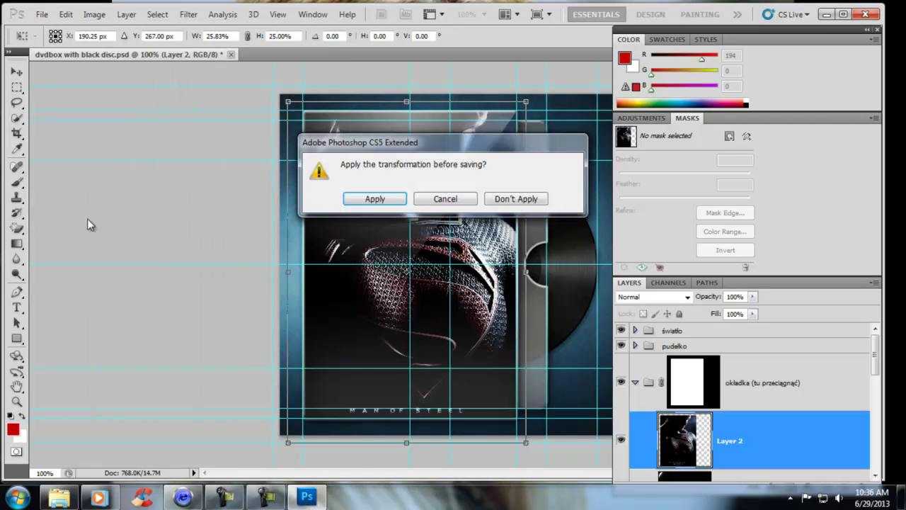
left_click(372, 200)
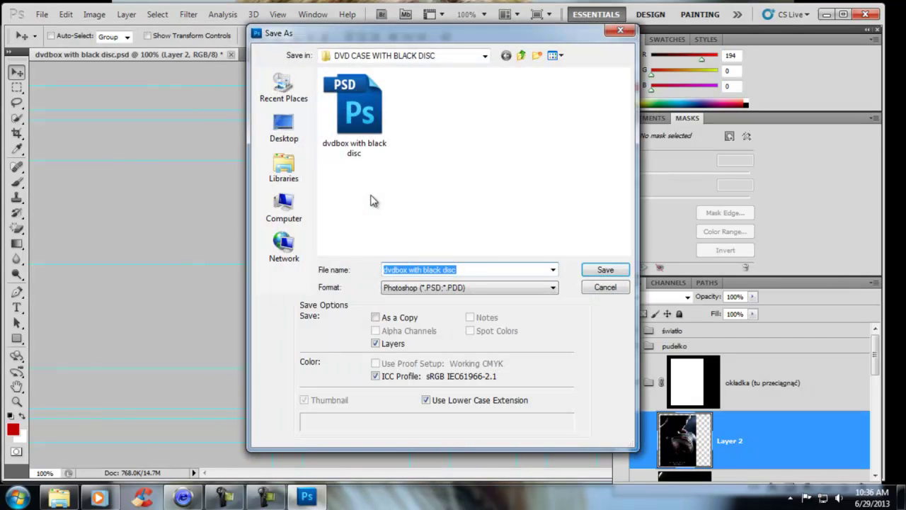
left_click(297, 126)
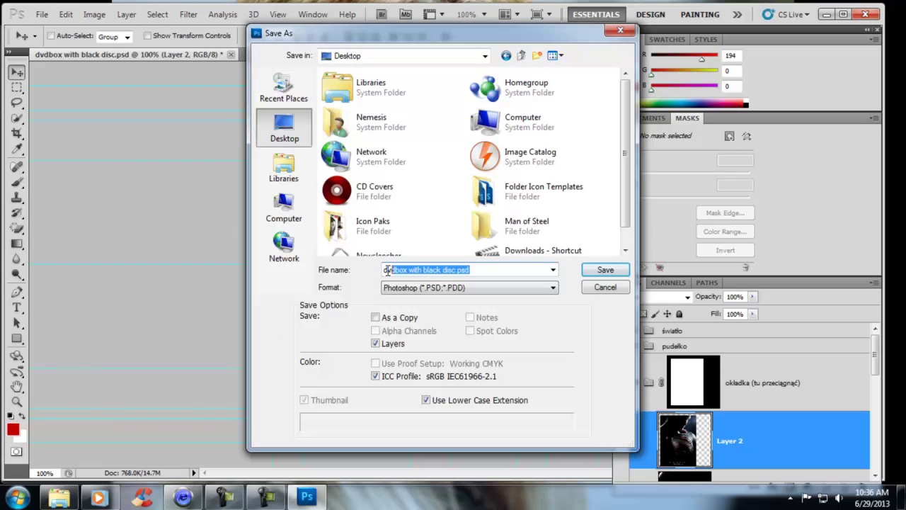
type("St")
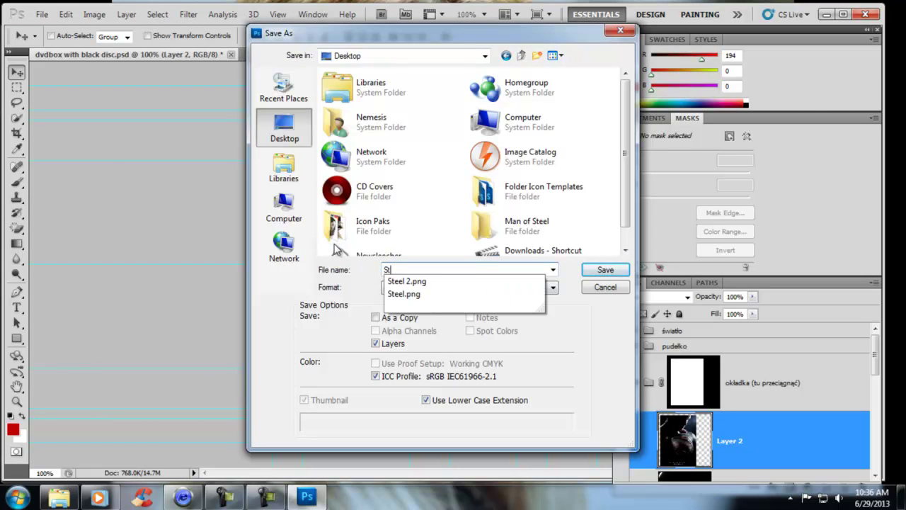
type("eel 3")
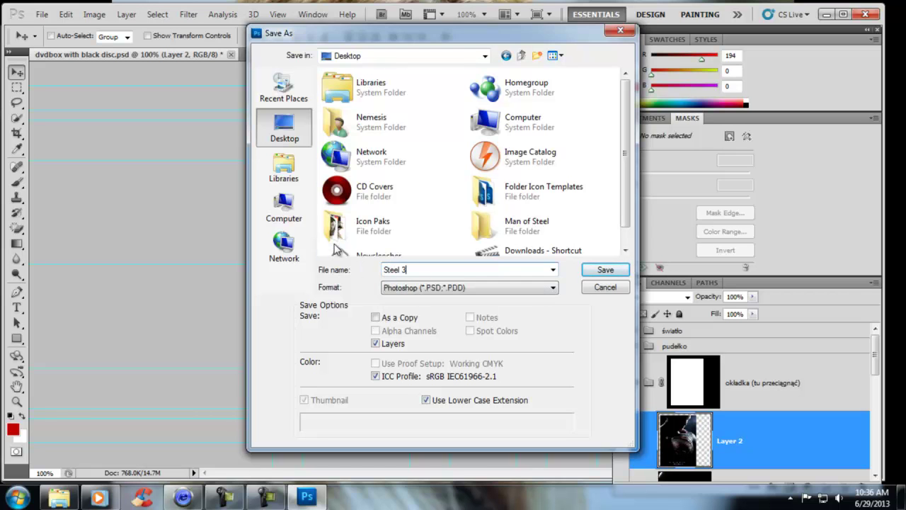
left_click(553, 287)
left_click(489, 417)
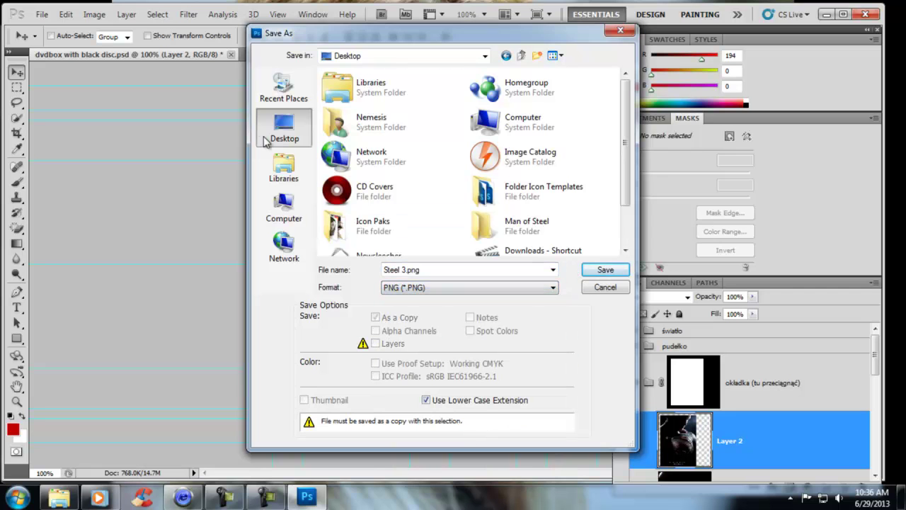
left_click(603, 270)
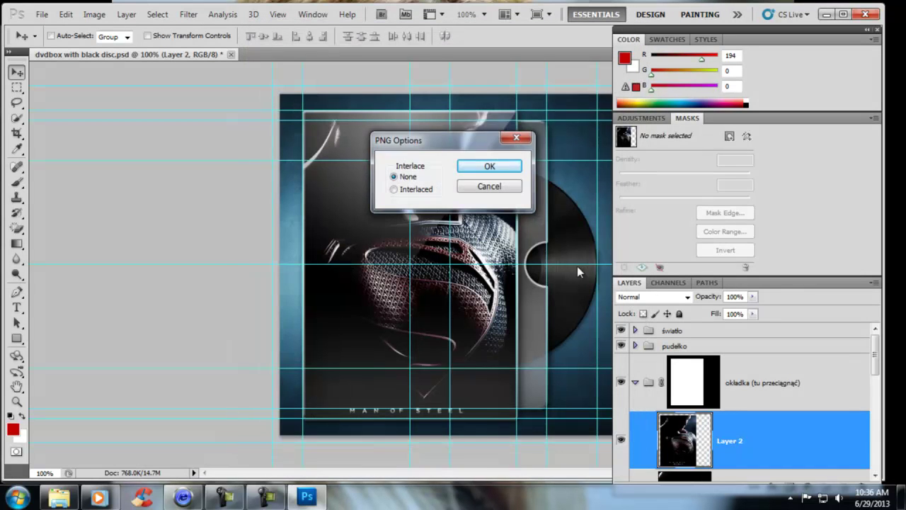
left_click(490, 166)
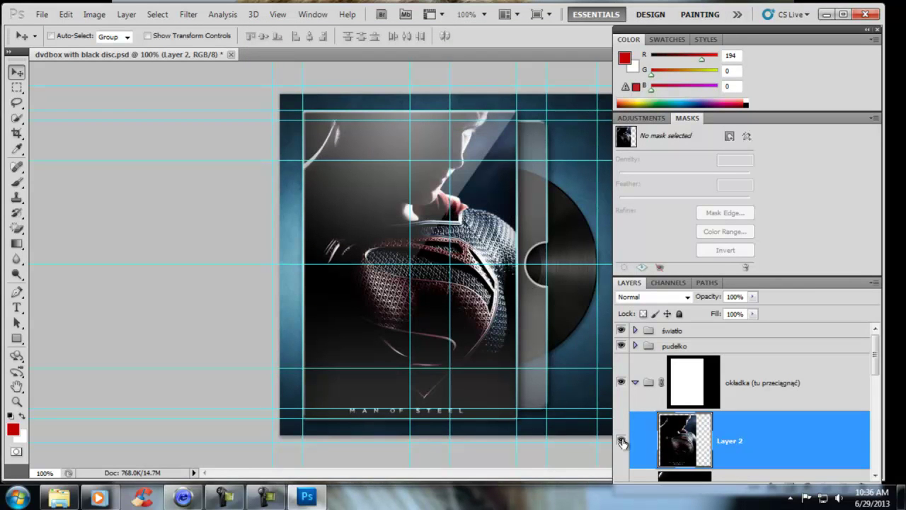
left_click(622, 440)
left_click(865, 14)
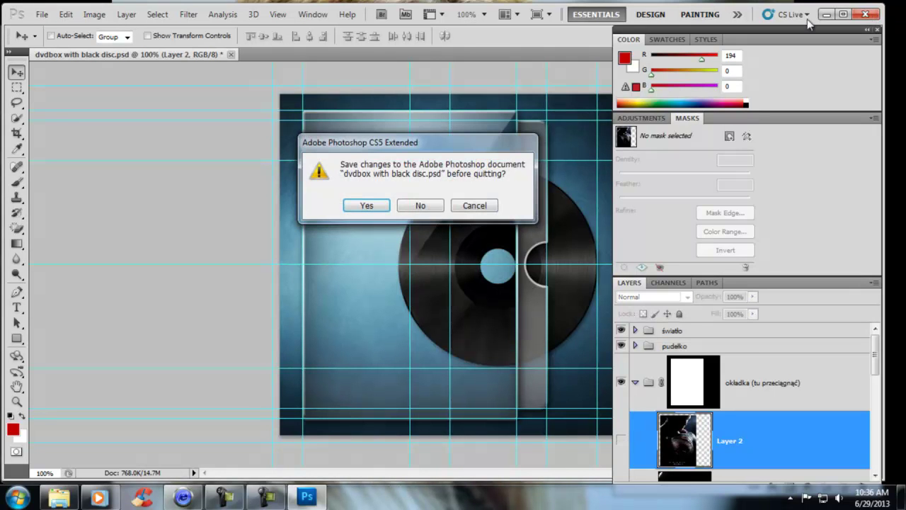
Close Photoshop without saving and the folder window, then line up Steel, Steel 2 and Steel 3.
left_click(436, 206)
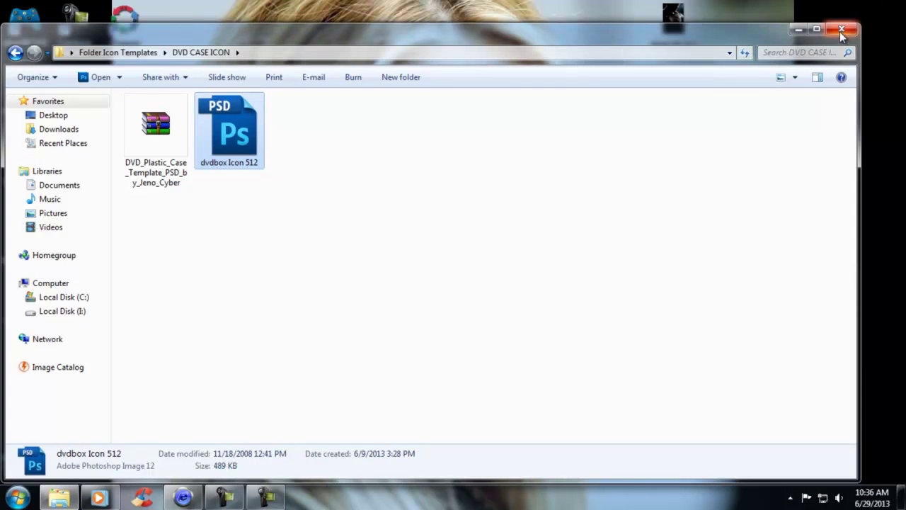
left_click(843, 29)
left_click_drag(125, 297, 275, 89)
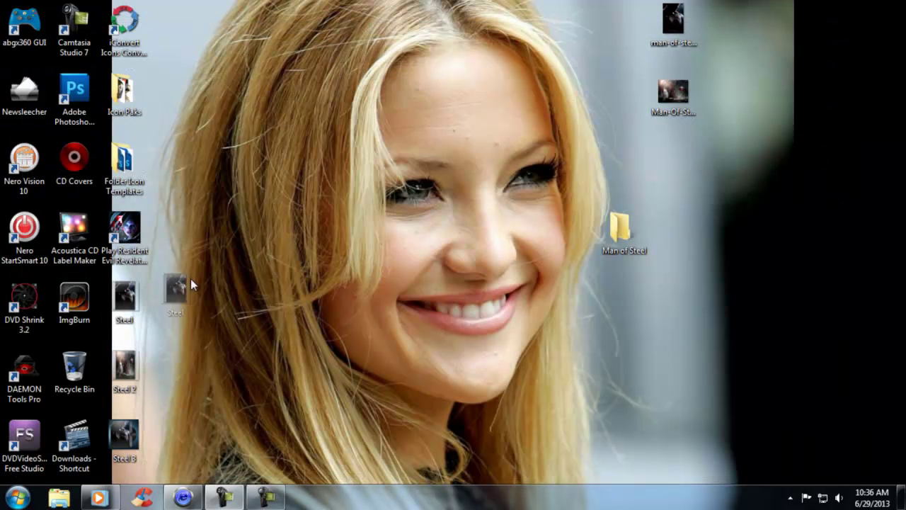
mouse_move(125, 369)
left_mouse_down()
mouse_move(297, 163)
mouse_move(327, 89)
left_mouse_up()
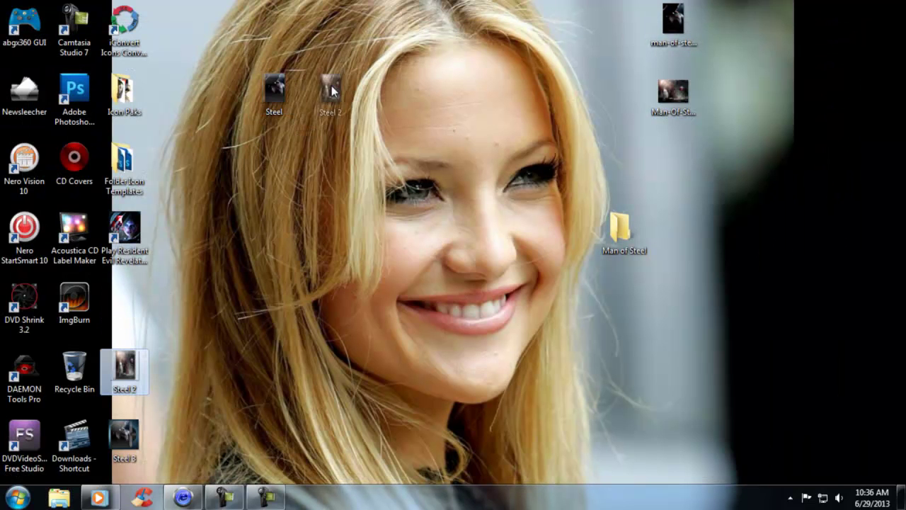
left_click_drag(124, 435, 374, 93)
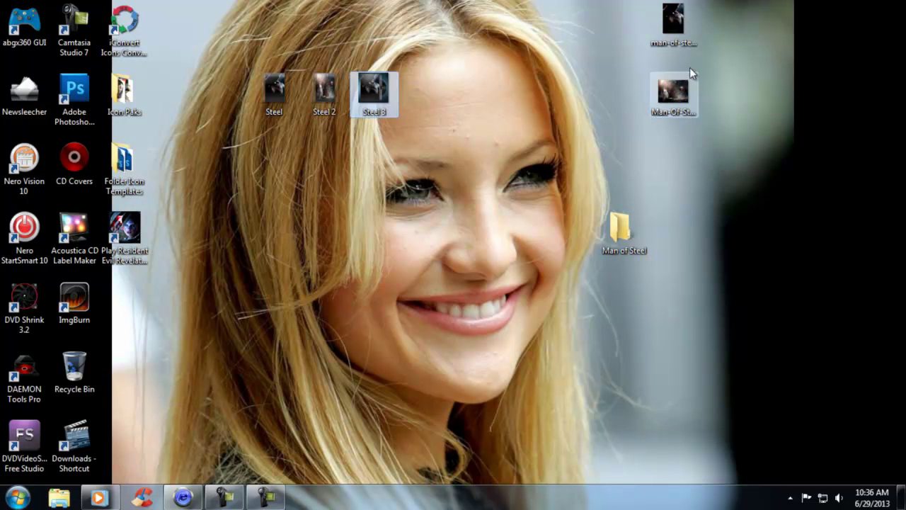
Delete the two downloaded poster images from the desktop.
left_click_drag(743, 4, 627, 148)
right_click(684, 104)
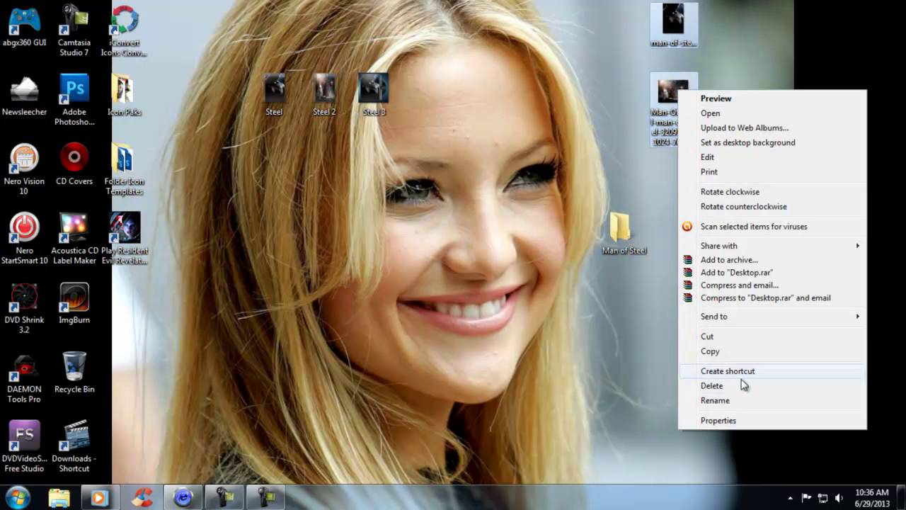
left_click(742, 386)
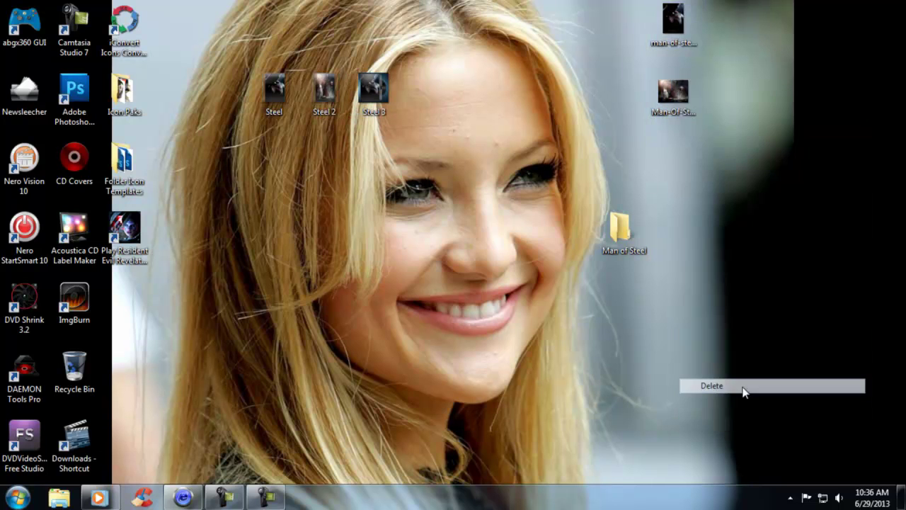
double_click(270, 97)
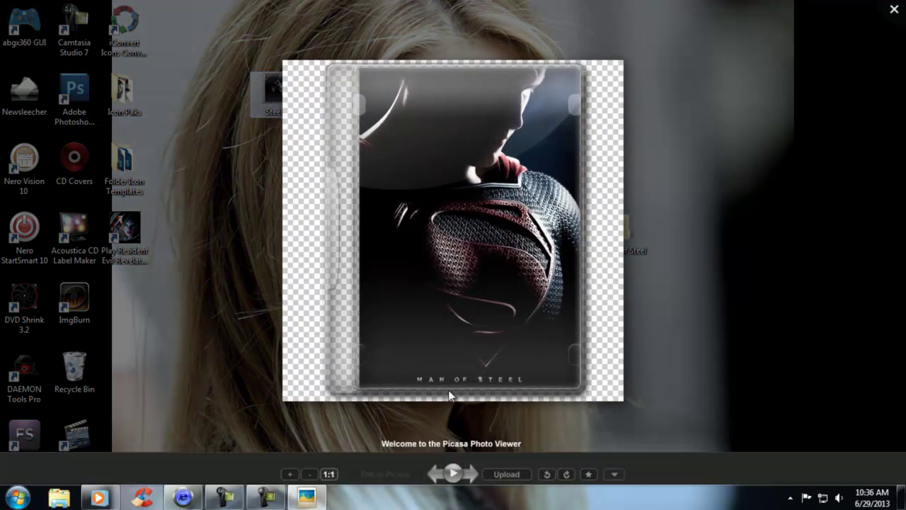
left_click(472, 476)
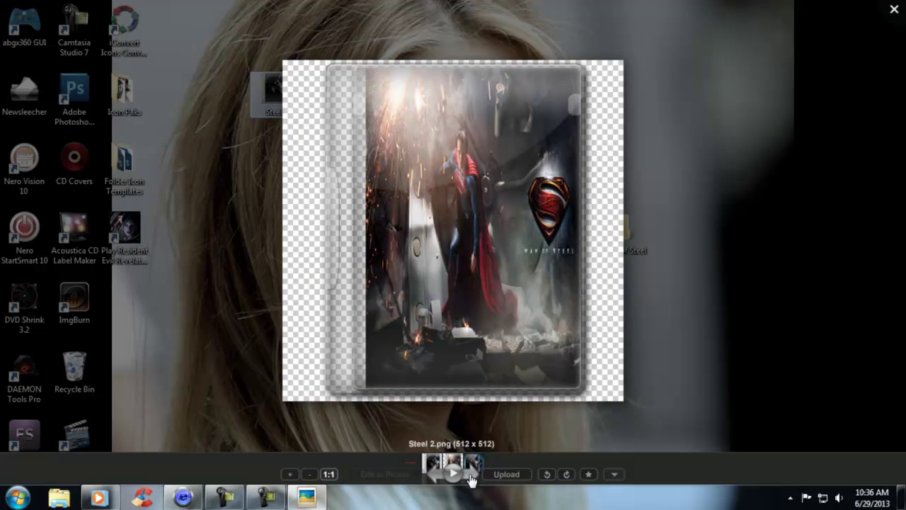
left_click(471, 477)
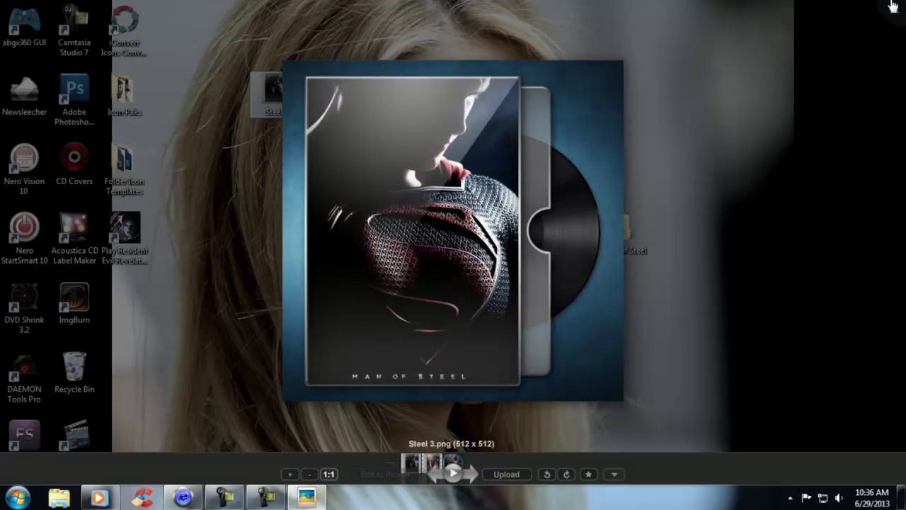
left_click(894, 9)
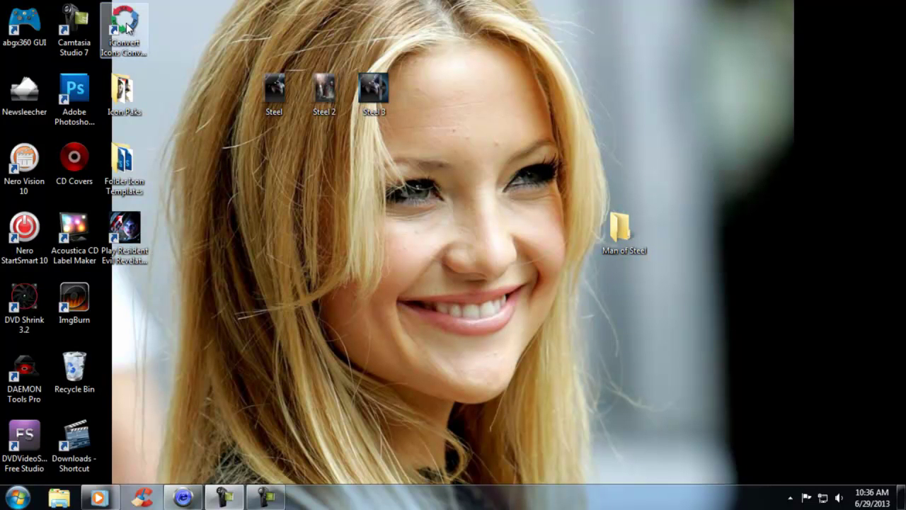
Open the iConvert Icons site, upload Steel 2.png, and convert it to icon formats.
left_click(125, 25)
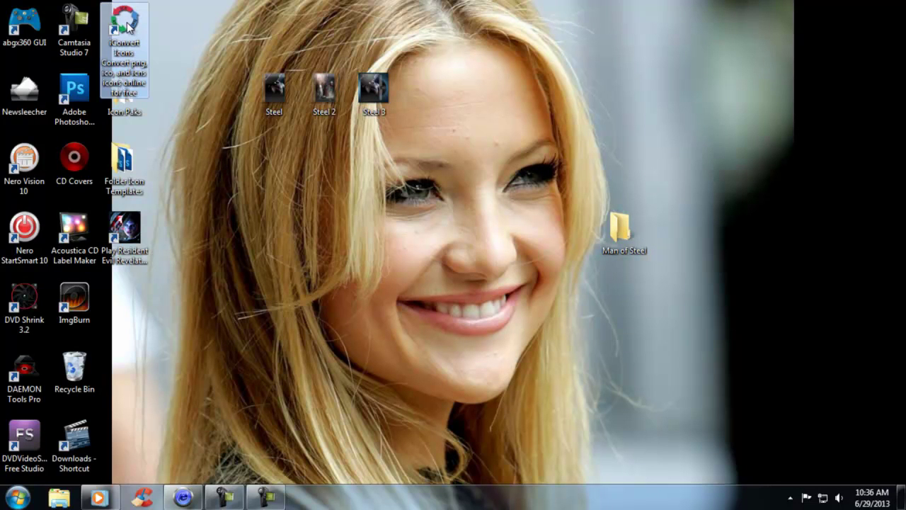
double_click(126, 25)
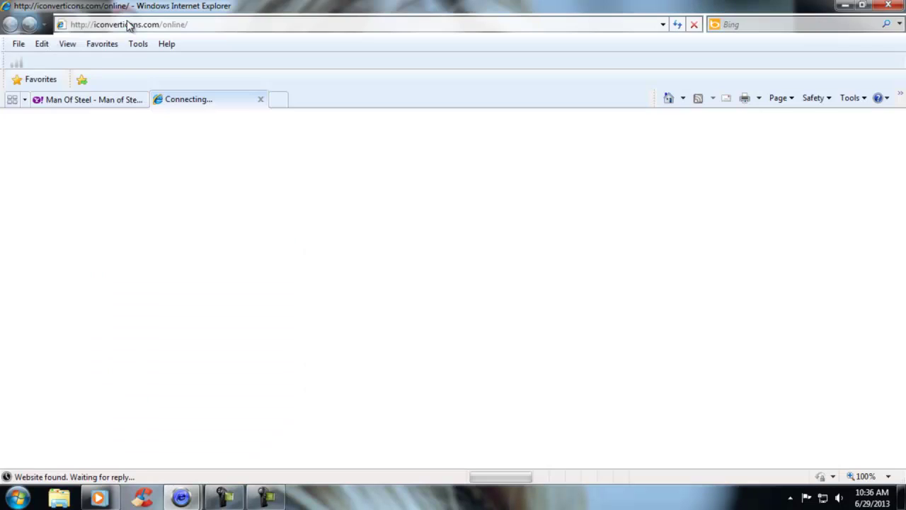
left_click(136, 101)
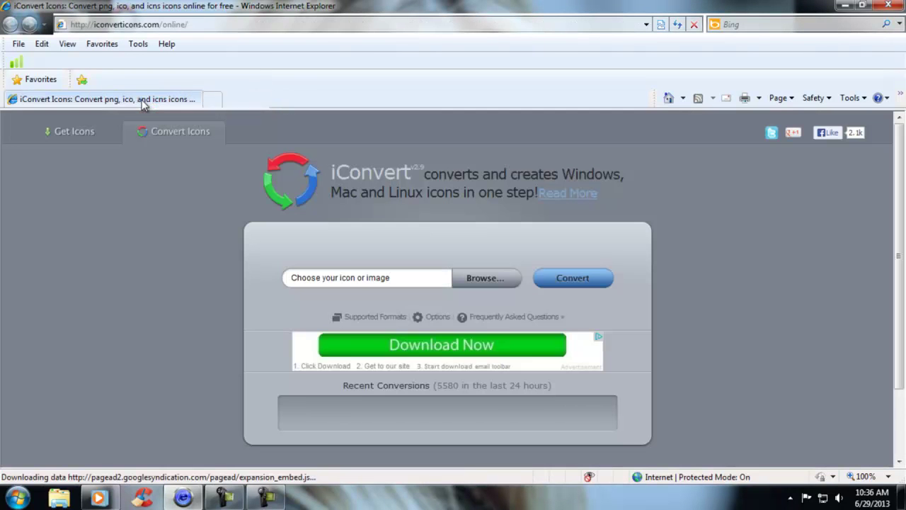
left_click(486, 279)
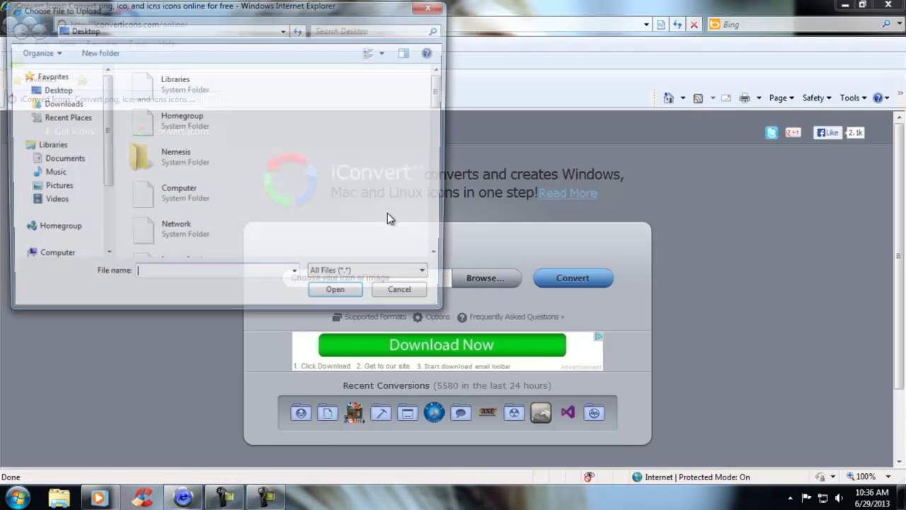
left_click_drag(442, 95, 454, 228)
left_click(196, 228)
left_click(340, 296)
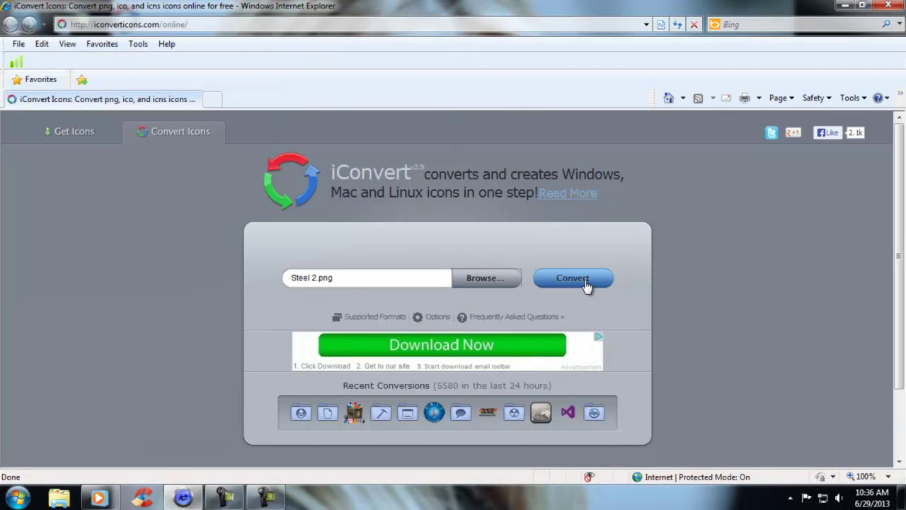
left_click(585, 281)
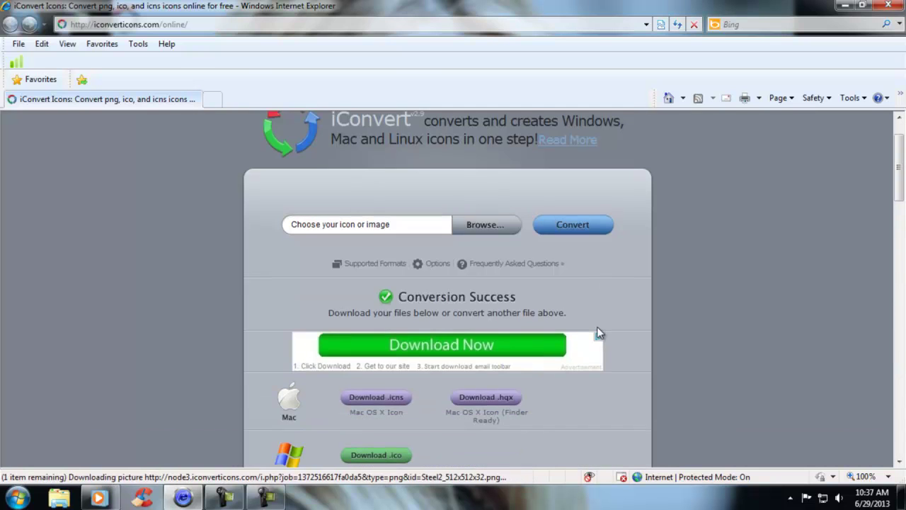
Download the converted Steel2.ico Windows icon and save it to the Desktop.
scroll(597, 327, "down", 5)
scroll(597, 326, "down", 4)
scroll(597, 327, "down", 2)
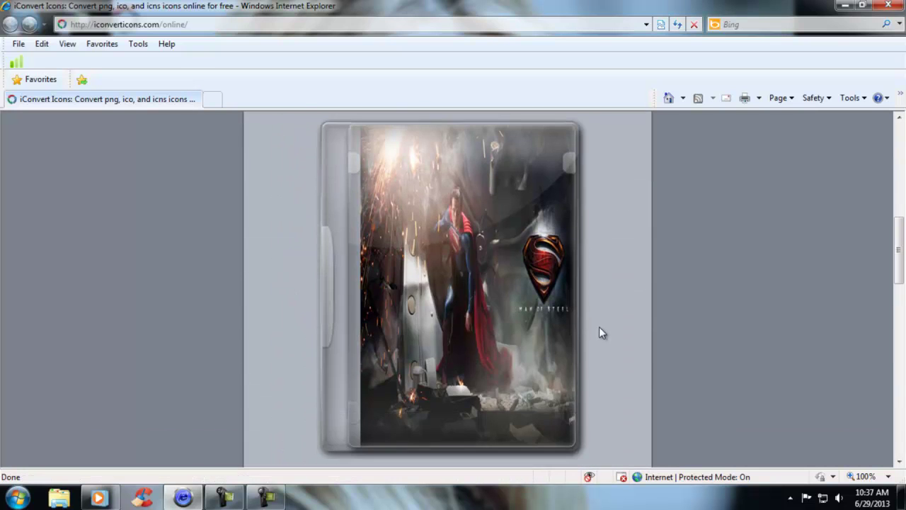
scroll(599, 326, "up", 4)
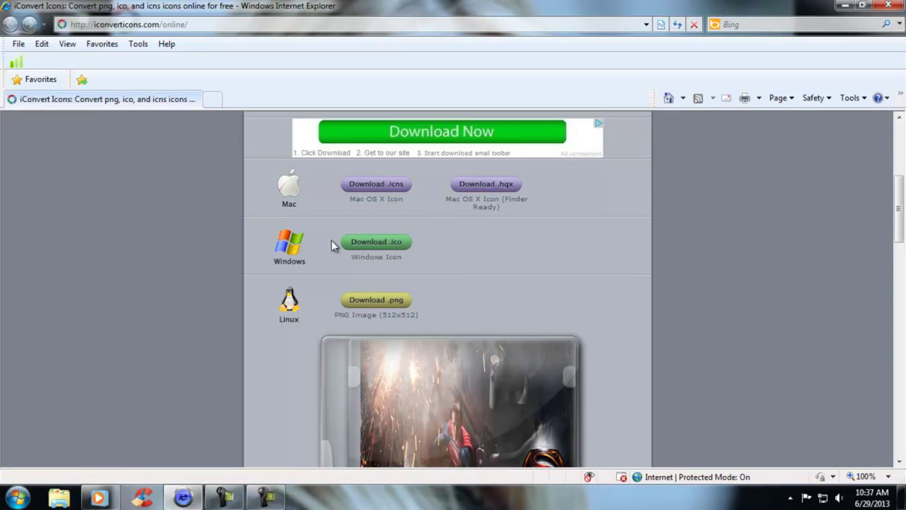
left_click(378, 246)
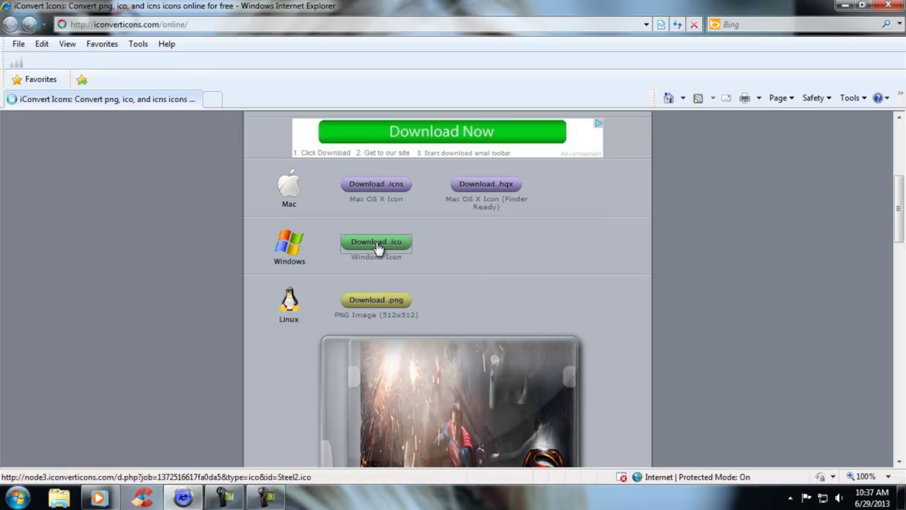
left_click(488, 258)
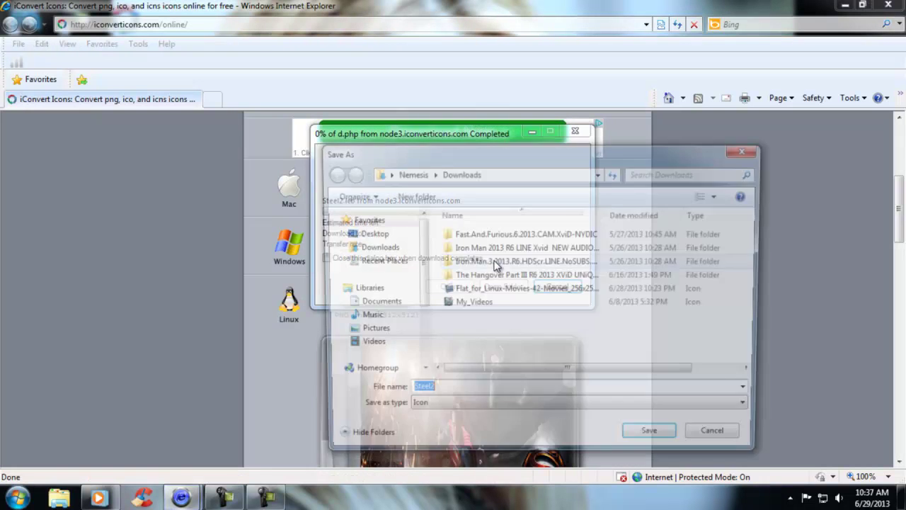
left_click(368, 233)
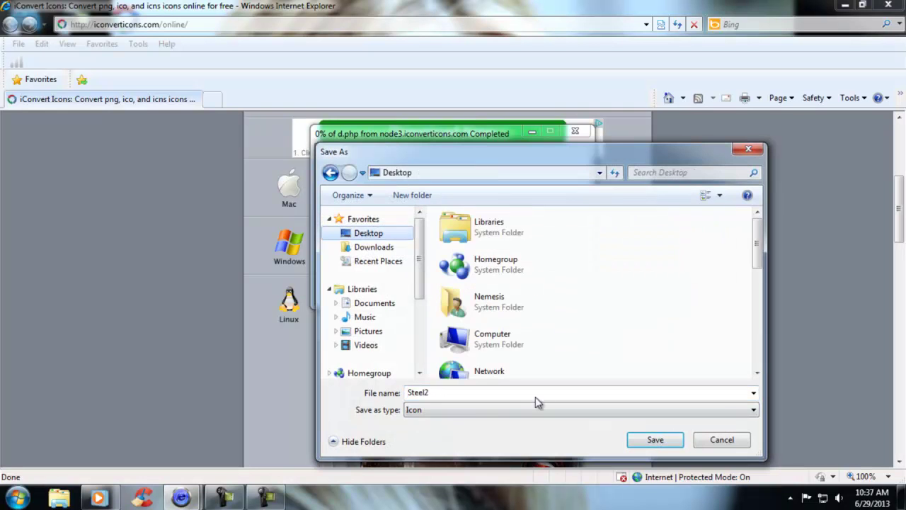
left_click(656, 440)
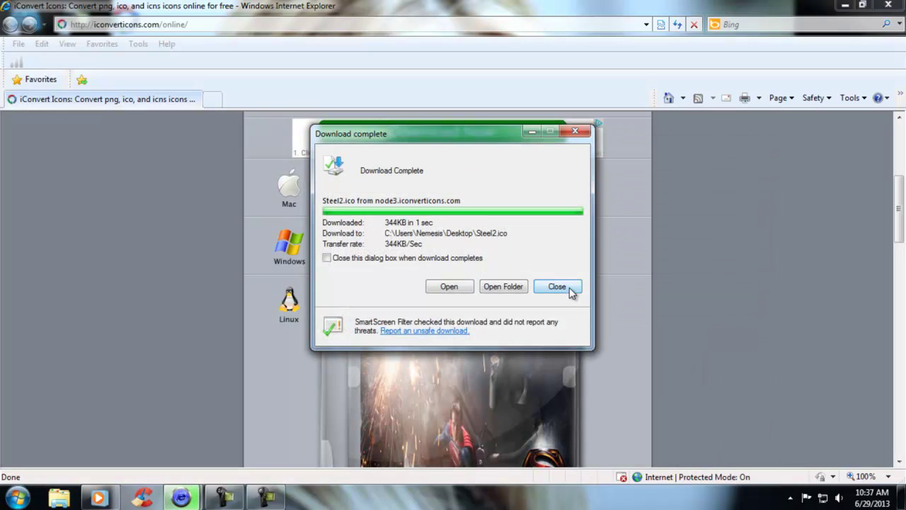
left_click(557, 287)
Bring up the file chooser to pick the next image for conversion.
scroll(611, 317, "up", 4)
left_click(496, 279)
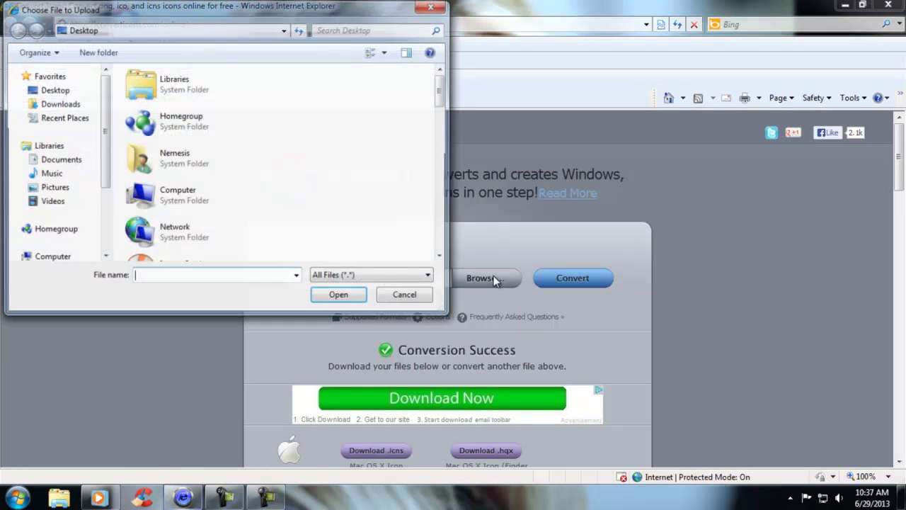
left_click_drag(439, 106, 441, 230)
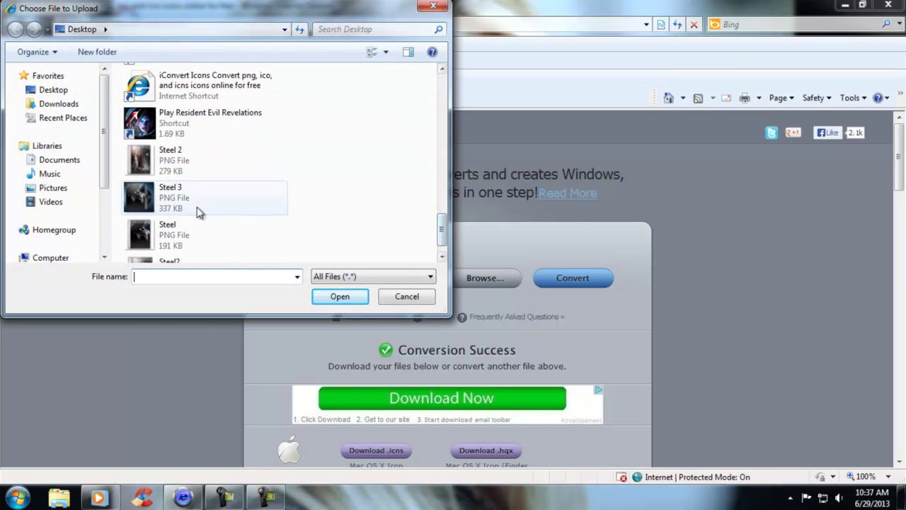
Upload Steel 3.png and convert it into icon formats.
left_click(172, 202)
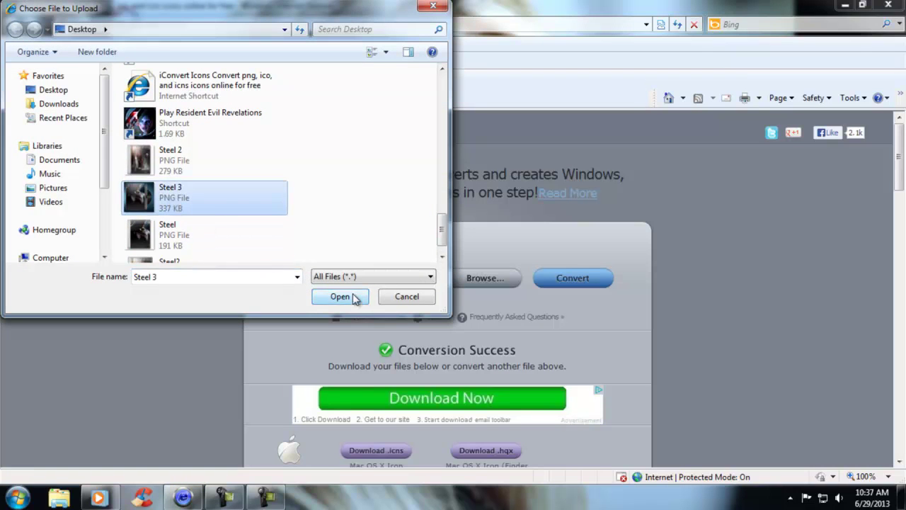
left_click(341, 296)
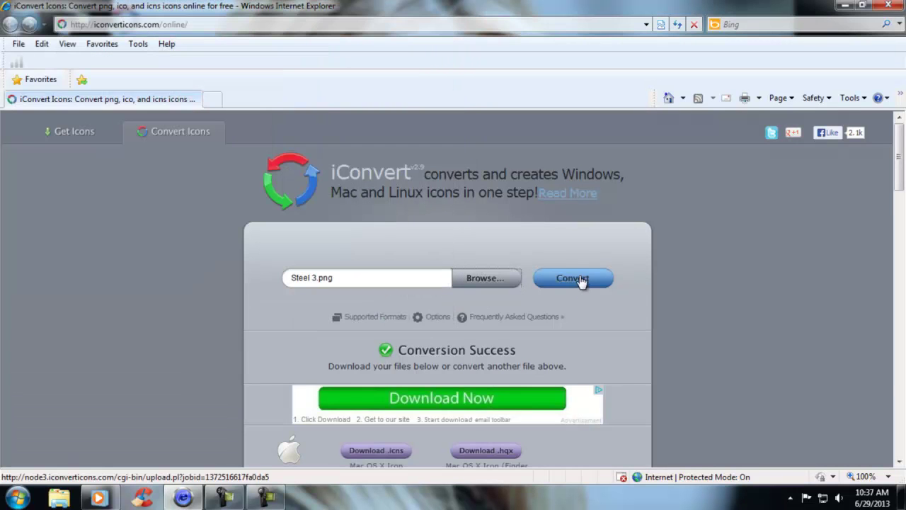
left_click(579, 280)
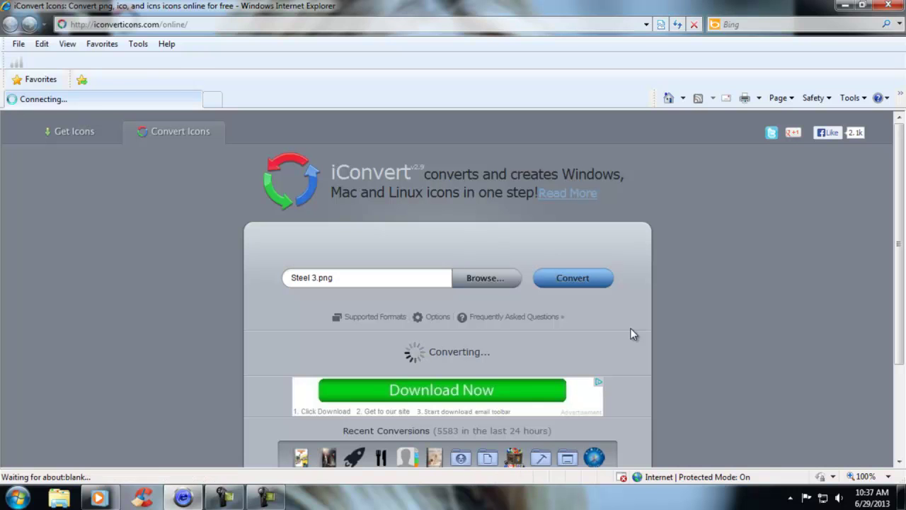
Download the Steel3.ico Windows icon and save it to the Desktop.
scroll(634, 334, "down", 2)
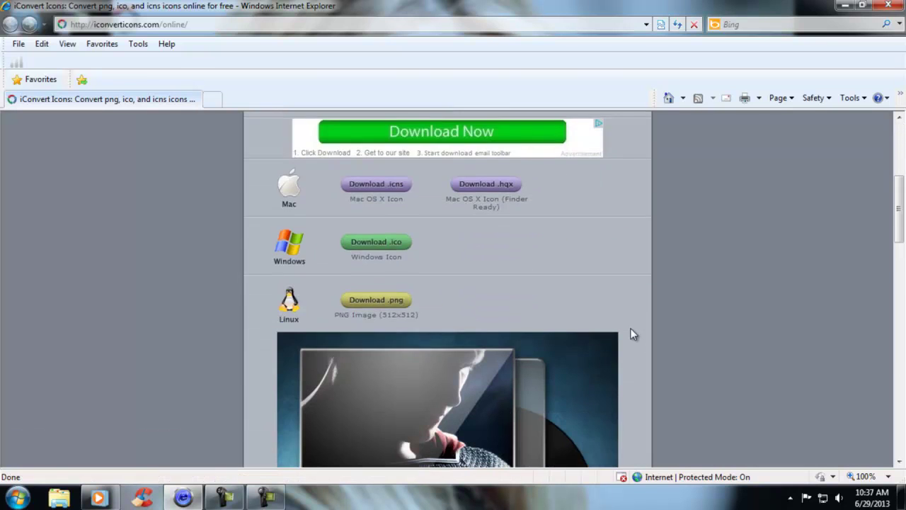
scroll(634, 334, "down", 3)
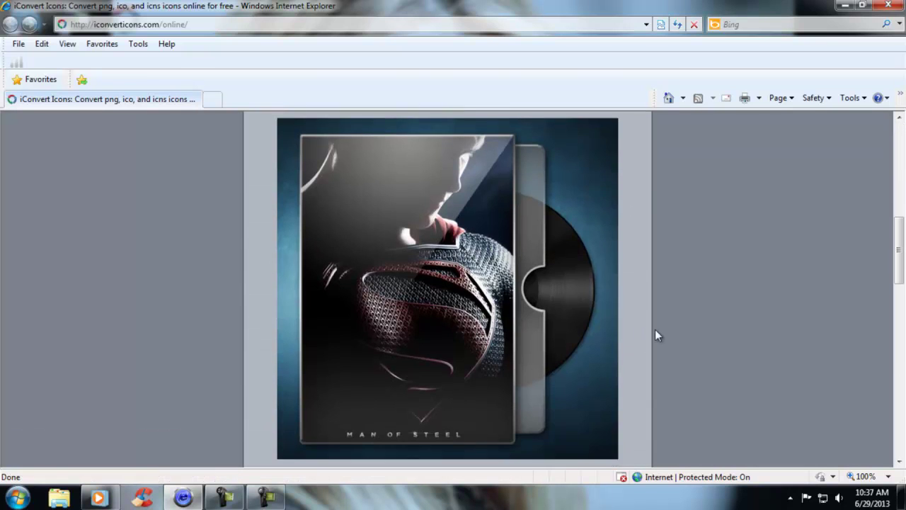
scroll(655, 334, "up", 3)
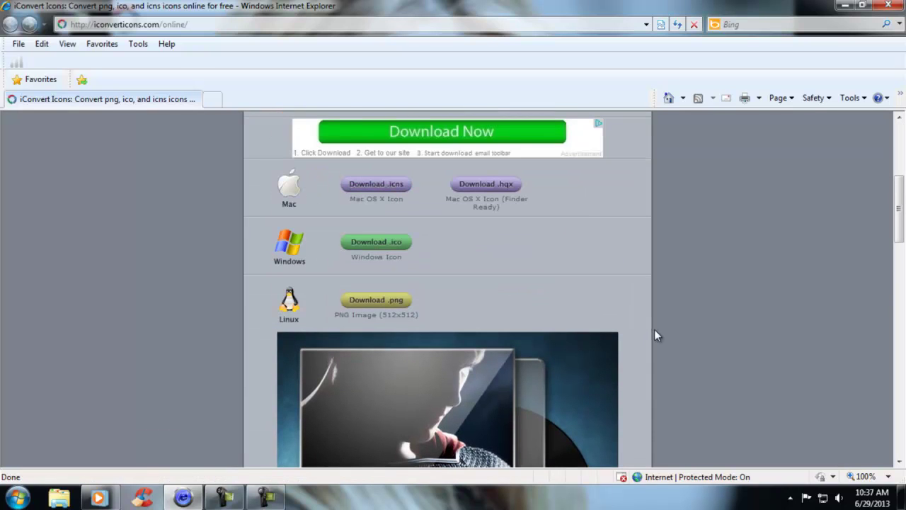
left_click(395, 243)
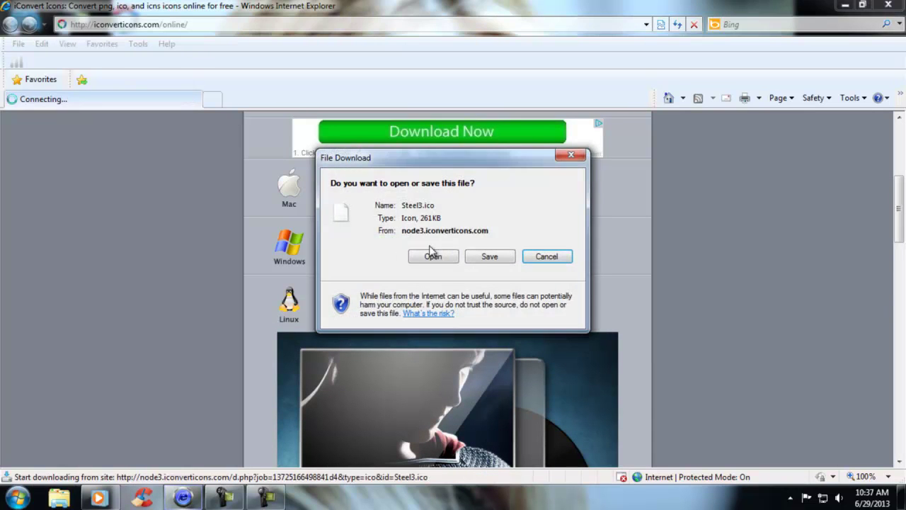
left_click(488, 258)
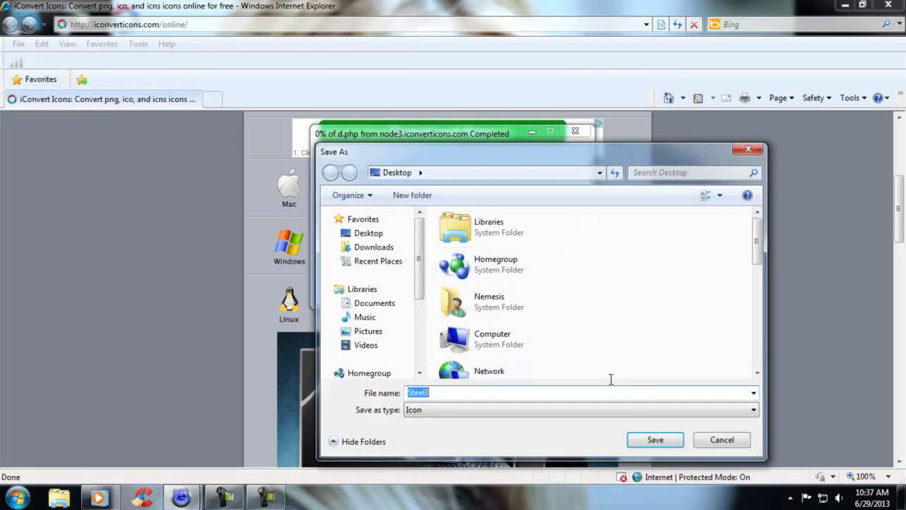
left_click(657, 440)
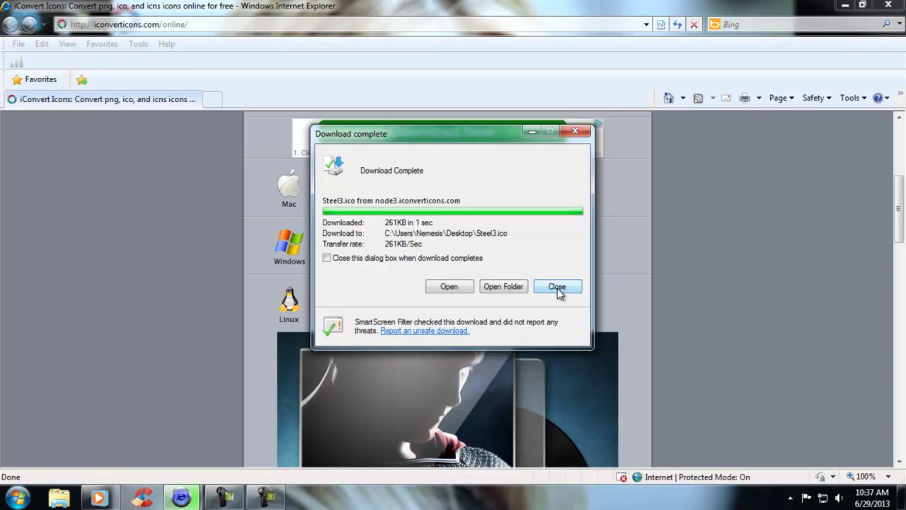
left_click(557, 287)
scroll(558, 295, "up", 3)
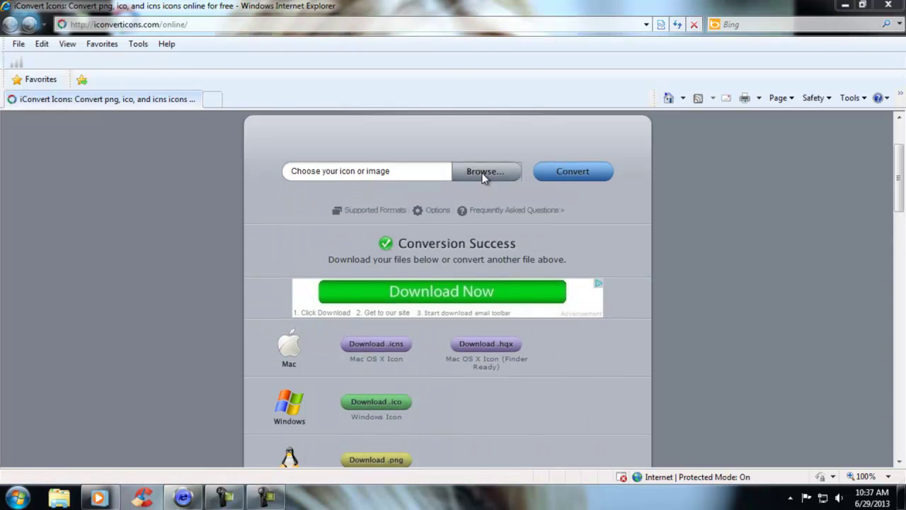
Upload Steel.png to iConvert Icons and convert it to icon formats.
left_click(483, 175)
left_click_drag(446, 101, 445, 227)
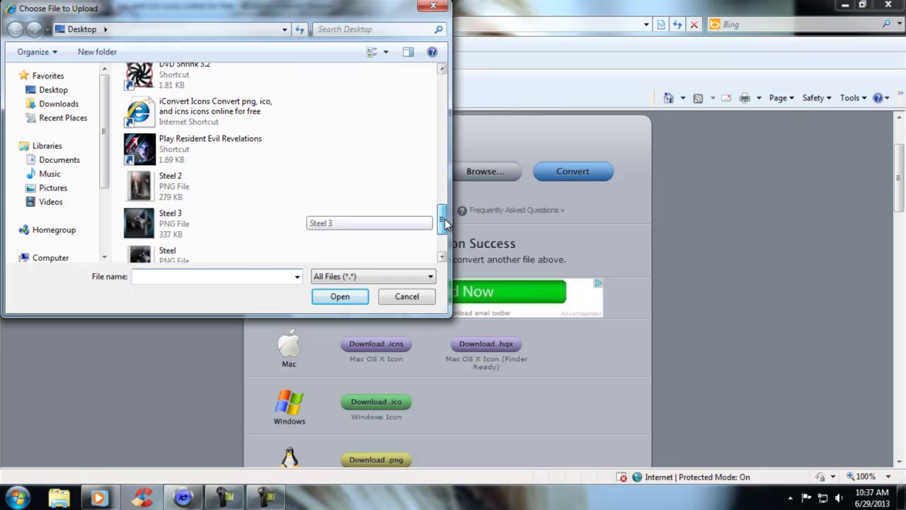
left_click_drag(451, 219, 445, 239)
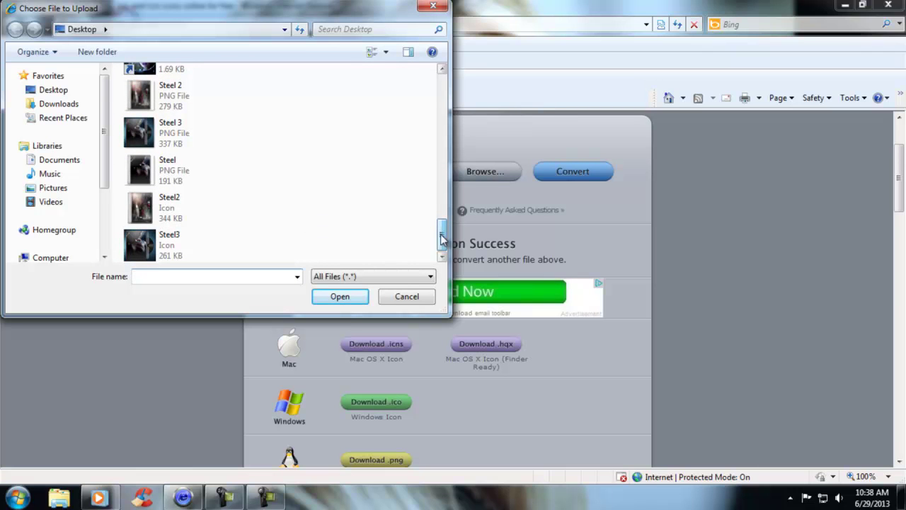
left_click(165, 172)
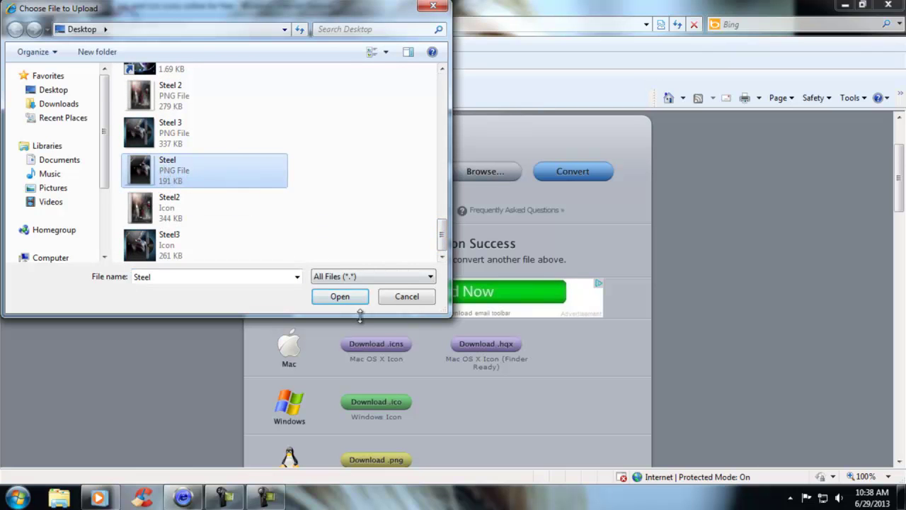
left_click(344, 300)
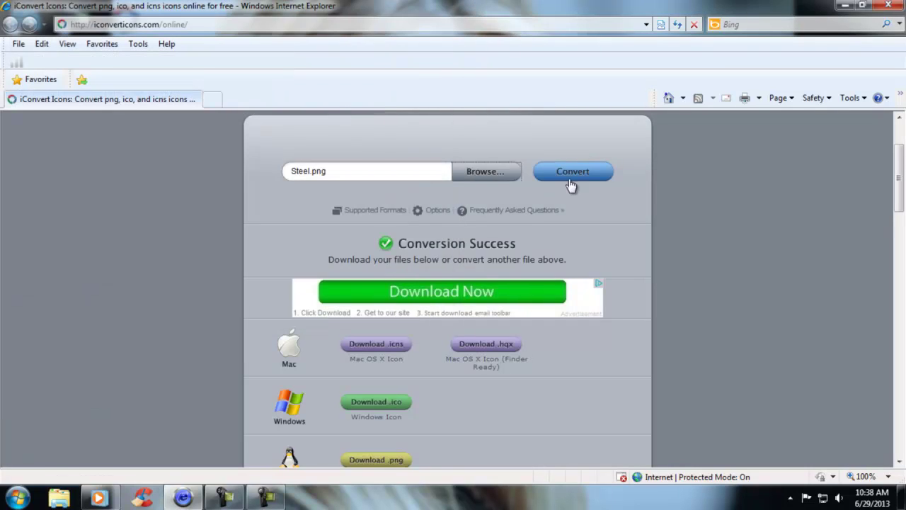
left_click(572, 183)
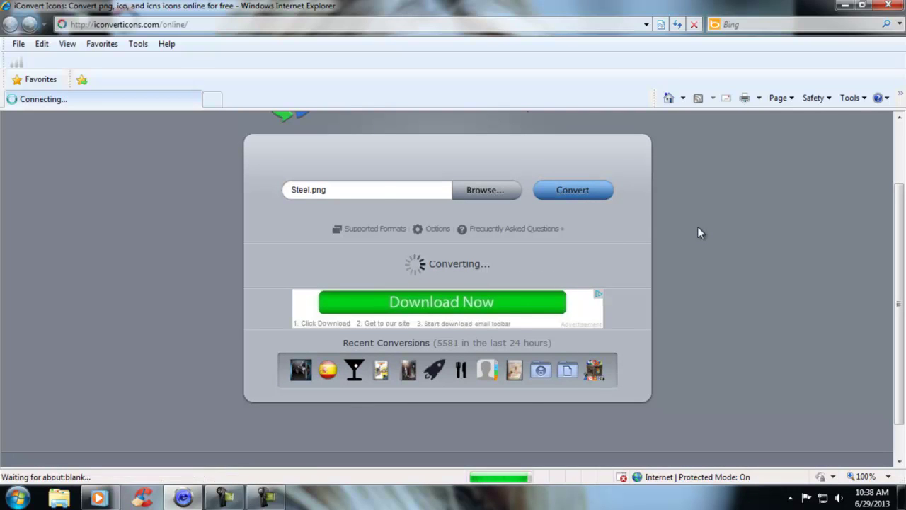
Download the Steel.ico Windows icon to the Desktop and close Internet Explorer.
scroll(500, 289, "down", 2)
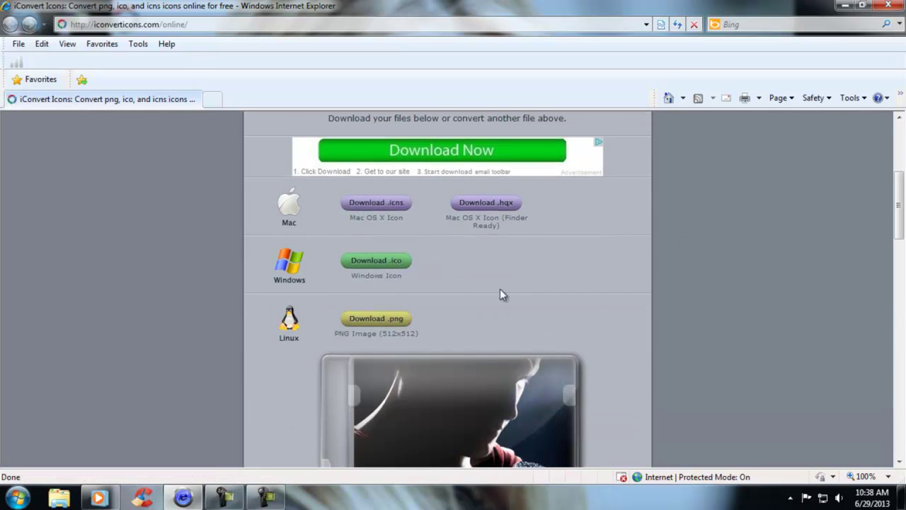
scroll(728, 323, "down", 2)
scroll(753, 323, "down", 1)
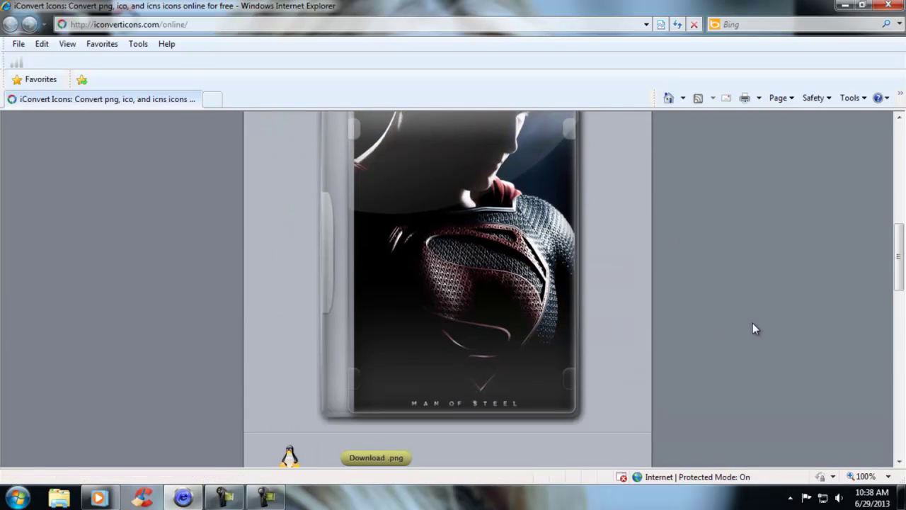
scroll(752, 328, "up", 2)
left_click(386, 206)
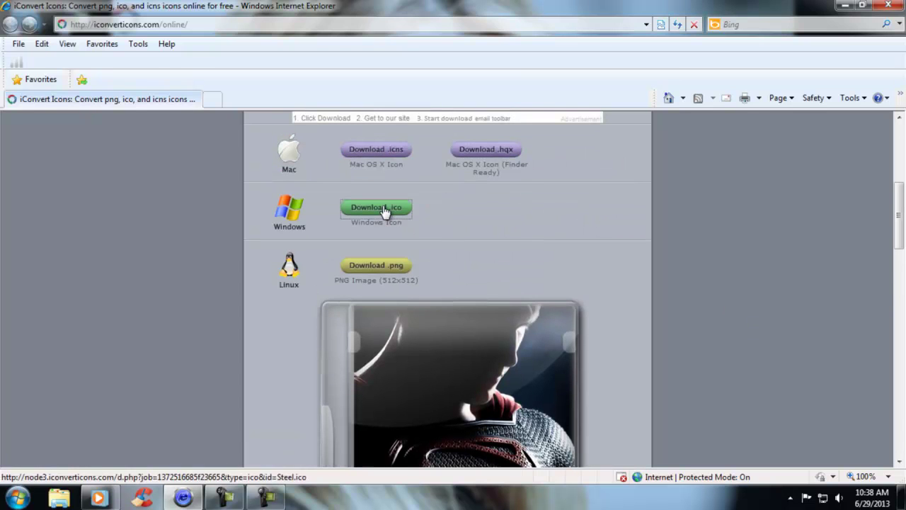
left_click(489, 255)
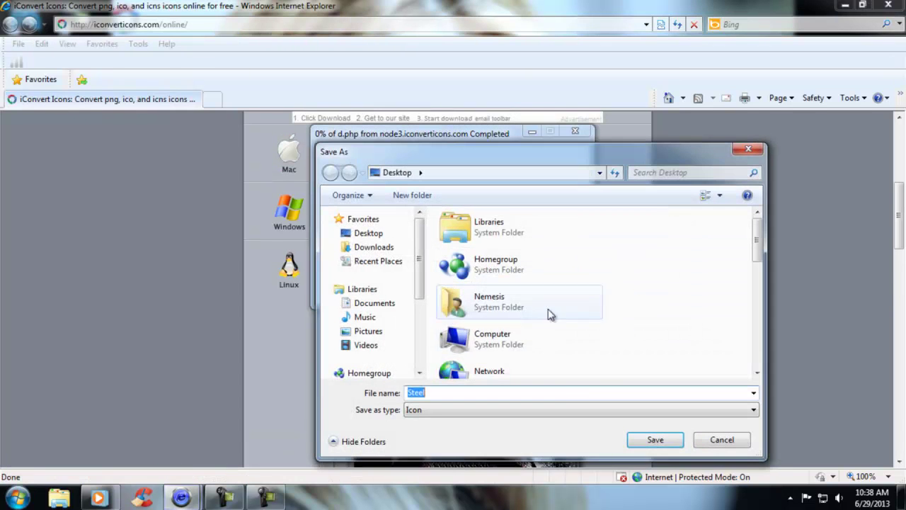
left_click(655, 440)
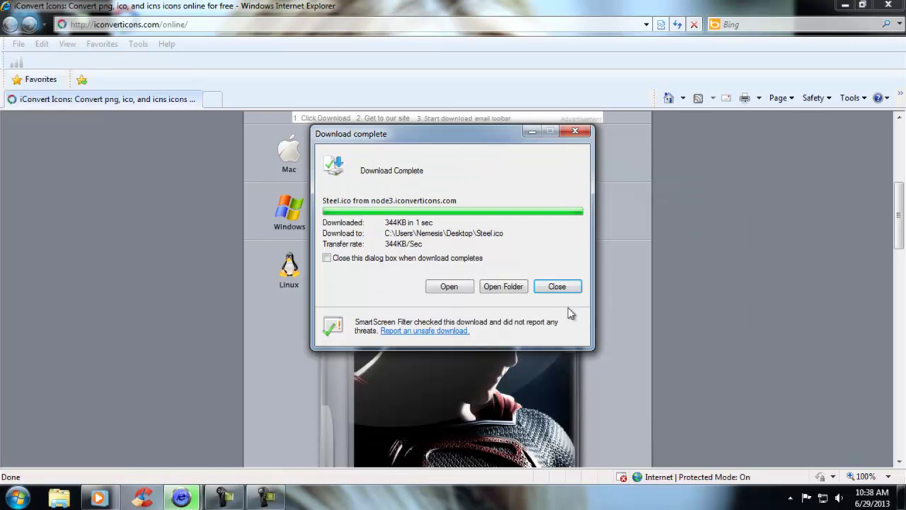
left_click(557, 288)
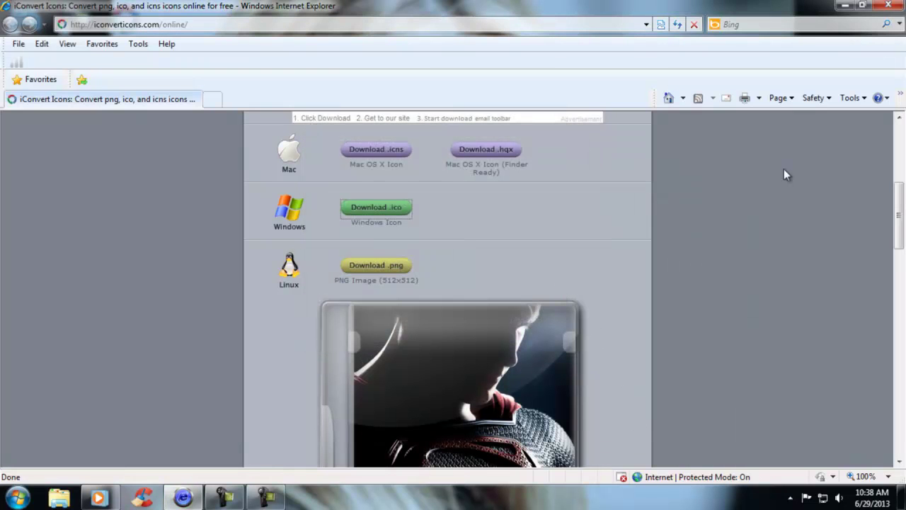
left_click(894, 7)
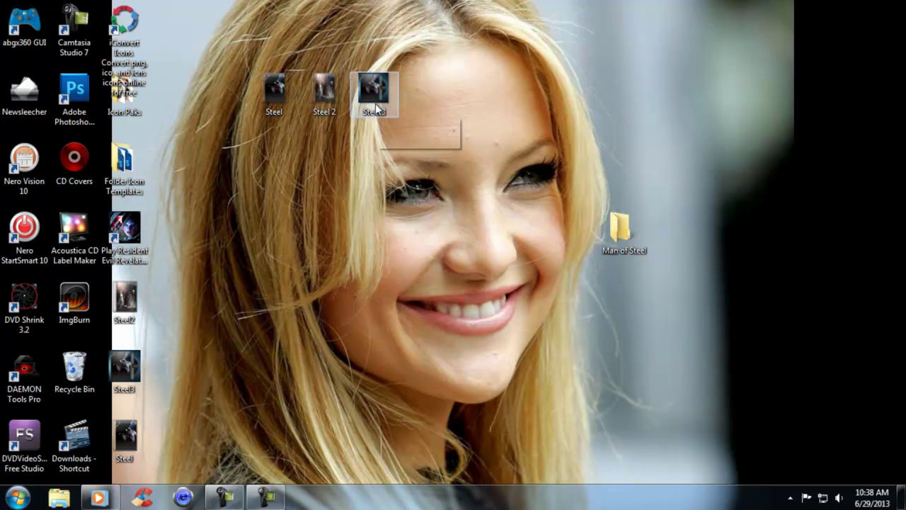
Arrange Steel2 and Steel3 near the Man of Steel folder and drop Steel into it.
mouse_move(413, 122)
left_mouse_down()
mouse_move(273, 103)
mouse_move(250, 174)
mouse_move(74, 372)
left_mouse_up()
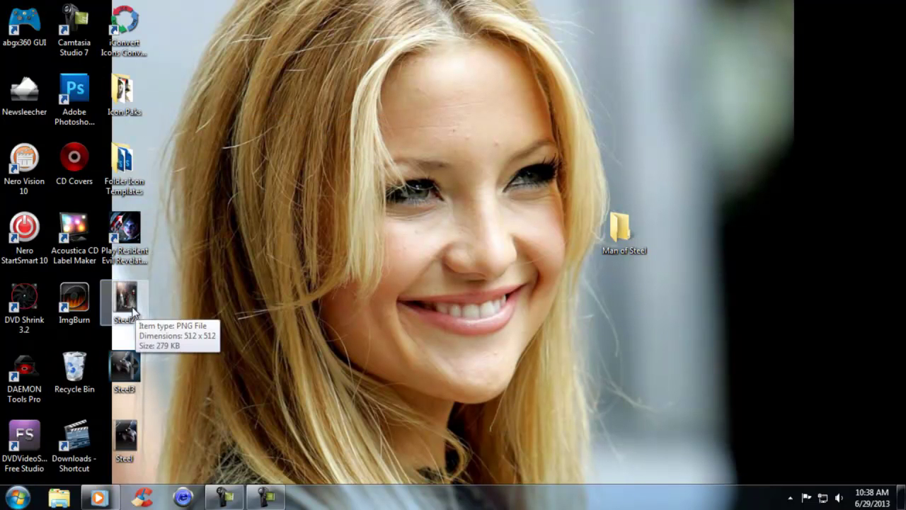
left_click_drag(138, 311, 437, 241)
left_click_drag(127, 372, 570, 237)
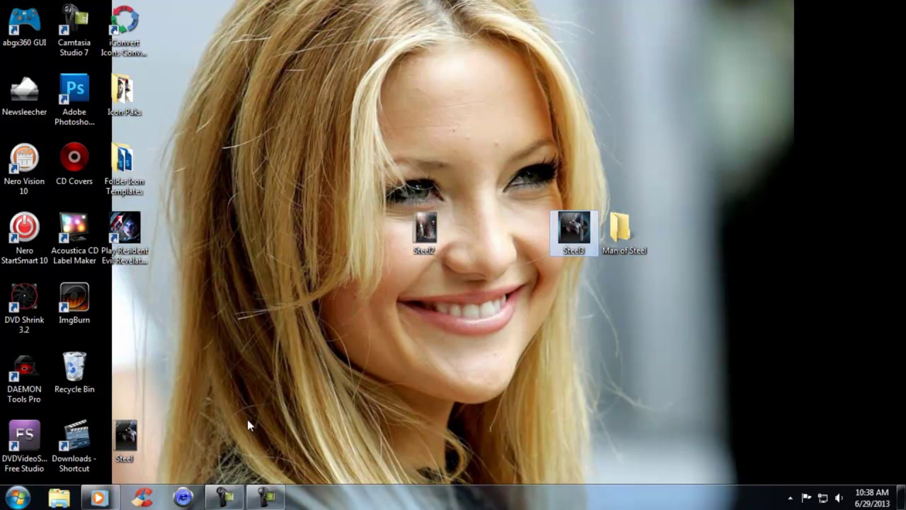
left_click_drag(140, 437, 449, 324)
mouse_move(513, 221)
left_mouse_down()
mouse_move(489, 162)
mouse_move(622, 232)
left_mouse_up()
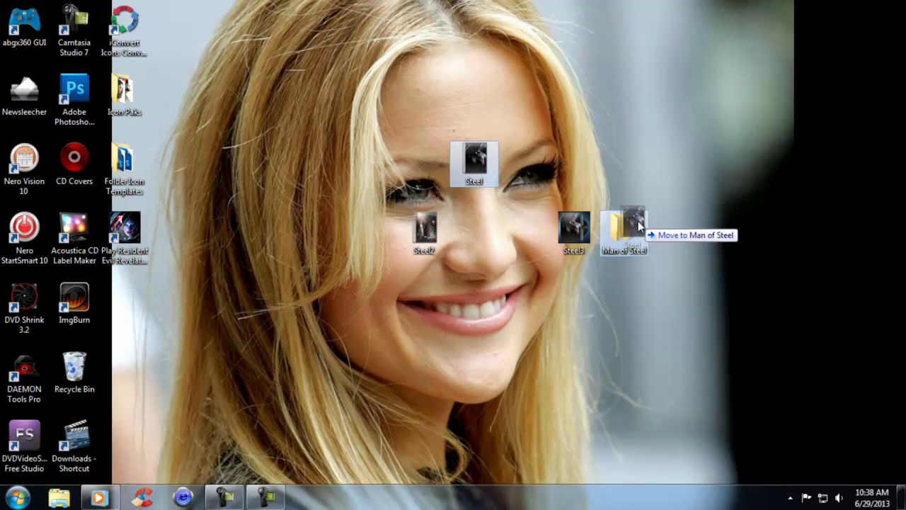
Open the Man of Steel folder's Change Icon dialog and browse for an icon file.
right_click(622, 232)
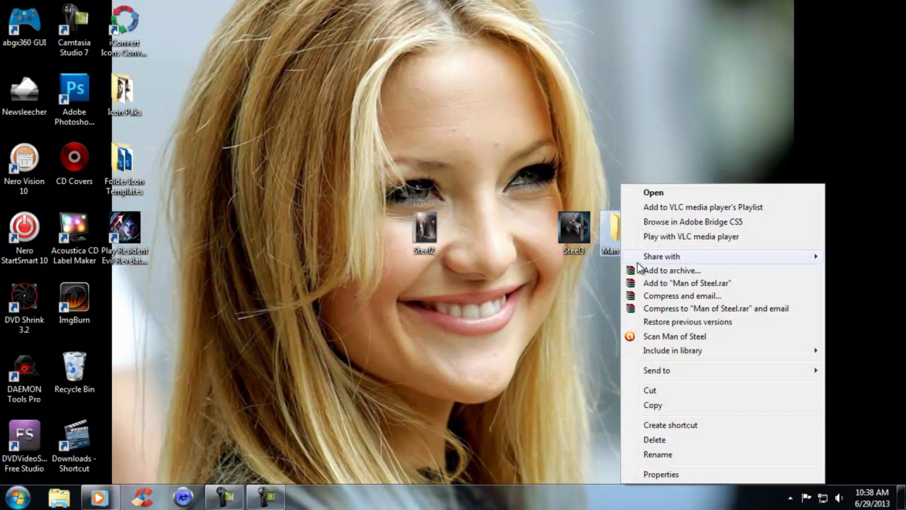
left_click(683, 476)
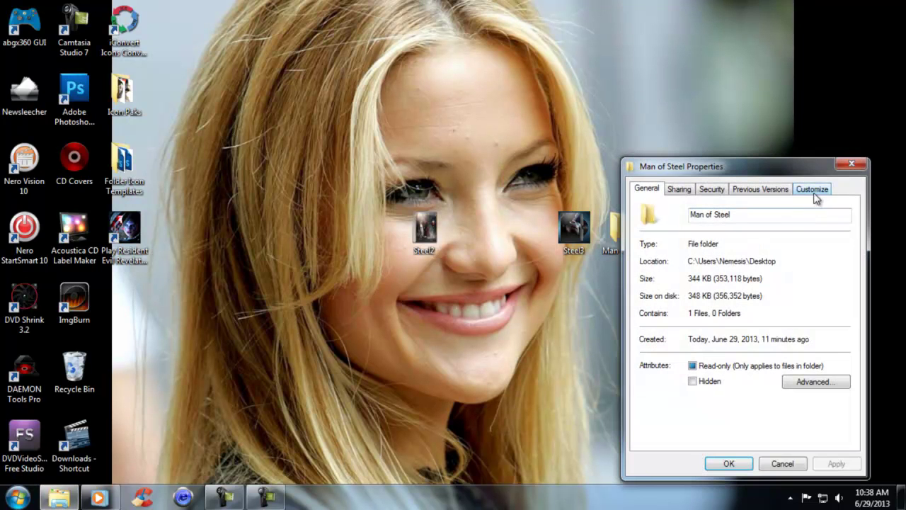
left_click(814, 193)
left_click(684, 392)
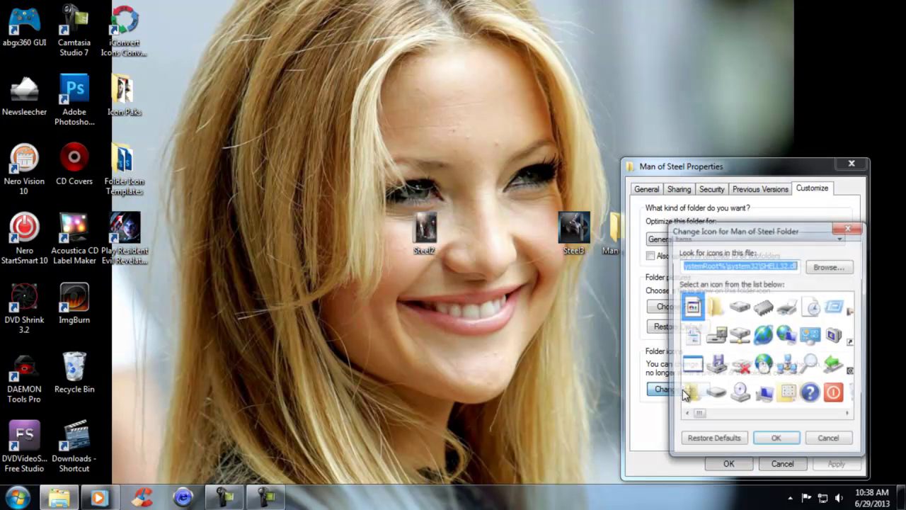
left_click(825, 268)
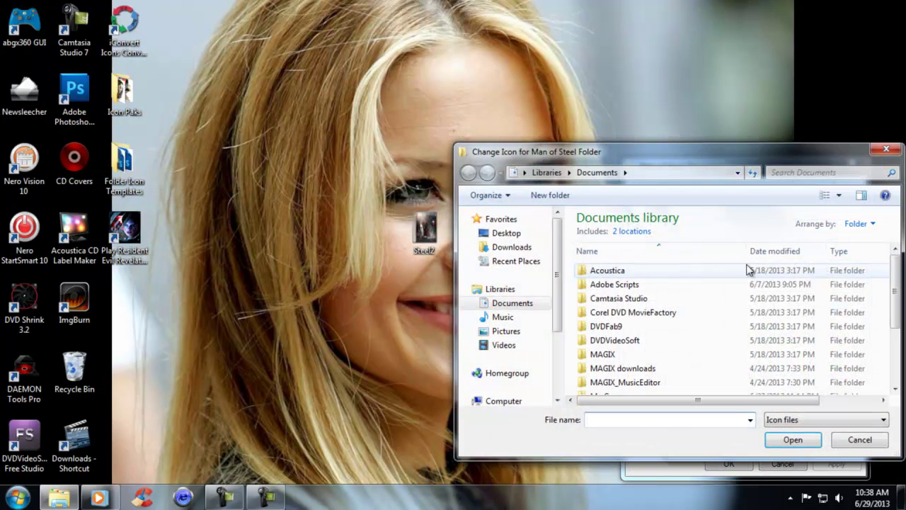
Choose Steel.ico from Desktop\Man of Steel as the folder icon and apply it.
left_click(513, 235)
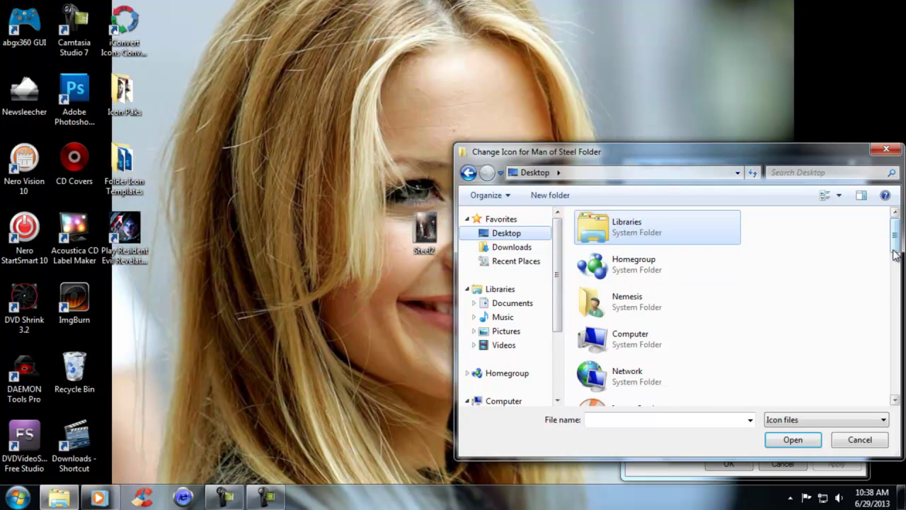
scroll(754, 237, "down", 3)
scroll(754, 238, "down", 3)
scroll(754, 238, "down", 3)
scroll(754, 238, "down", 1)
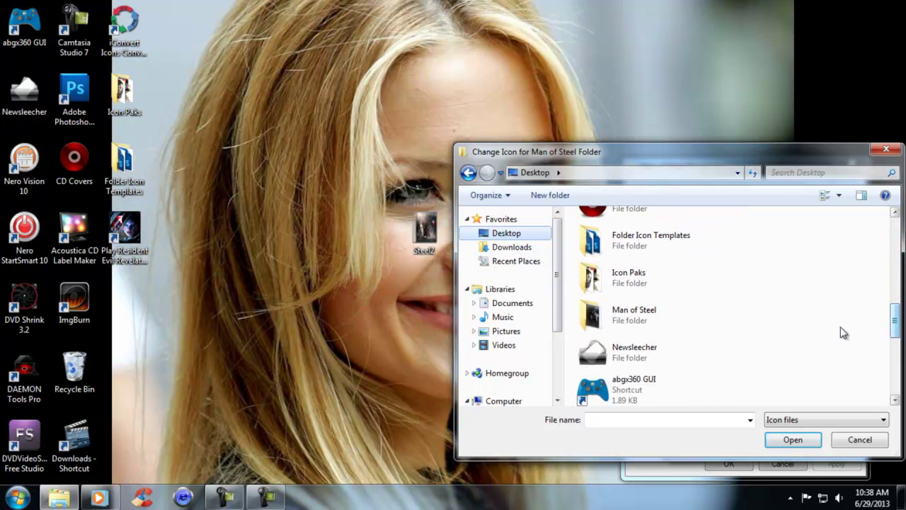
double_click(628, 314)
left_click(632, 281)
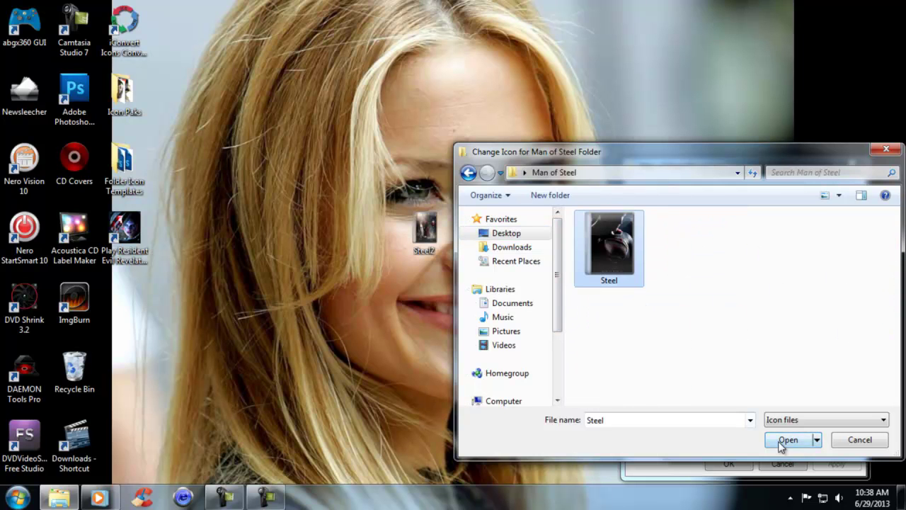
left_click(782, 441)
left_click(777, 442)
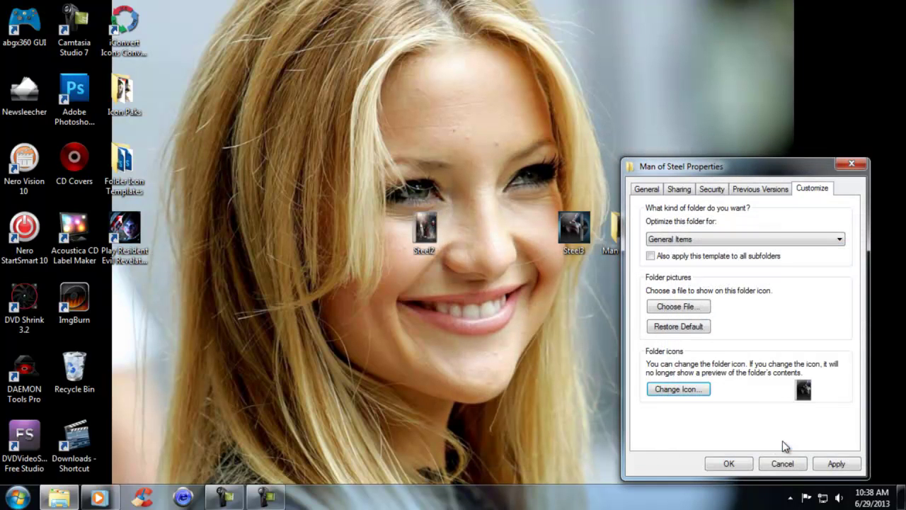
left_click(728, 464)
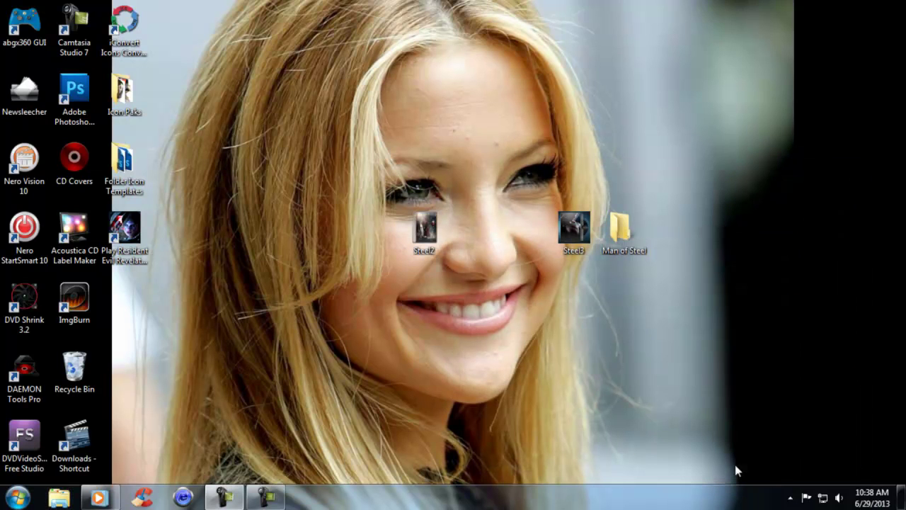
Move the folder to the upper right and the Man of Steel (2013) .mkv from Downloads into it.
left_click_drag(625, 228, 724, 92)
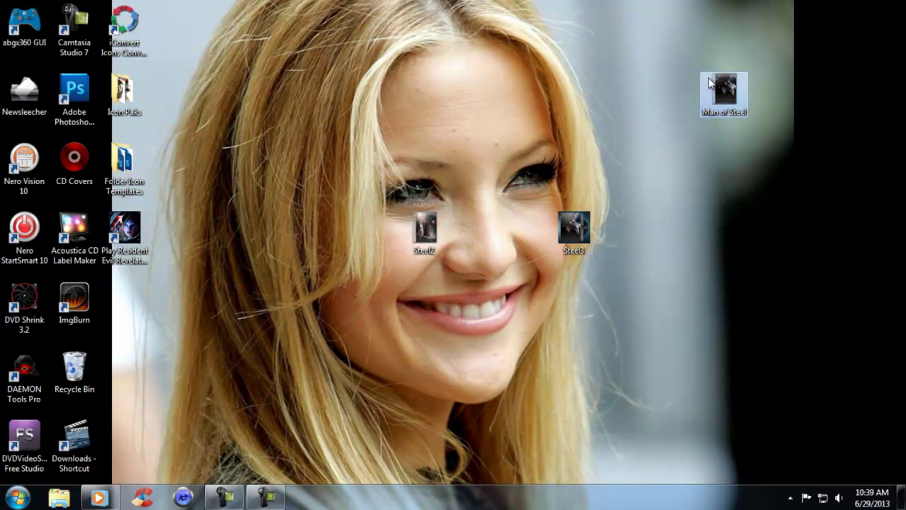
left_click_drag(575, 226, 474, 226)
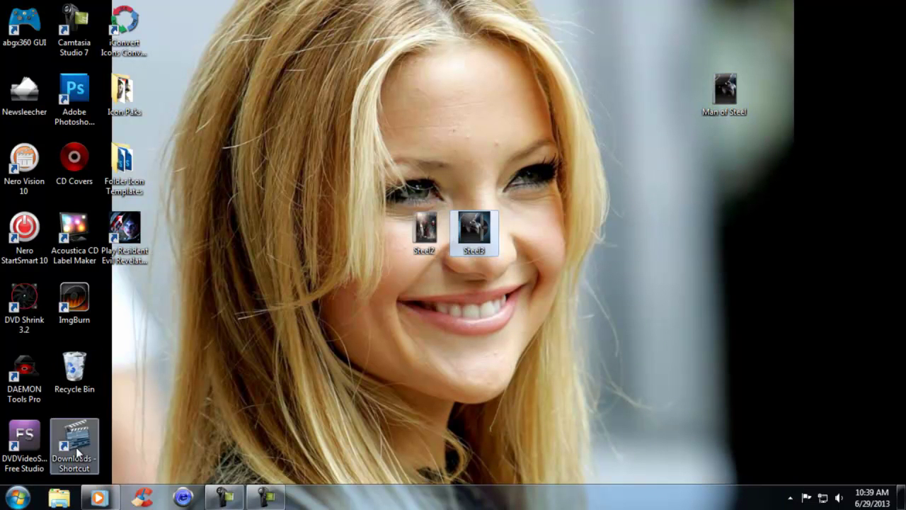
double_click(75, 448)
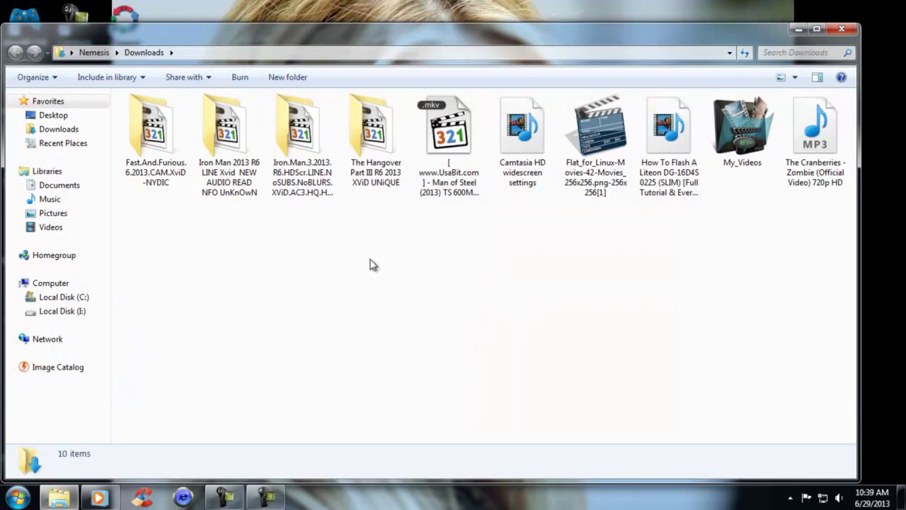
mouse_move(450, 127)
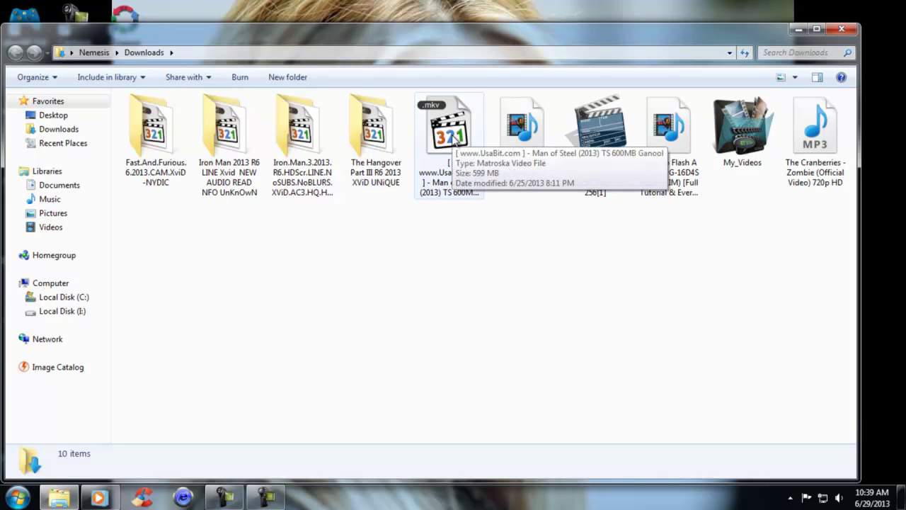
right_click(454, 136)
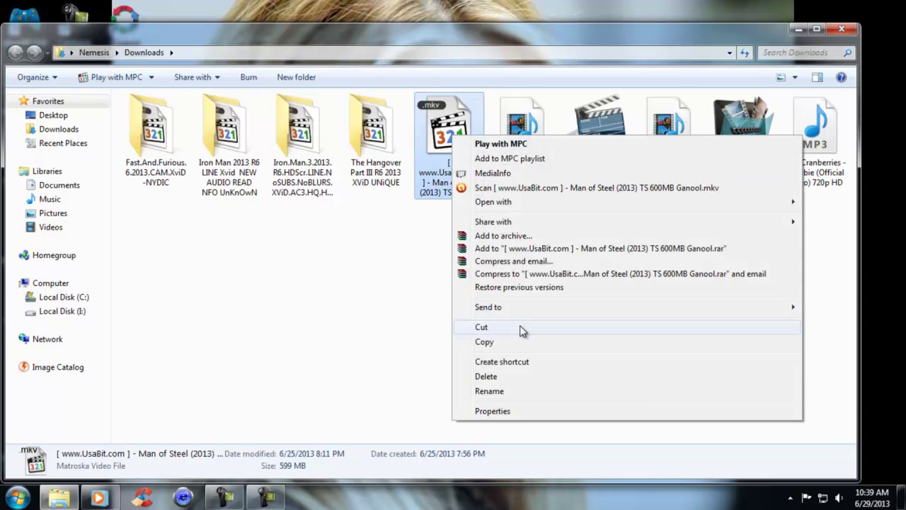
left_click(520, 327)
left_click(846, 30)
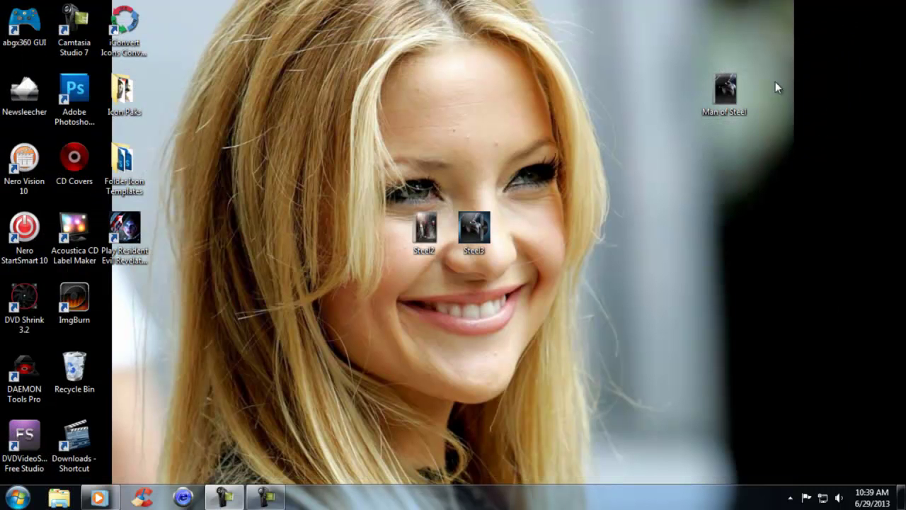
right_click(726, 86)
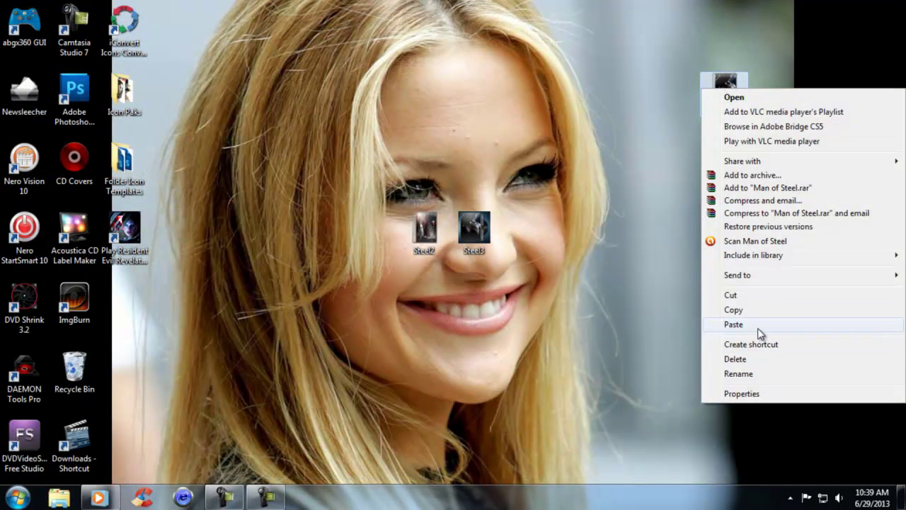
left_click(759, 329)
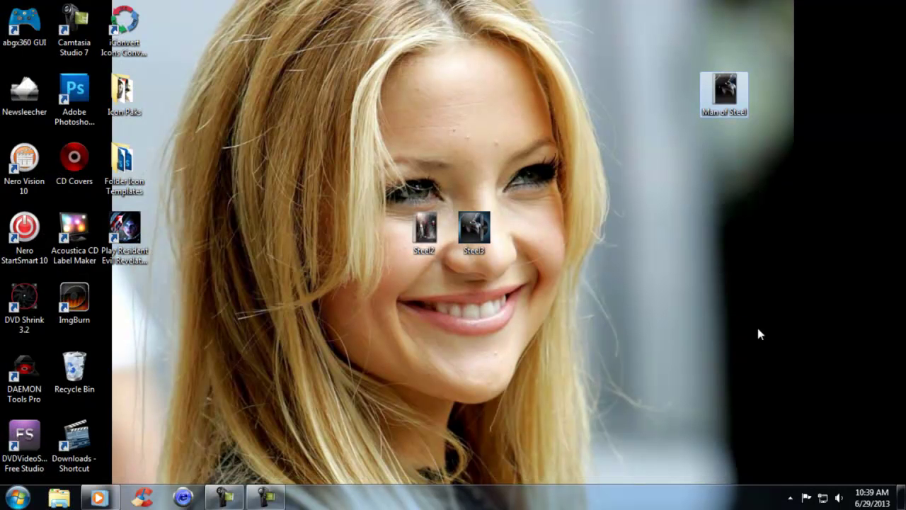
Cut the Man of Steel folder and open Local Disk (I:) in Large Icons view.
right_click(729, 100)
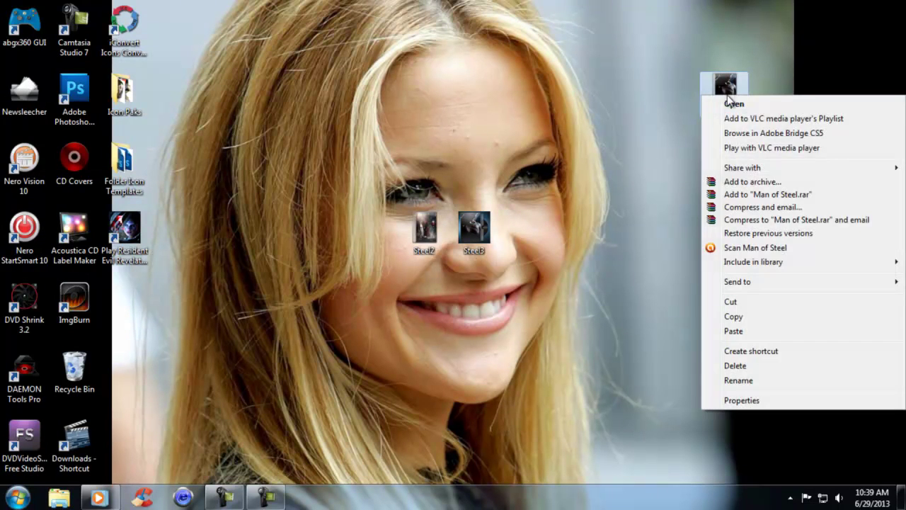
left_click(765, 305)
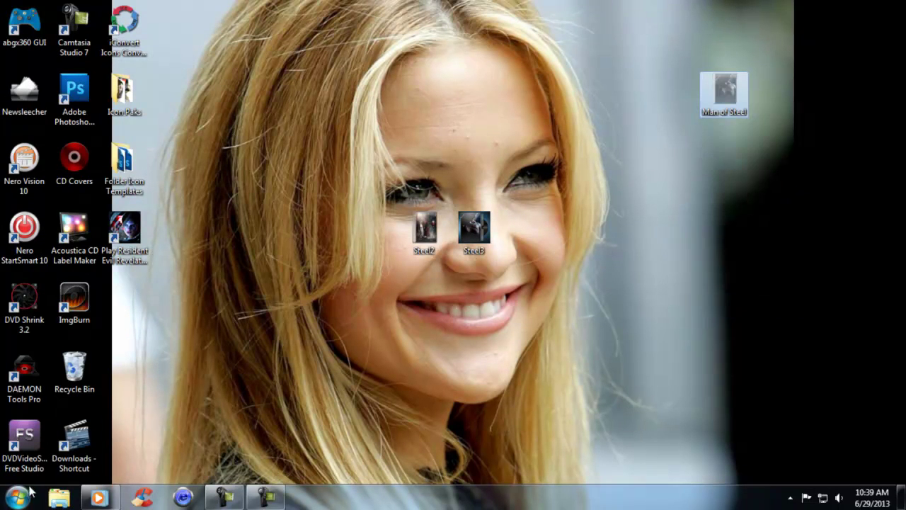
left_click(30, 490)
left_click(205, 298)
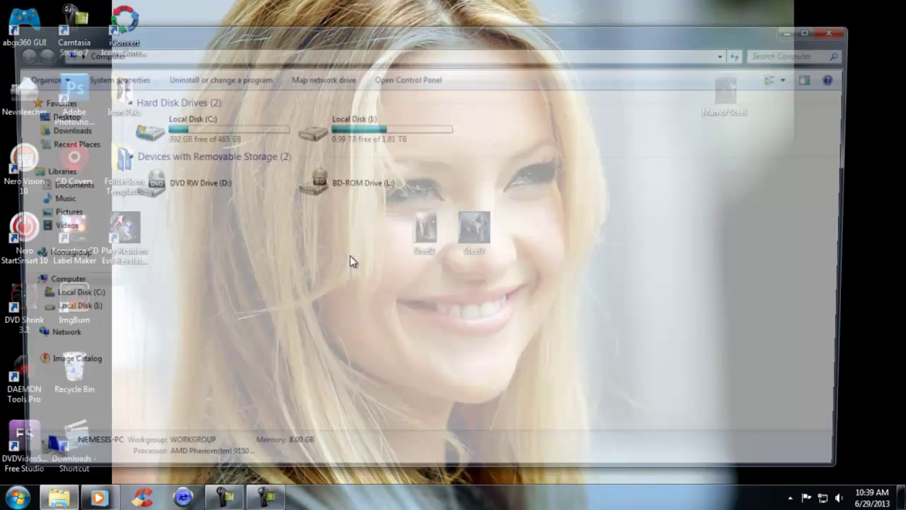
double_click(388, 131)
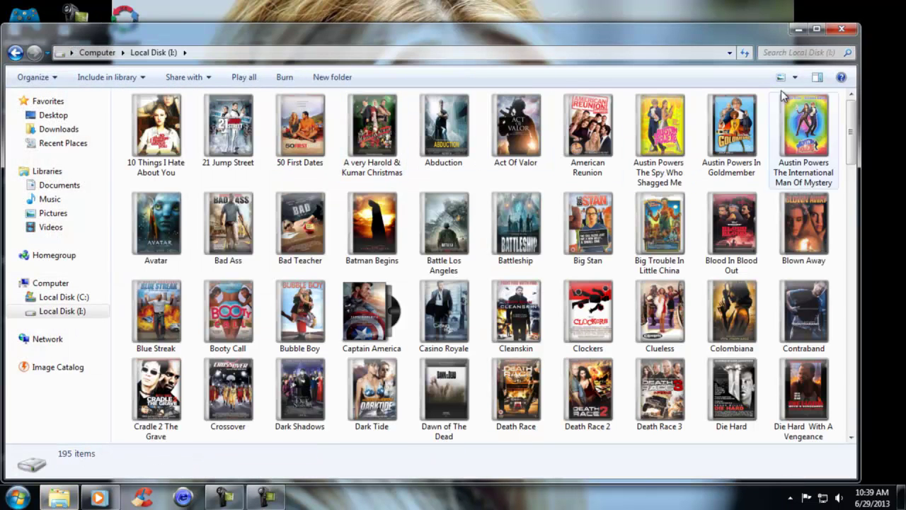
left_click(795, 78)
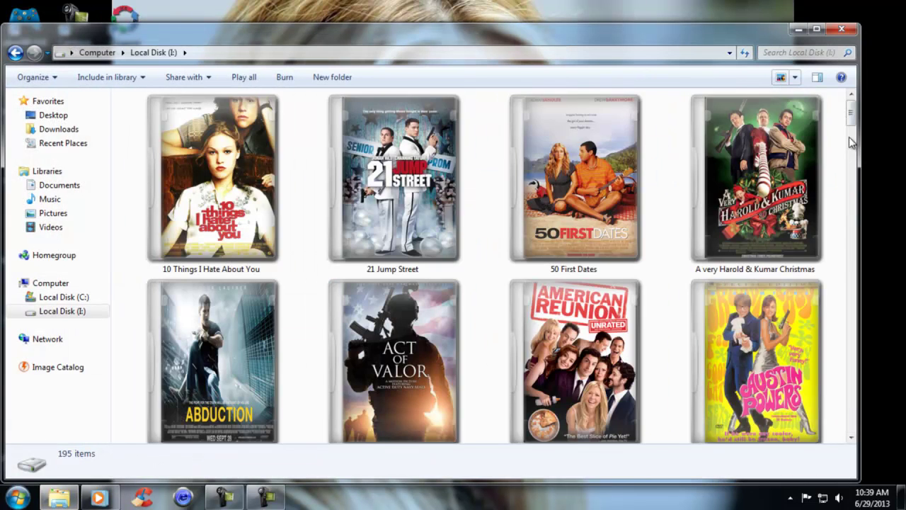
left_click_drag(852, 115, 852, 167)
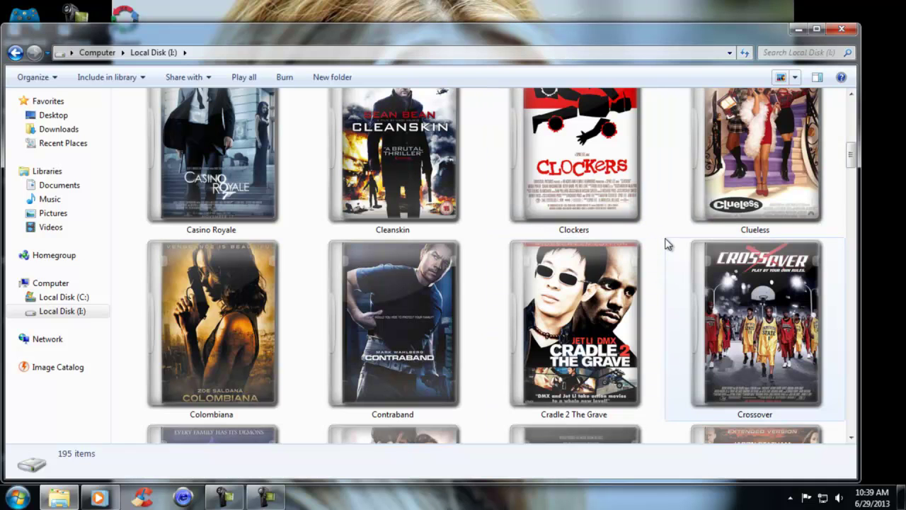
Paste the Man of Steel folder into Local Disk (I:), switch to Medium Icons, and close the window.
right_click(664, 243)
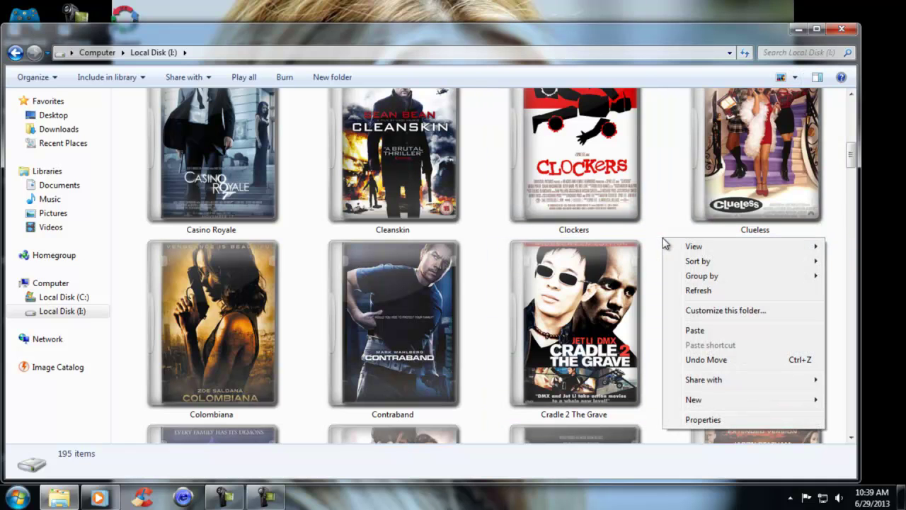
left_click(694, 329)
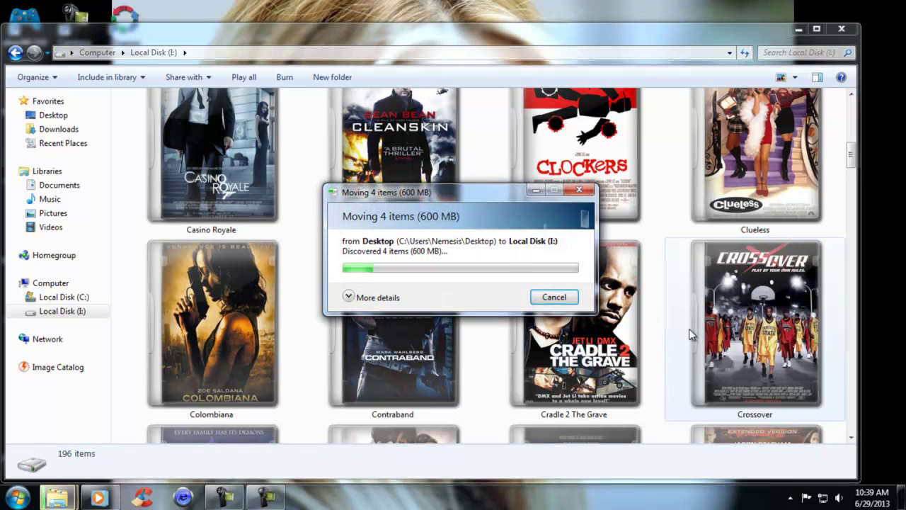
left_click(796, 78)
left_click(850, 123)
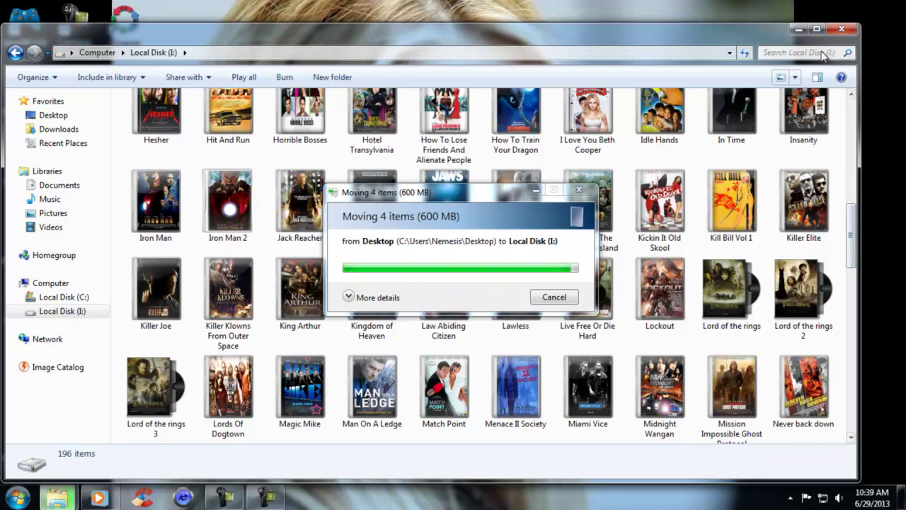
left_click(14, 53)
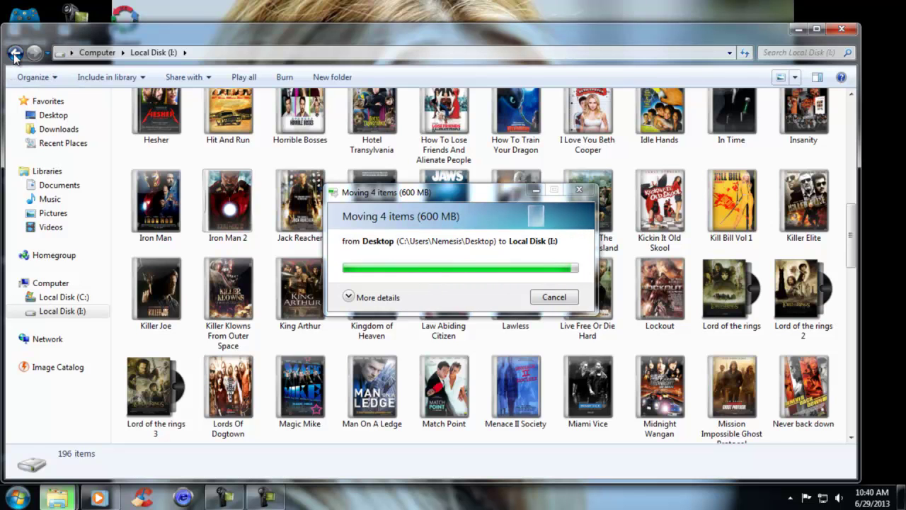
left_click(841, 29)
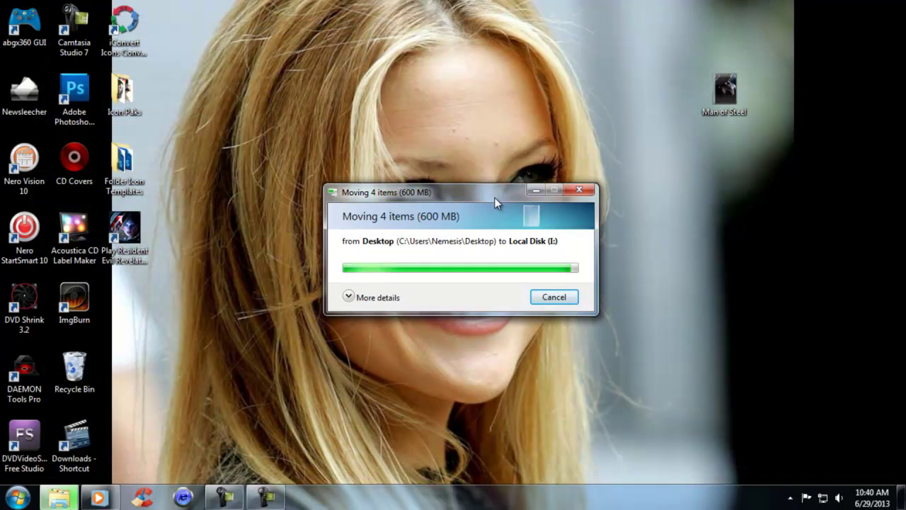
Lower the transfer progress window and line up Steel3 and Steel2 at the top right.
left_click_drag(495, 197, 485, 337)
left_click_drag(480, 230, 679, 27)
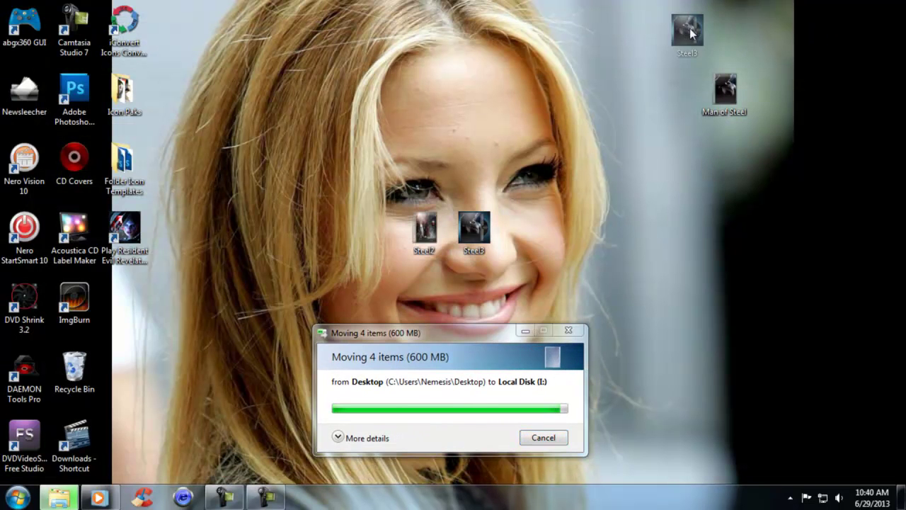
left_click_drag(446, 228, 624, 27)
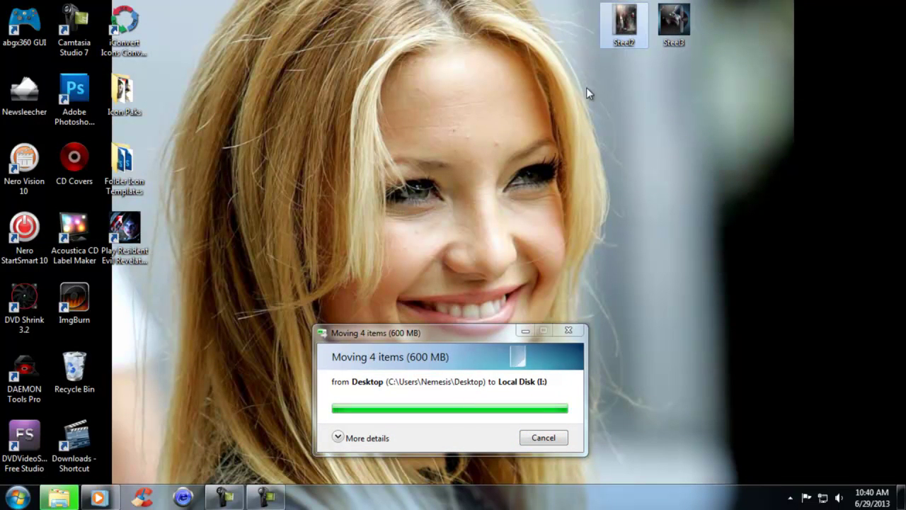
Empty the Recycle Bin, confirming the permanent deletion.
right_click(83, 363)
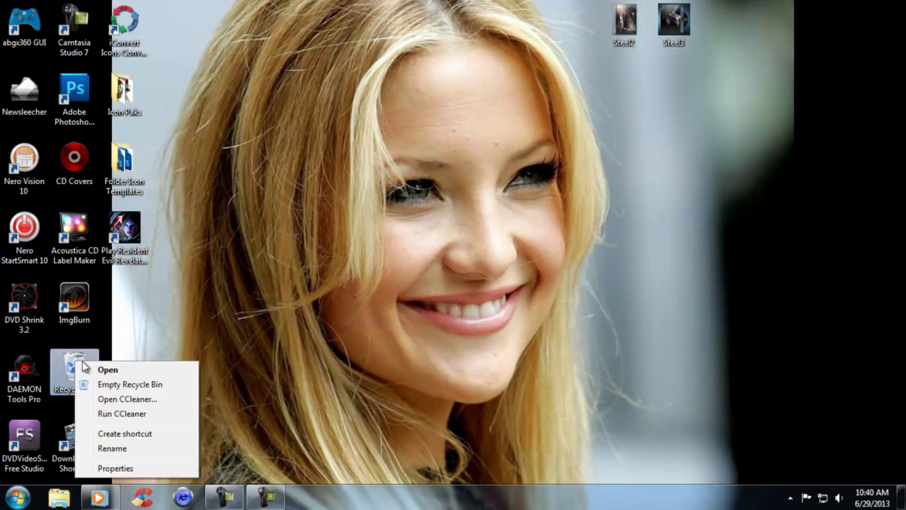
left_click(125, 384)
left_click(500, 258)
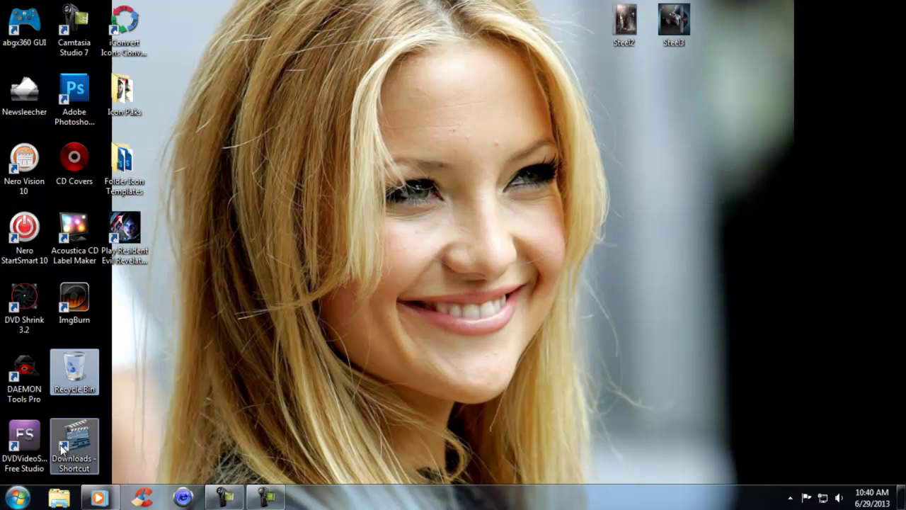
Open Local Disk (I:) via Computer, check inside Man of Steel, then return to the list.
left_click(18, 497)
left_click(201, 303)
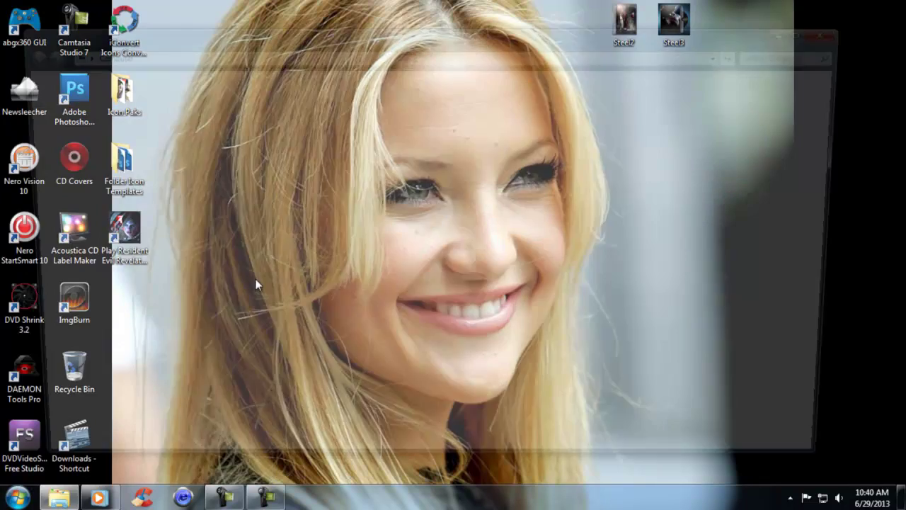
double_click(404, 137)
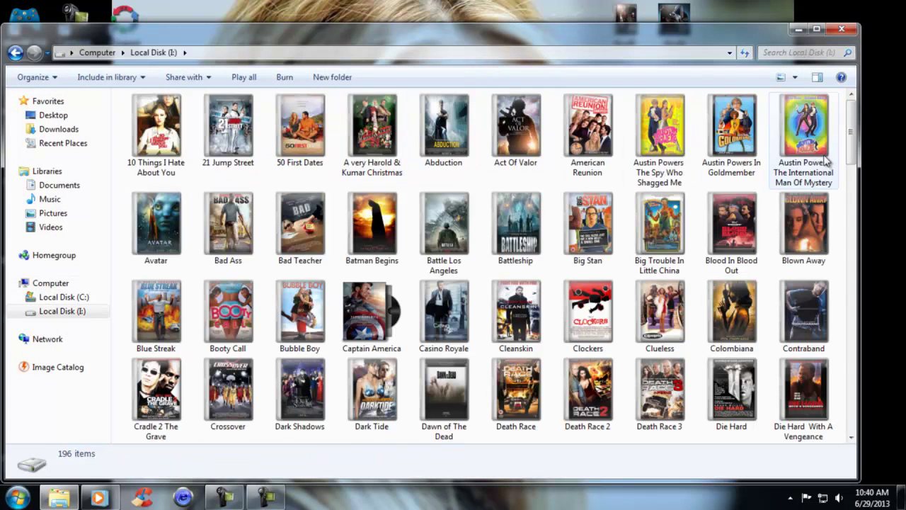
left_click_drag(854, 156, 859, 240)
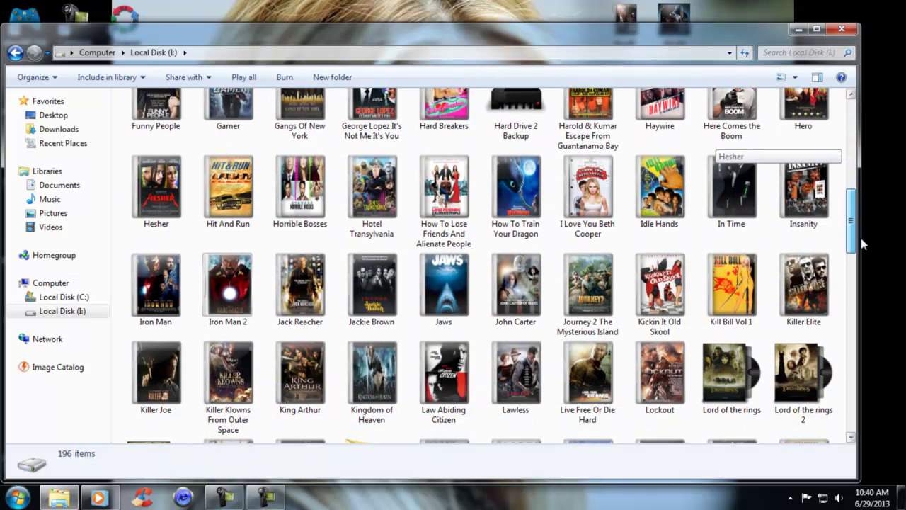
left_click_drag(859, 239, 860, 279)
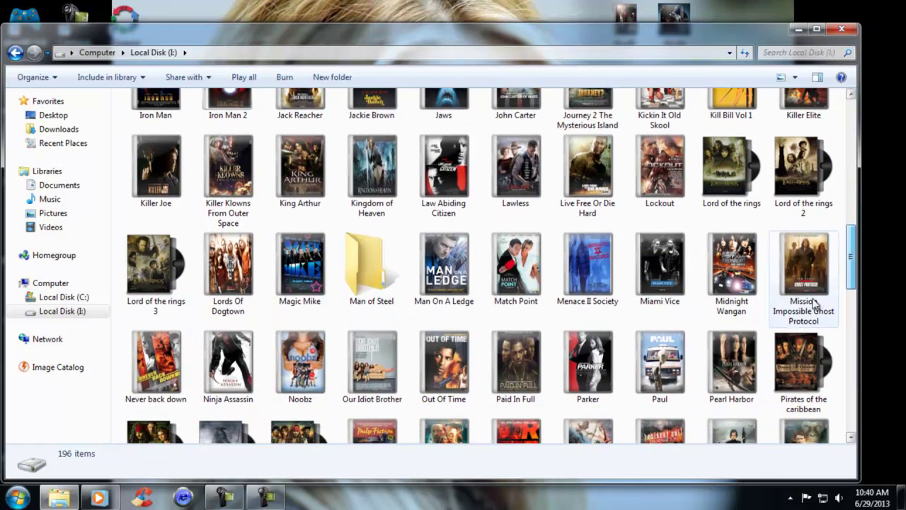
left_click(376, 298)
double_click(375, 298)
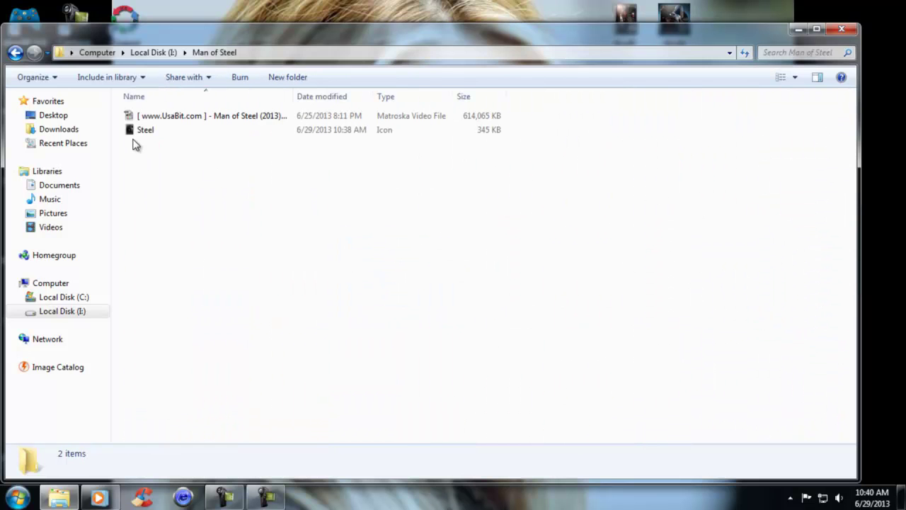
left_click(15, 52)
Open the Change Icon dialog in the Man of Steel folder's Properties and browse for a file.
right_click(373, 394)
left_click(400, 384)
left_click(563, 190)
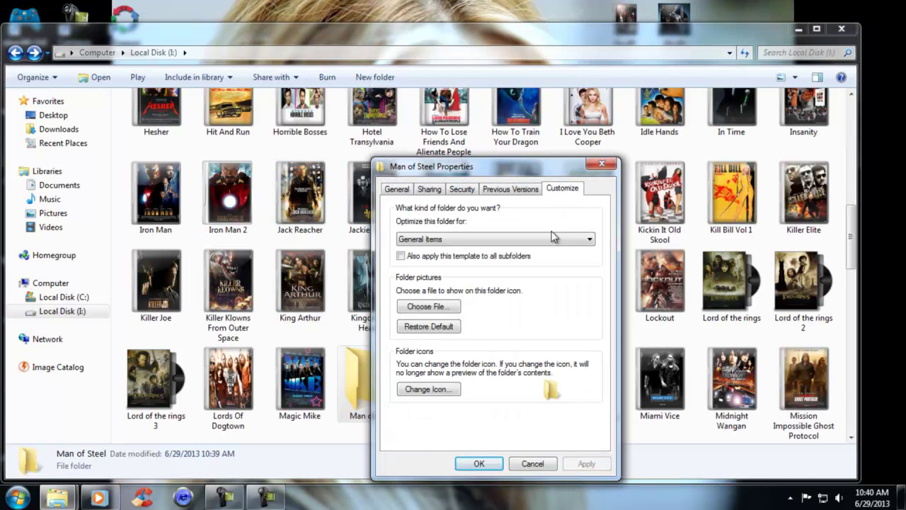
left_click(439, 390)
left_click(579, 268)
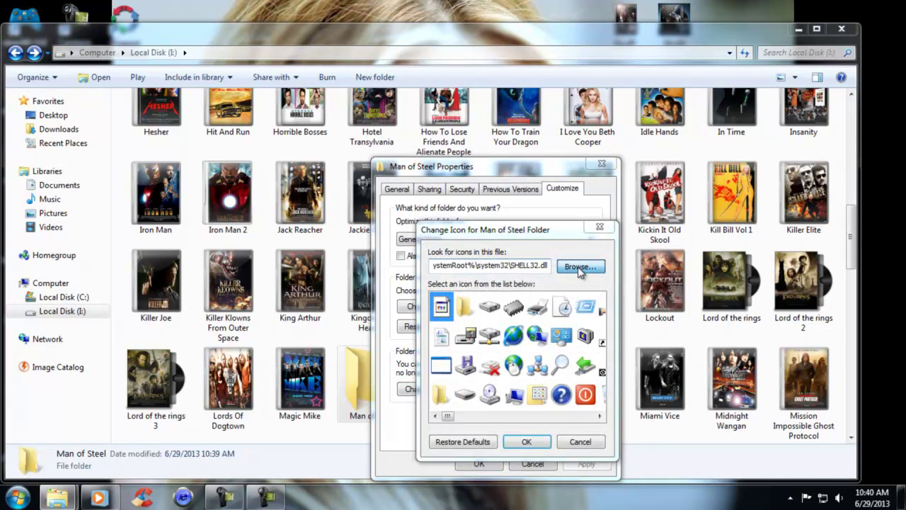
mouse_move(481, 311)
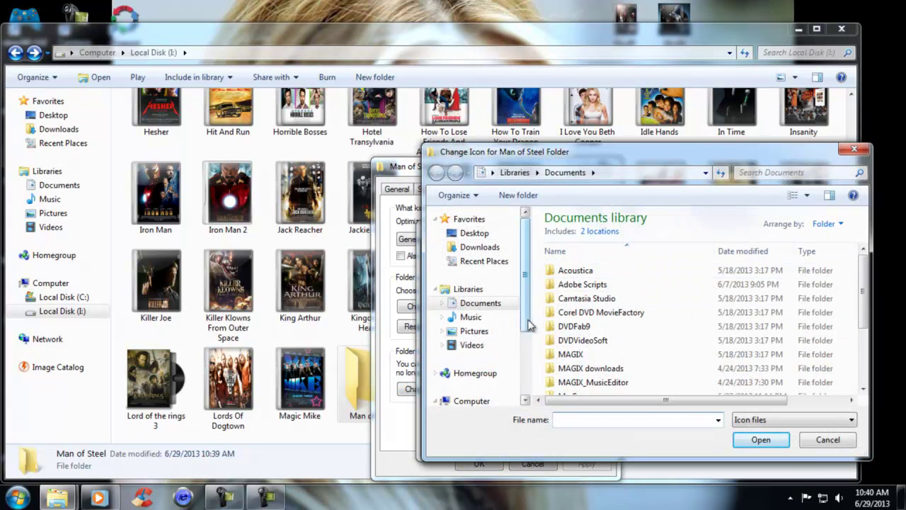
Choose the Steel icon from I:\Man of Steel and apply it to the folder.
scroll(530, 324, "down", 2)
left_click(488, 367)
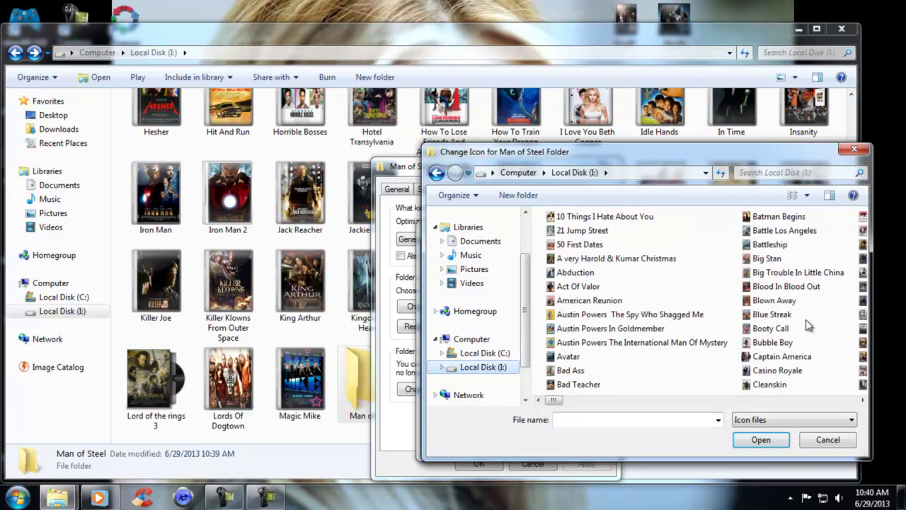
left_click(862, 401)
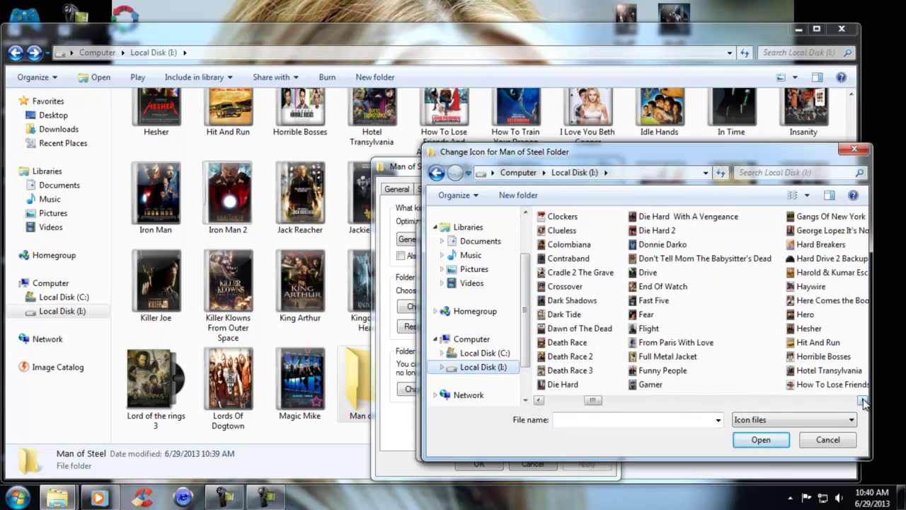
left_click(862, 402)
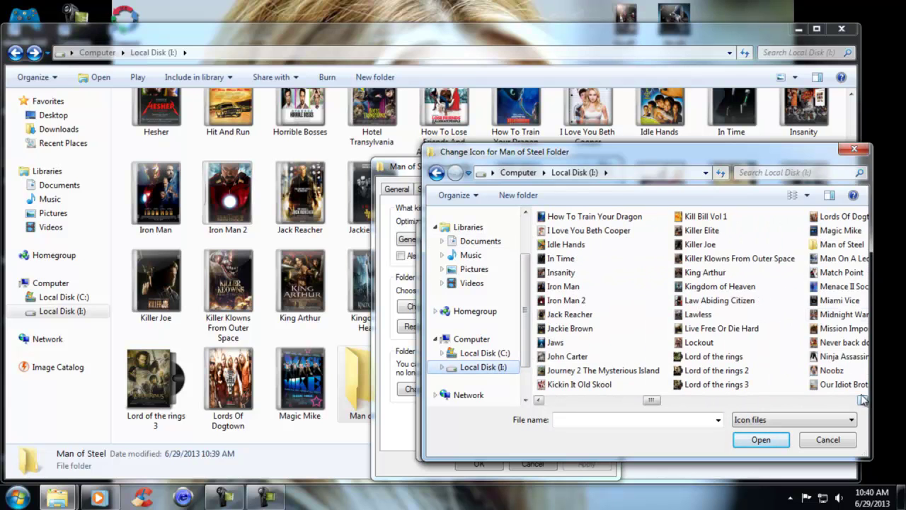
left_click(839, 245)
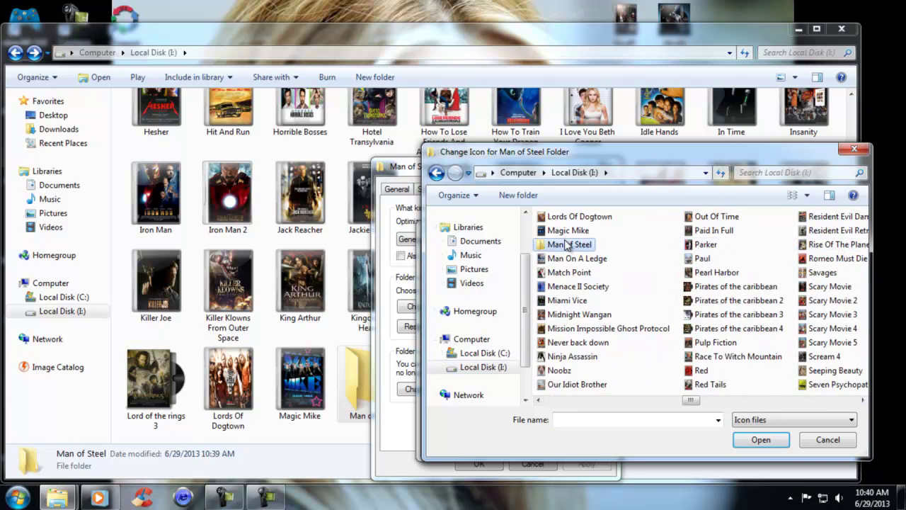
double_click(567, 244)
left_click(566, 239)
left_click(759, 440)
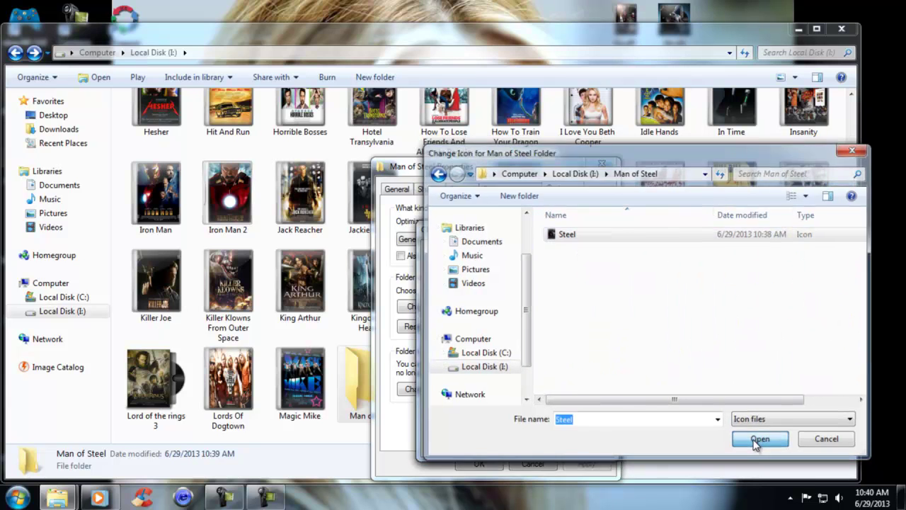
left_click(528, 441)
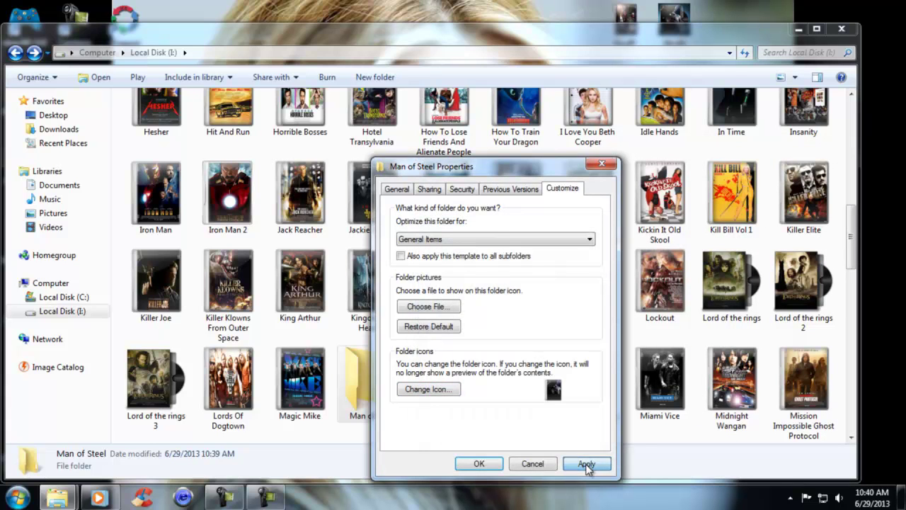
left_click(587, 465)
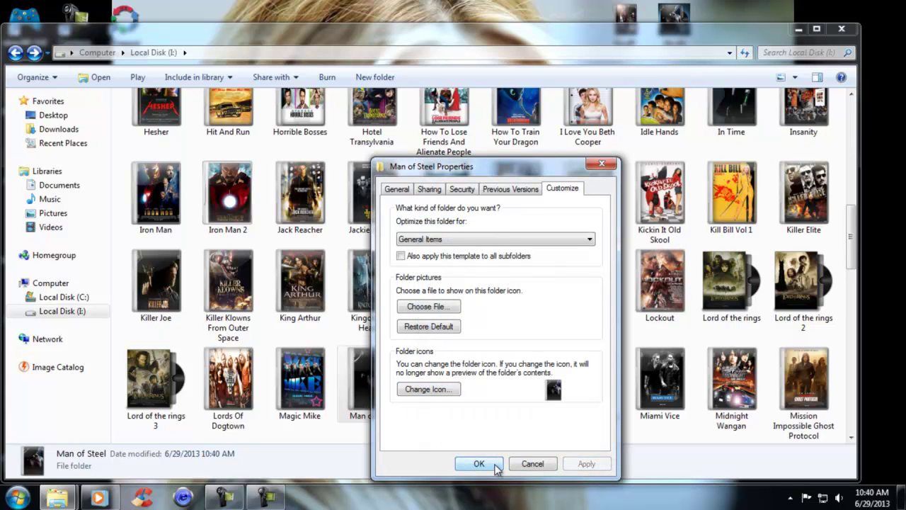
Close the Properties, switch Local Disk (I:) to Extra Large Icons, and open Man of Steel.
left_click(479, 464)
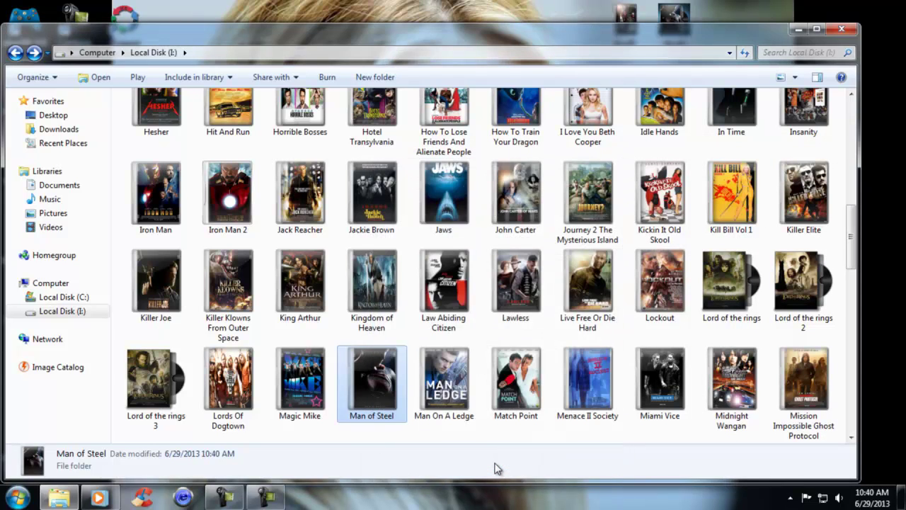
left_click(795, 78)
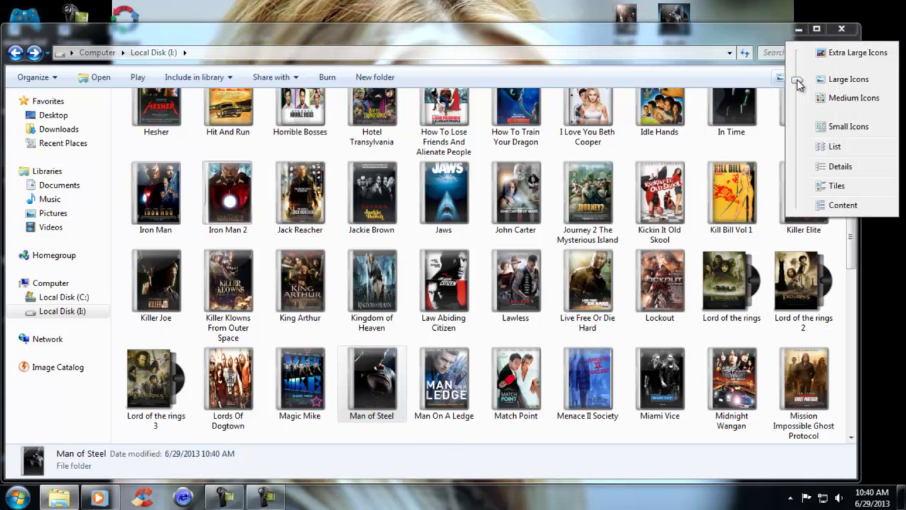
left_click(843, 53)
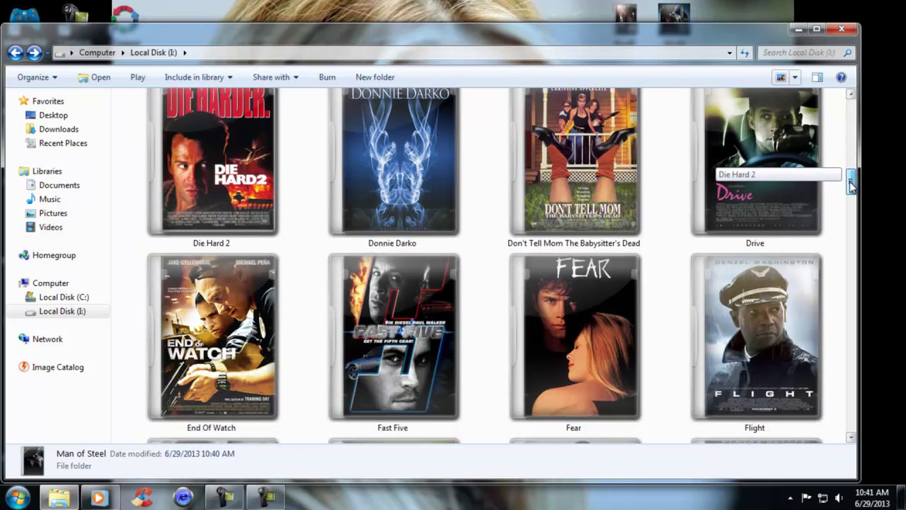
left_click_drag(852, 186, 855, 202)
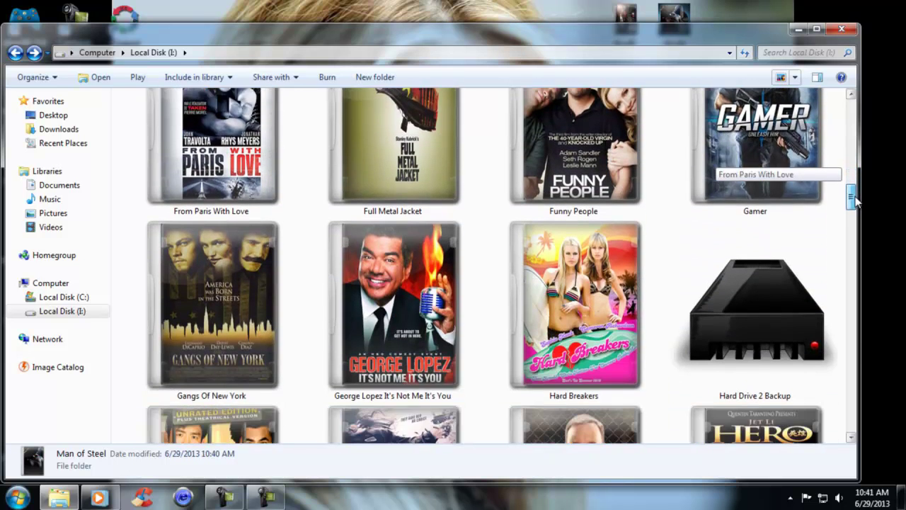
scroll(856, 202, "down", 1)
left_click_drag(856, 204, 863, 260)
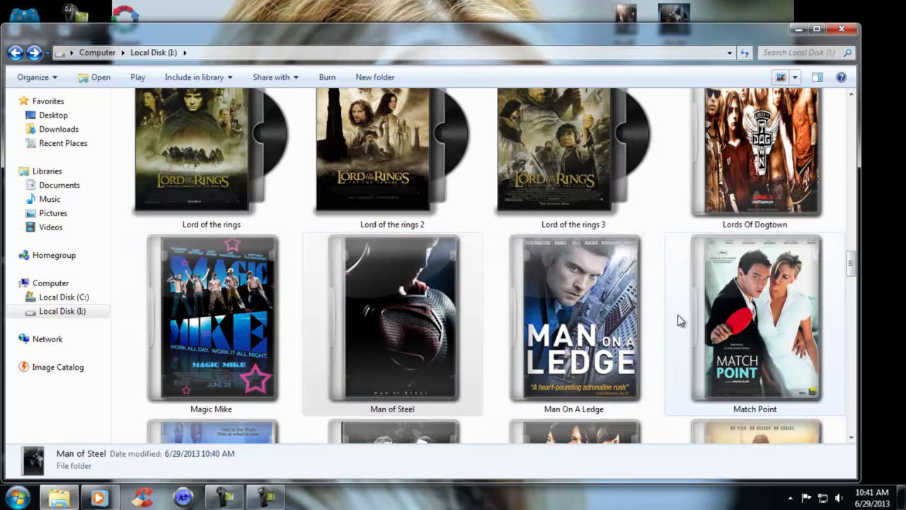
double_click(418, 298)
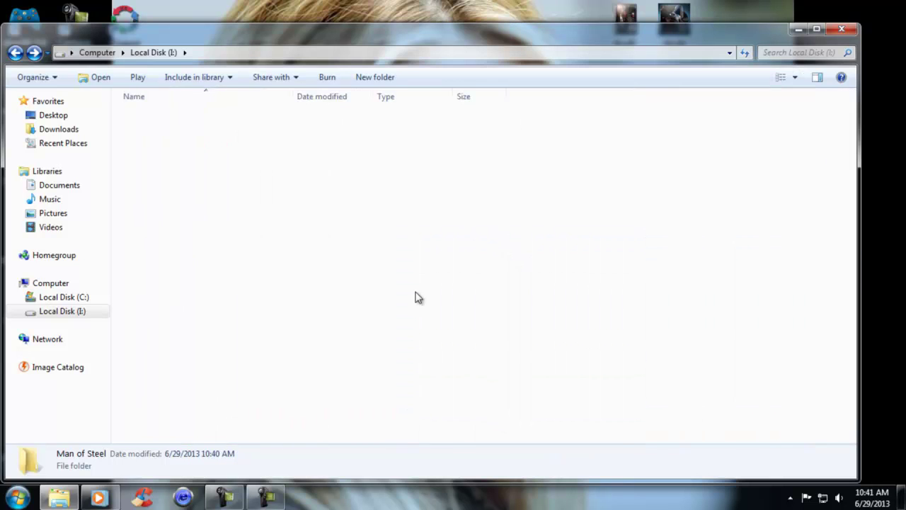
left_click(16, 54)
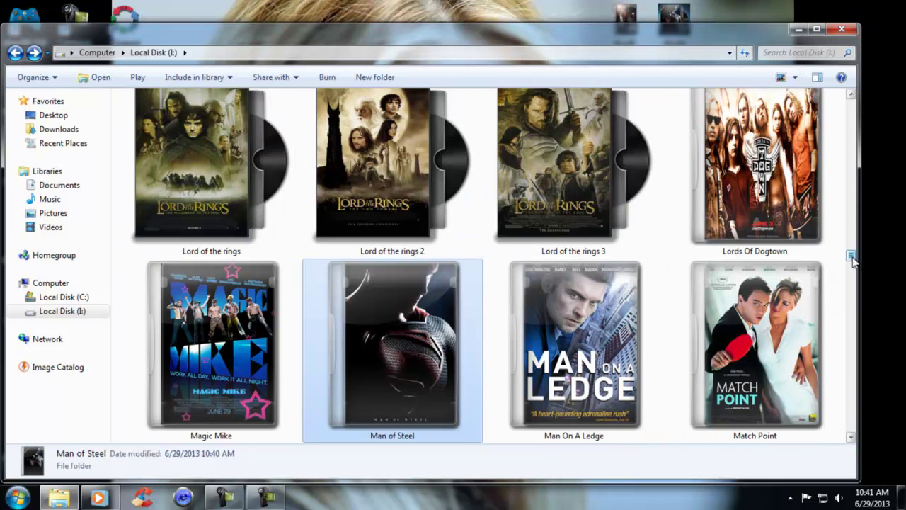
Scroll through the movie-cover folders, then close the Explorer window.
scroll(853, 261, "down", 2)
scroll(853, 260, "down", 3)
scroll(853, 262, "down", 3)
scroll(853, 262, "down", 2)
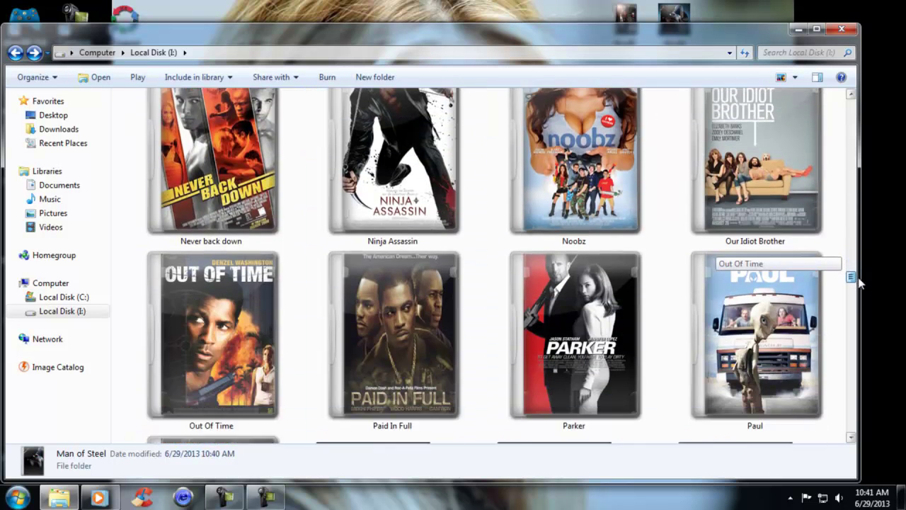
scroll(860, 282, "down", 2)
scroll(860, 284, "down", 1)
scroll(860, 284, "down", 1)
scroll(862, 291, "down", 2)
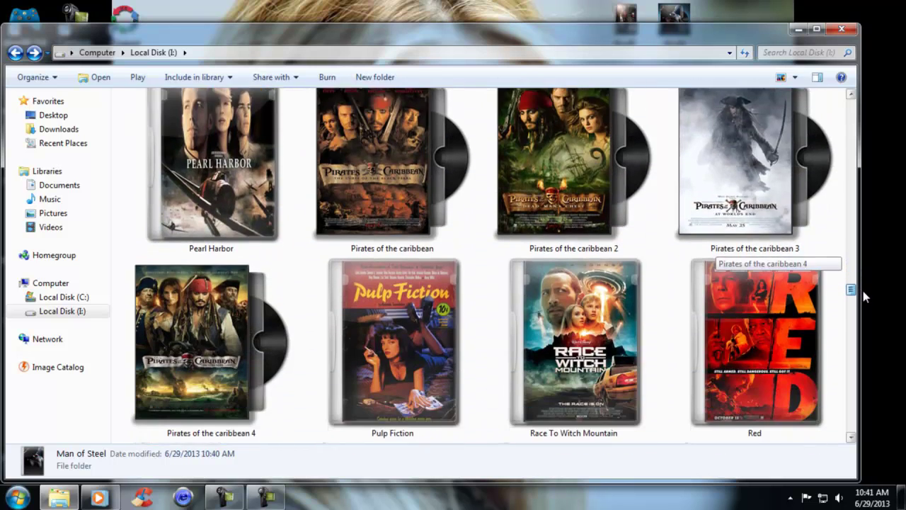
scroll(863, 290, "down", 1)
scroll(864, 295, "down", 3)
scroll(865, 299, "down", 3)
scroll(866, 311, "down", 3)
scroll(866, 319, "down", 3)
scroll(866, 326, "down", 3)
scroll(867, 327, "down", 3)
scroll(867, 332, "down", 2)
scroll(867, 334, "down", 1)
scroll(867, 337, "down", 2)
mouse_move(865, 340)
left_mouse_down()
mouse_move(868, 367)
mouse_move(853, 373)
mouse_move(857, 433)
mouse_move(862, 349)
left_mouse_up()
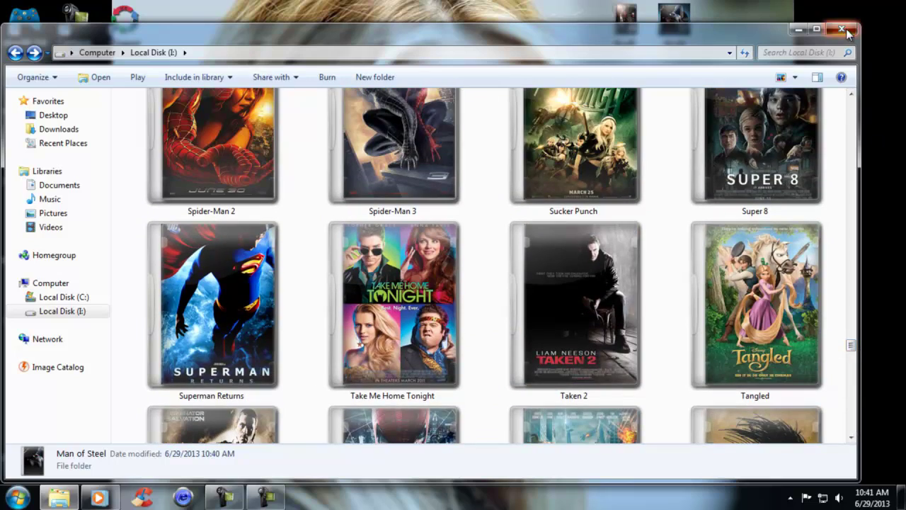
left_click(844, 29)
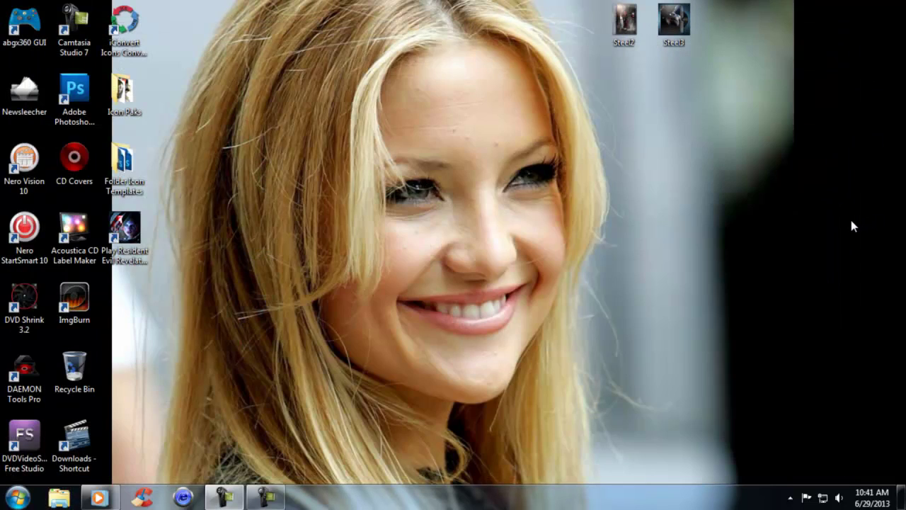